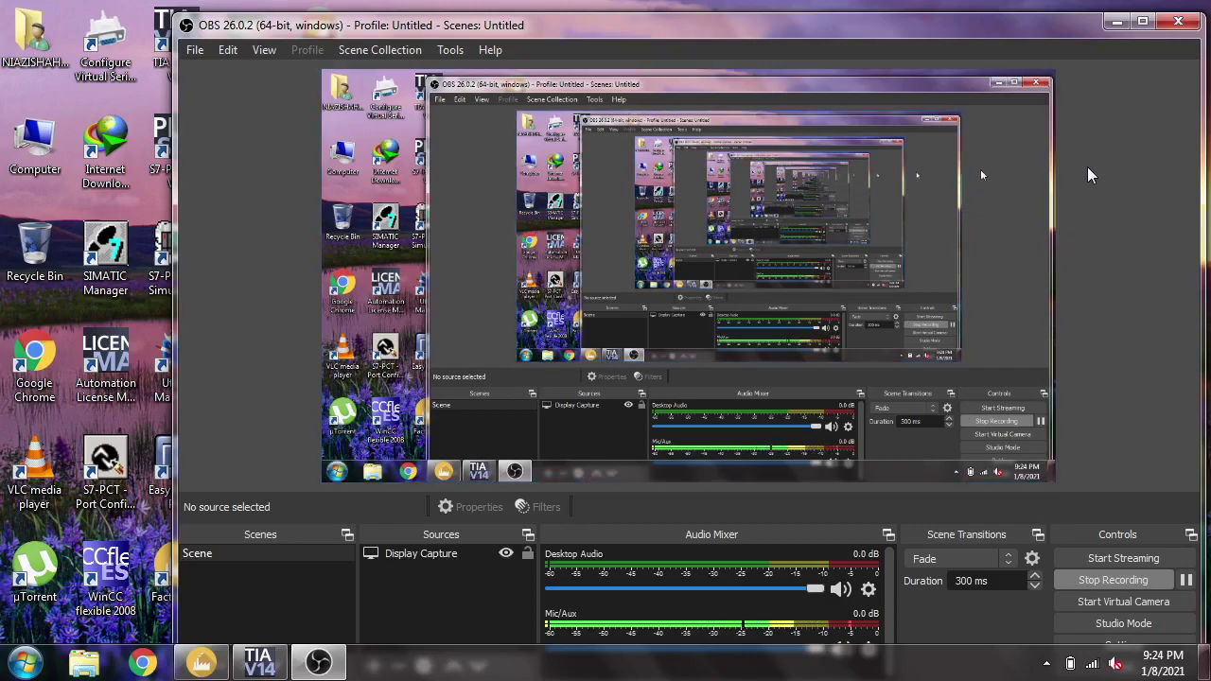
Switch to Factory I/O and review how the Tank 1 sensors and actuators are mapped in the Siemens S7-PLCSIM driver.
left_click(1119, 26)
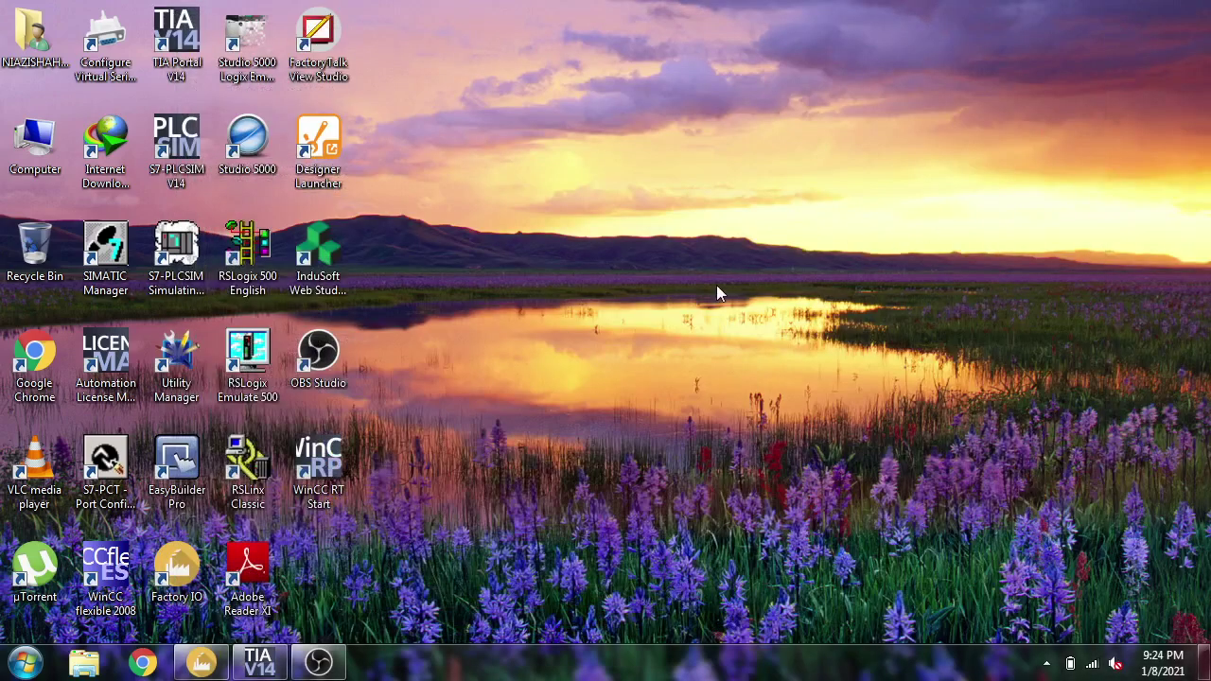
left_click(259, 662)
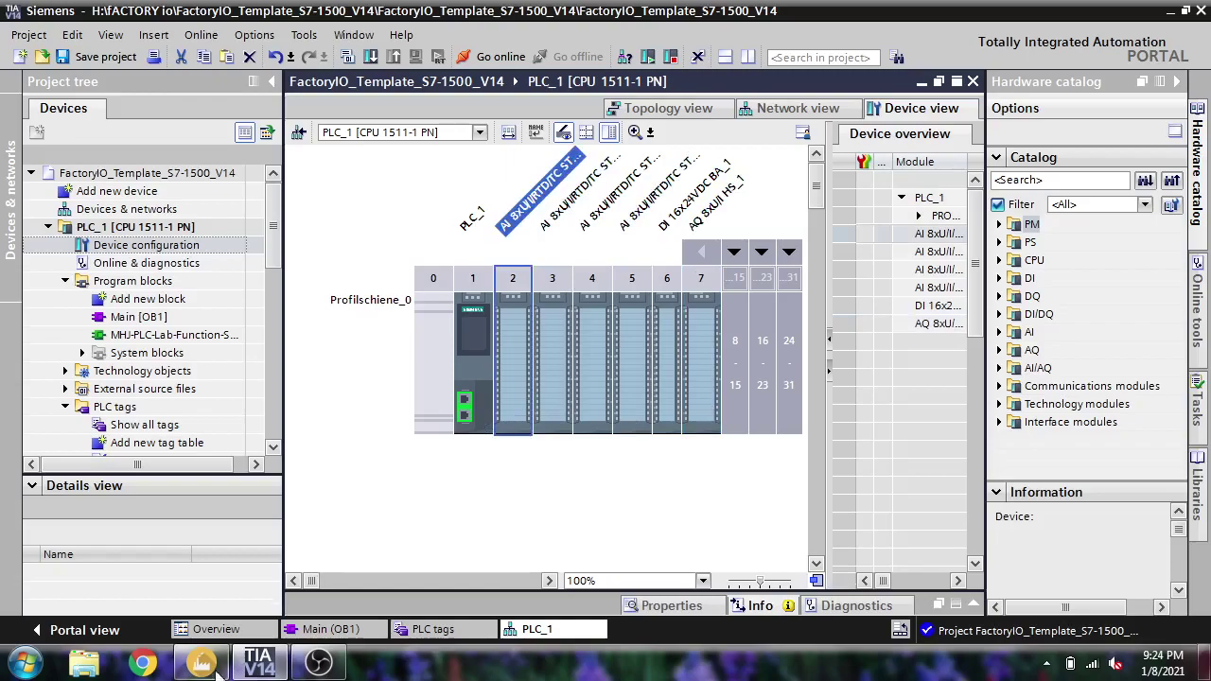
left_click(338, 533)
left_click(197, 50)
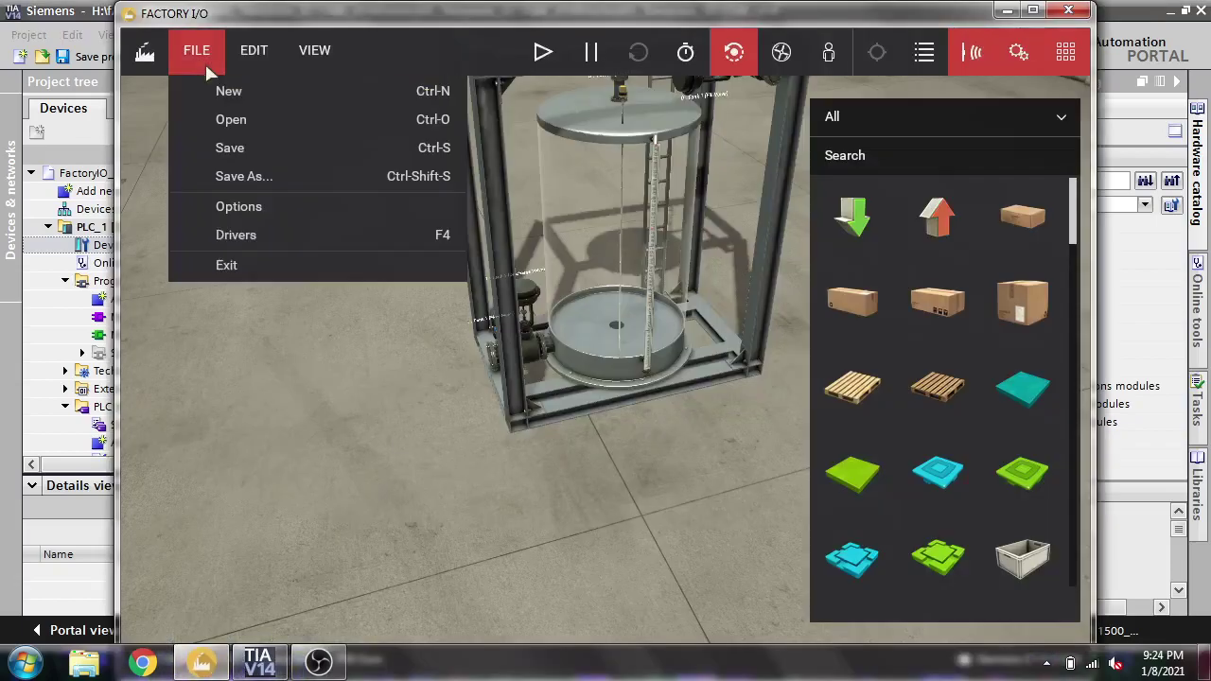
left_click(248, 236)
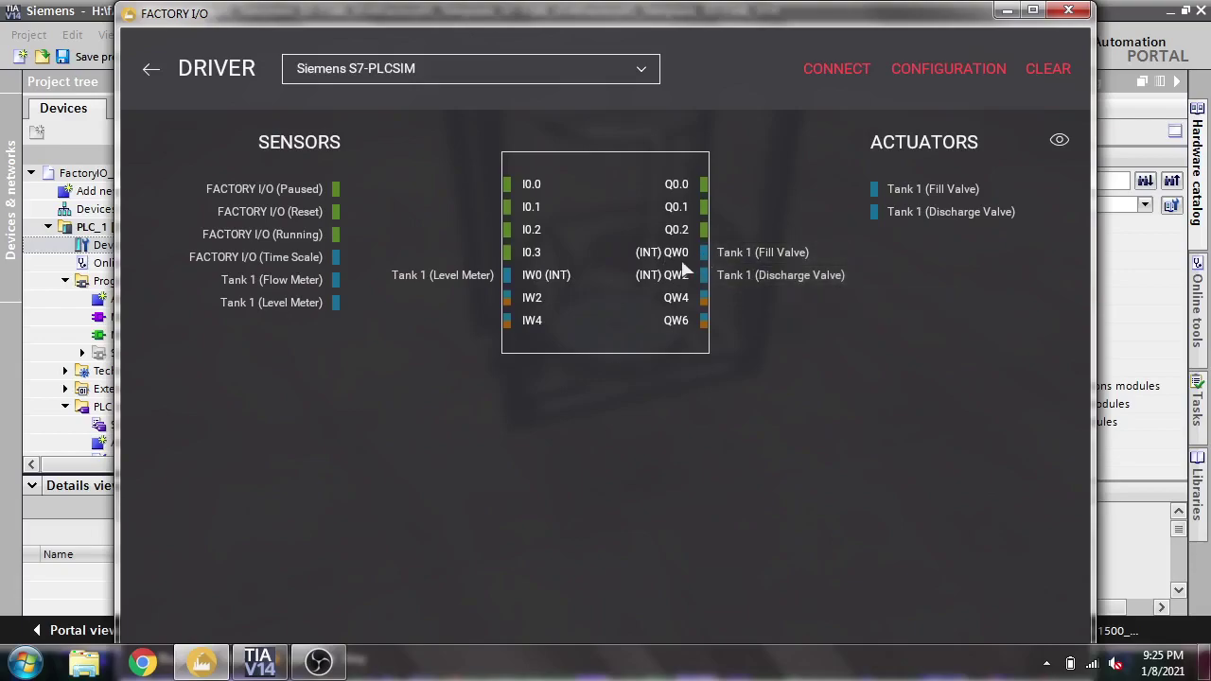
Return to TIA Portal and check the IO tags of the analog input module in slot 2.
left_click(1006, 11)
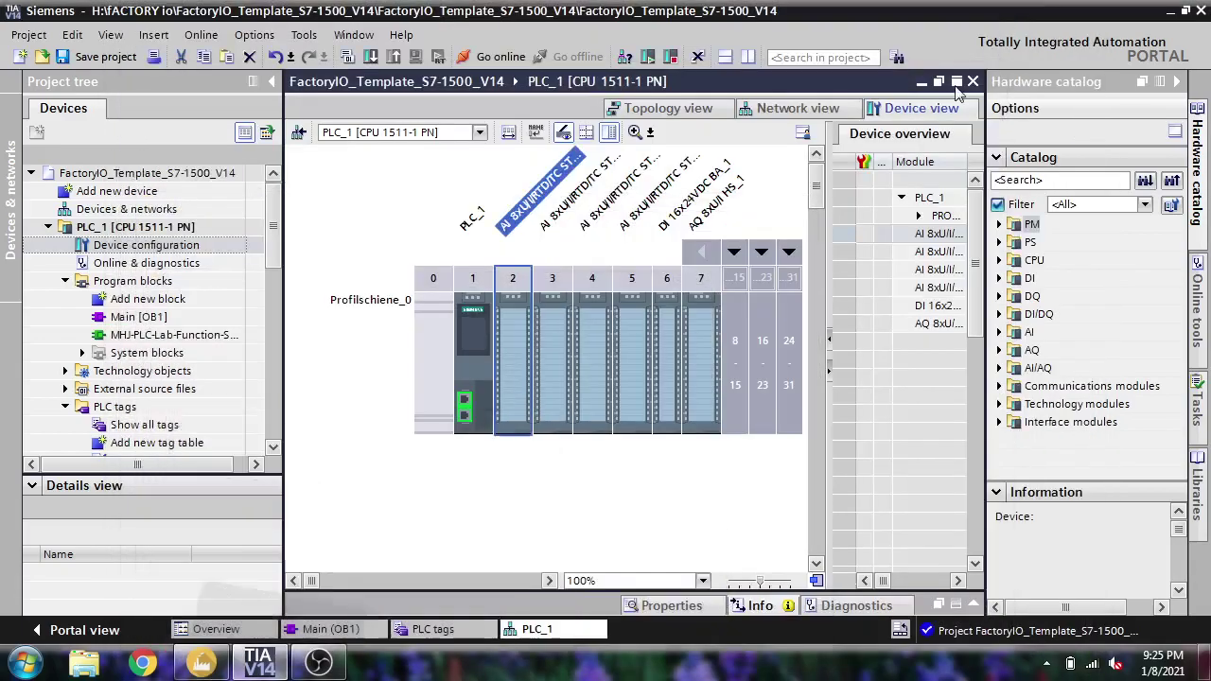
left_click(506, 396)
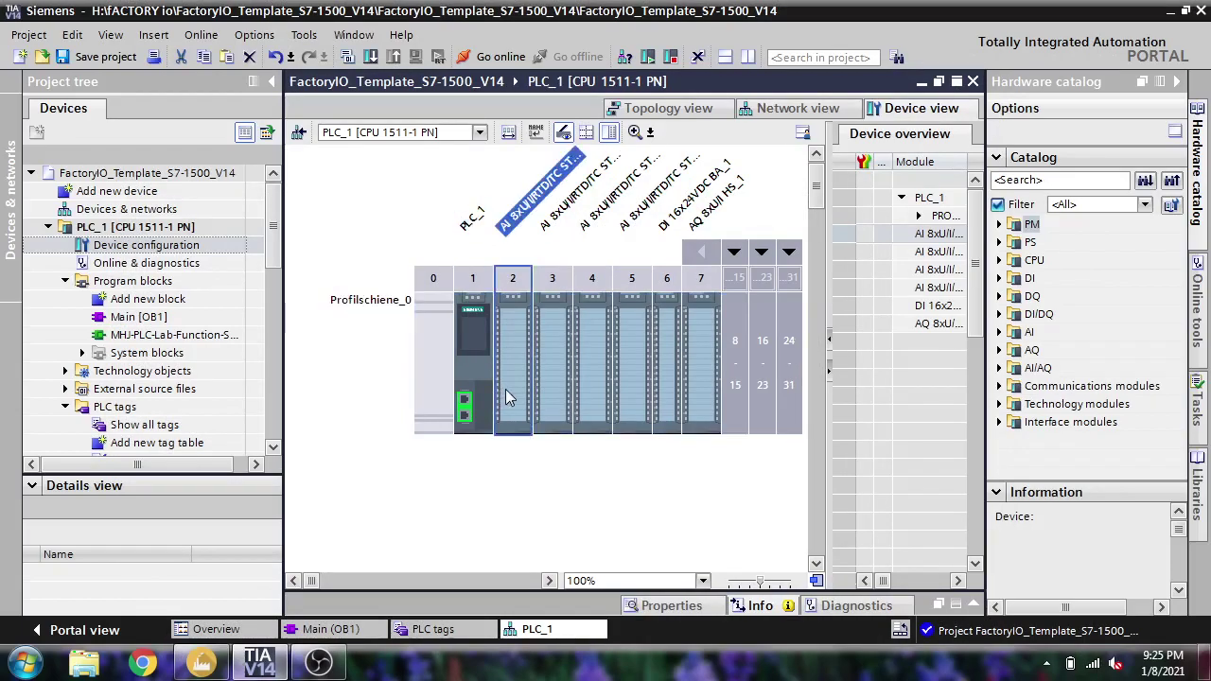
left_click_drag(488, 573, 469, 473)
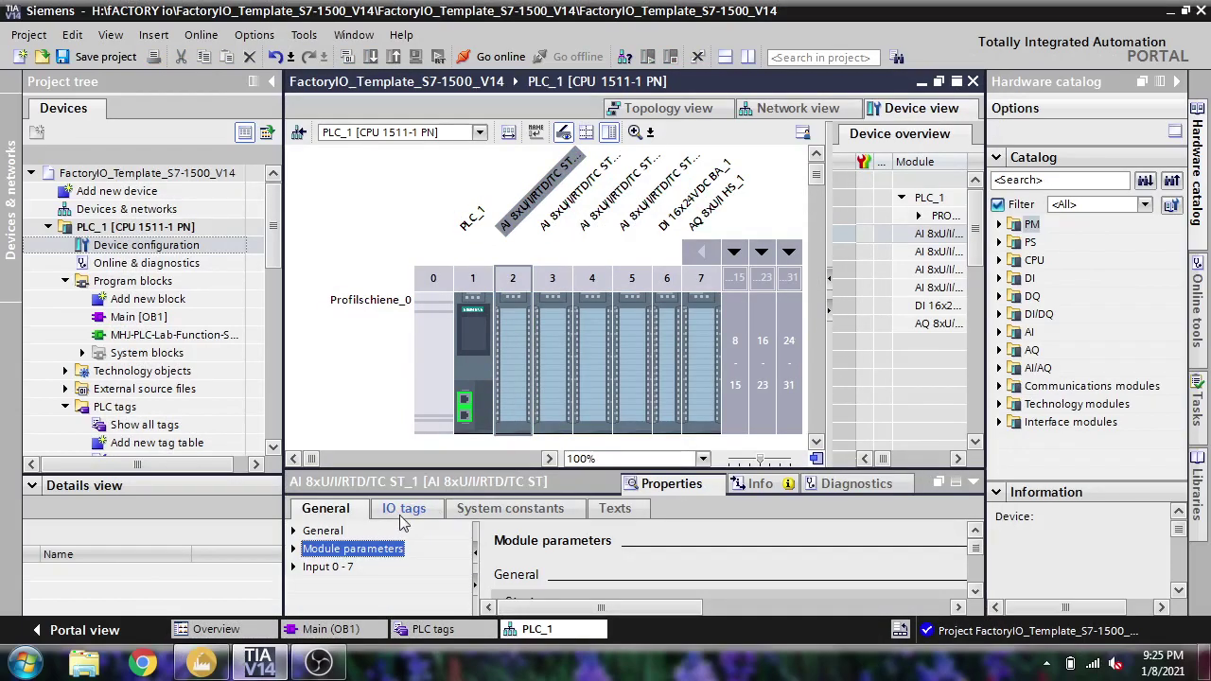
left_click(403, 510)
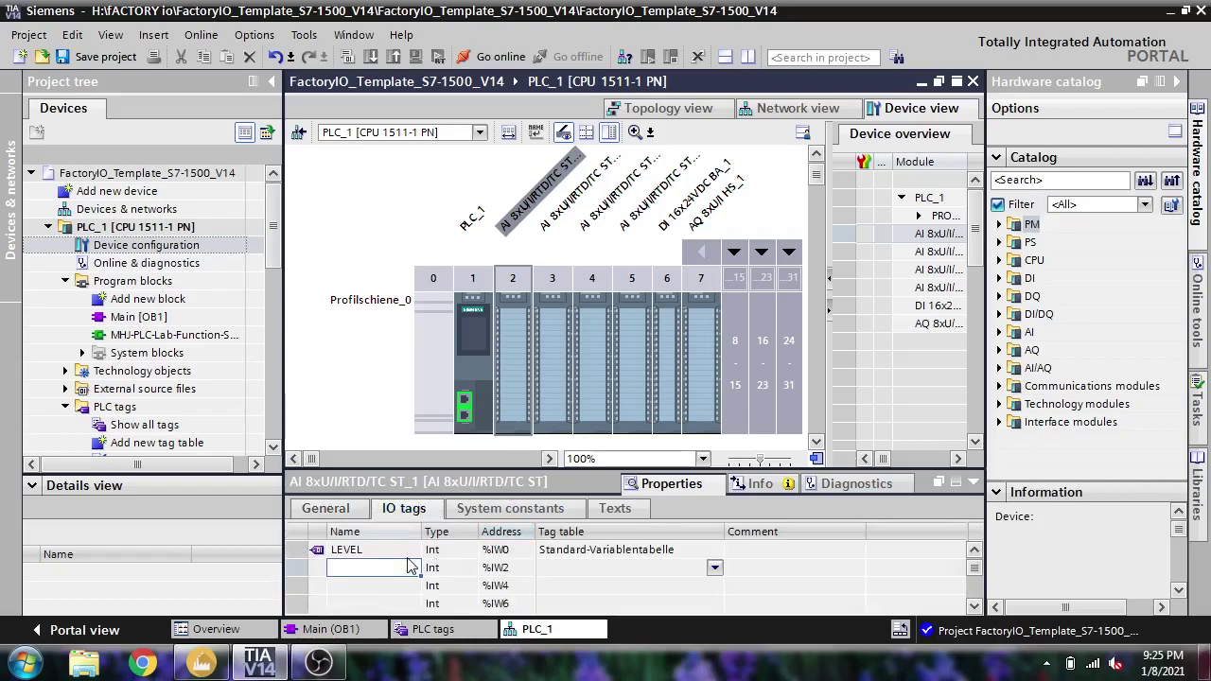
left_click(352, 512)
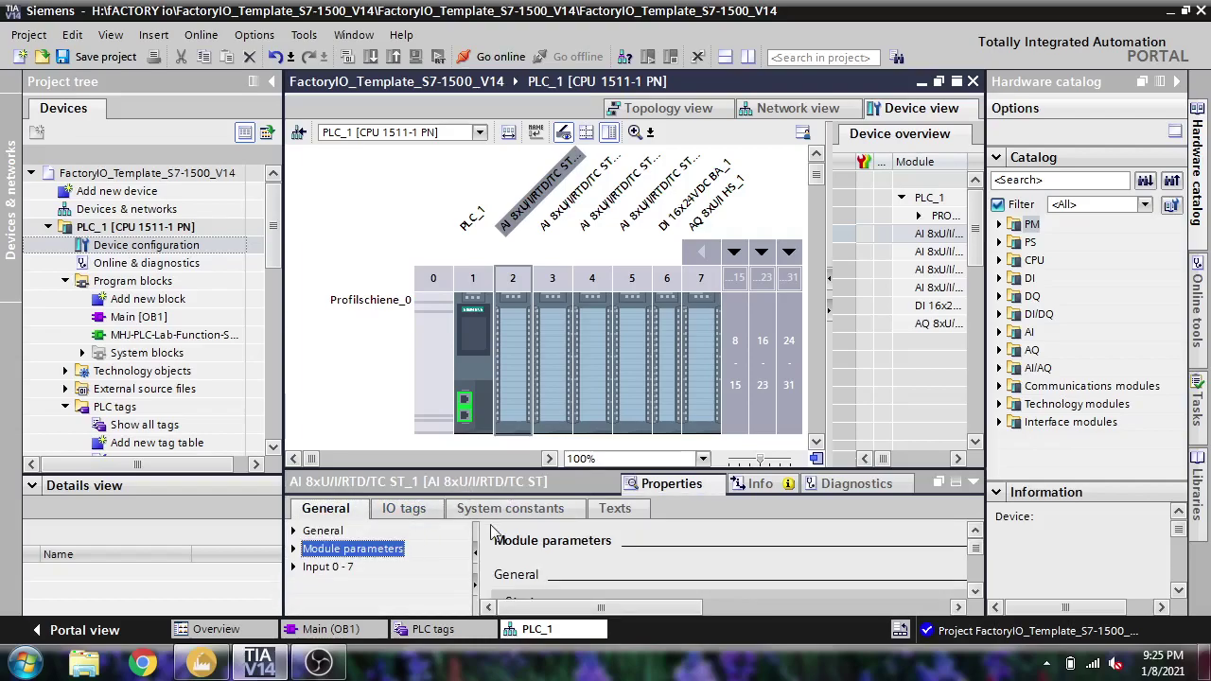
left_click_drag(549, 471, 549, 474)
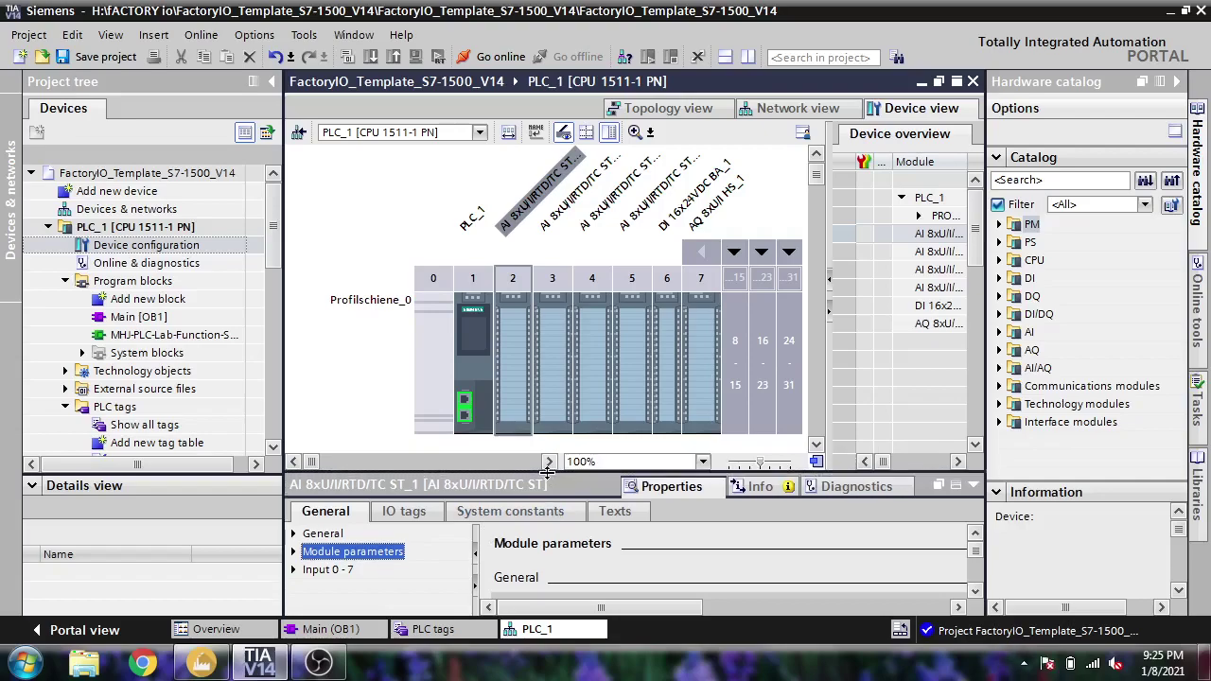
Check the IO tags of the analog output module in slot 7.
left_click(710, 358)
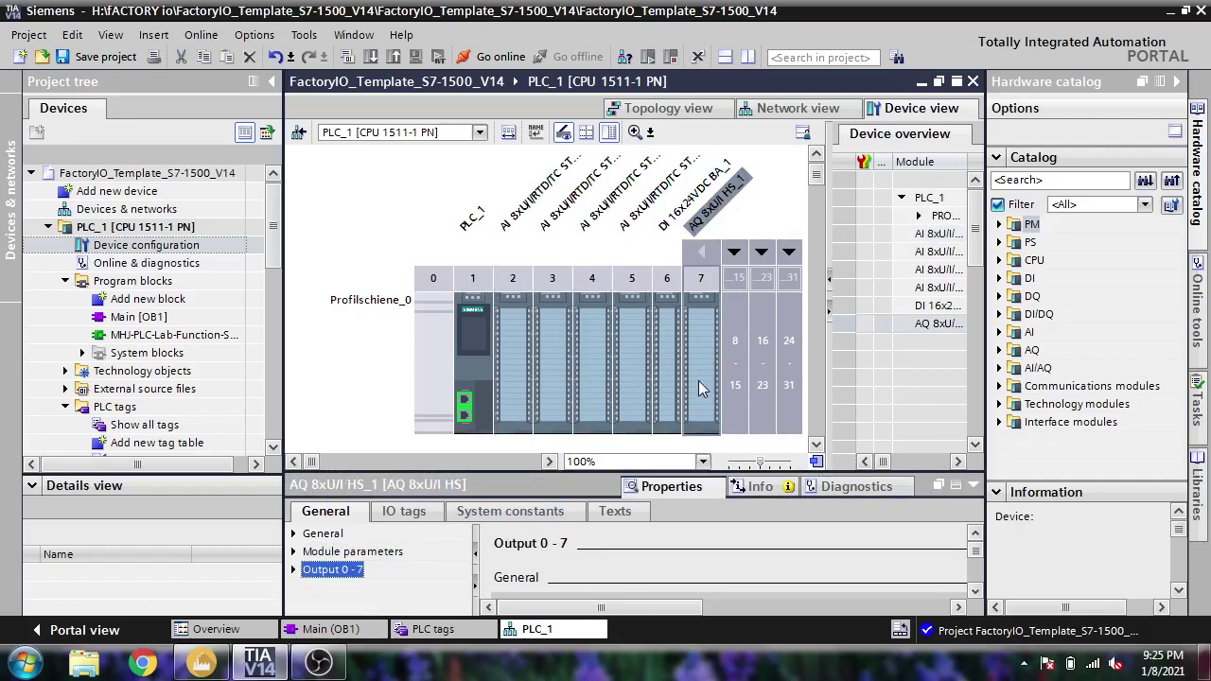
left_click_drag(634, 464, 635, 401)
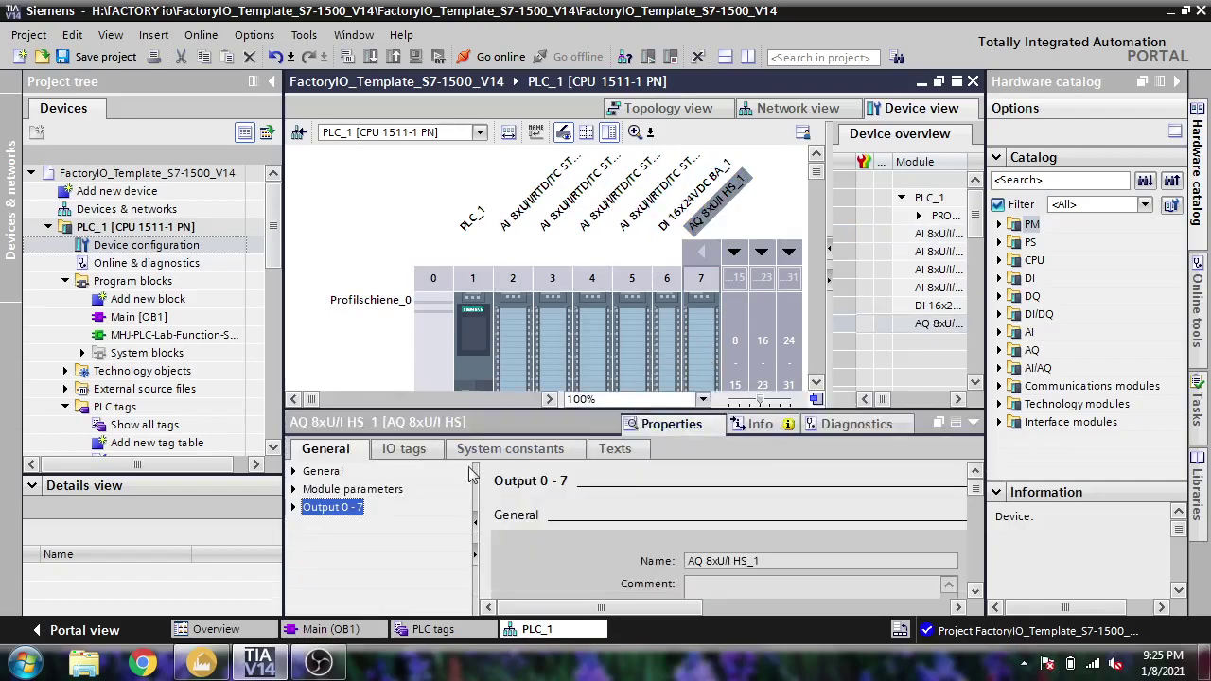
left_click(428, 451)
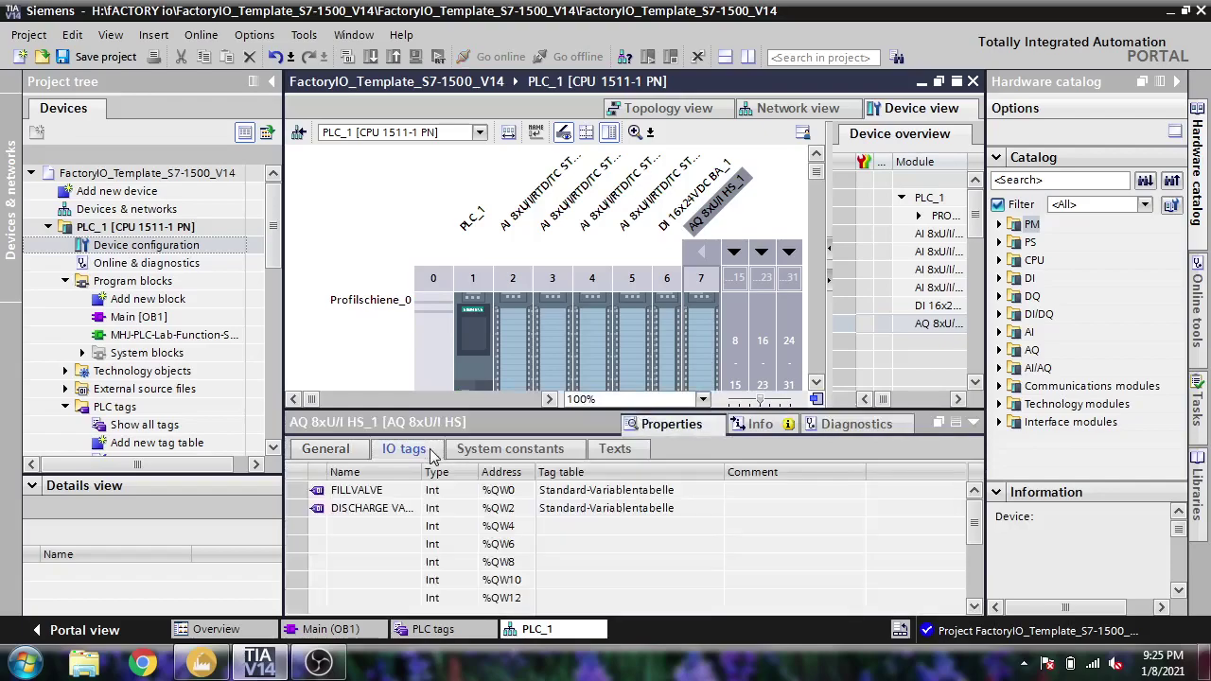
left_click(383, 492)
left_click_drag(441, 411, 441, 502)
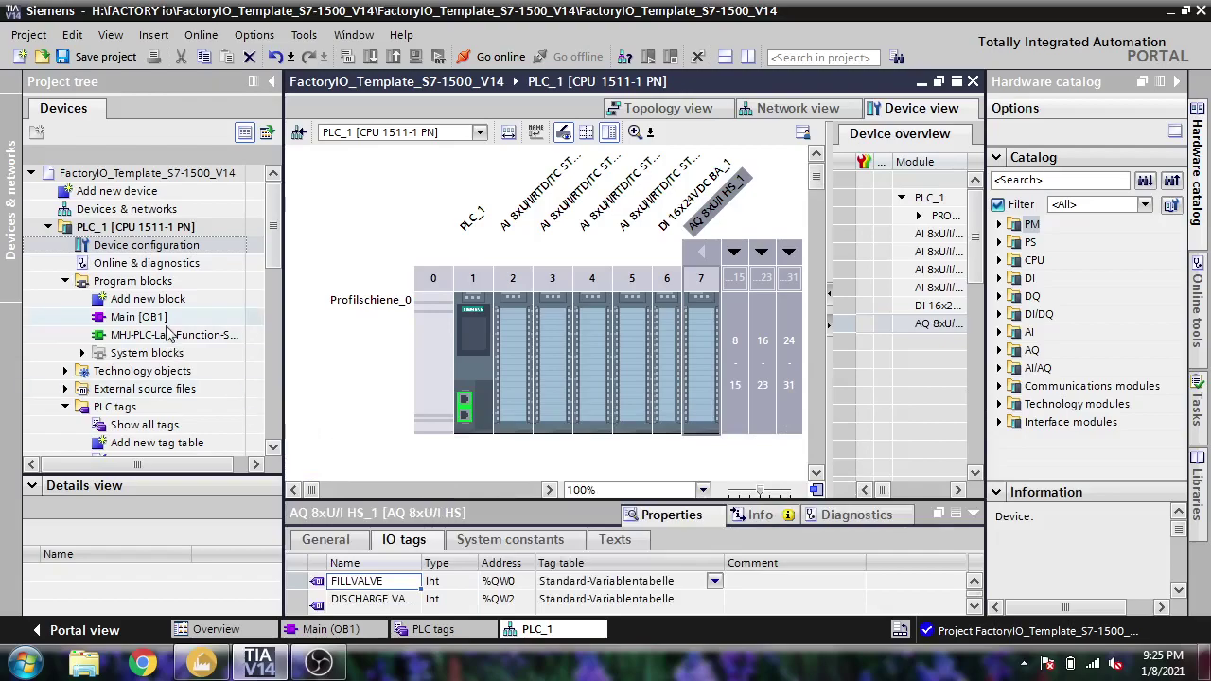
Open Main [OB1] and insert a NORM_X block followed by a connected SCALE_X block in Network 2.
double_click(138, 316)
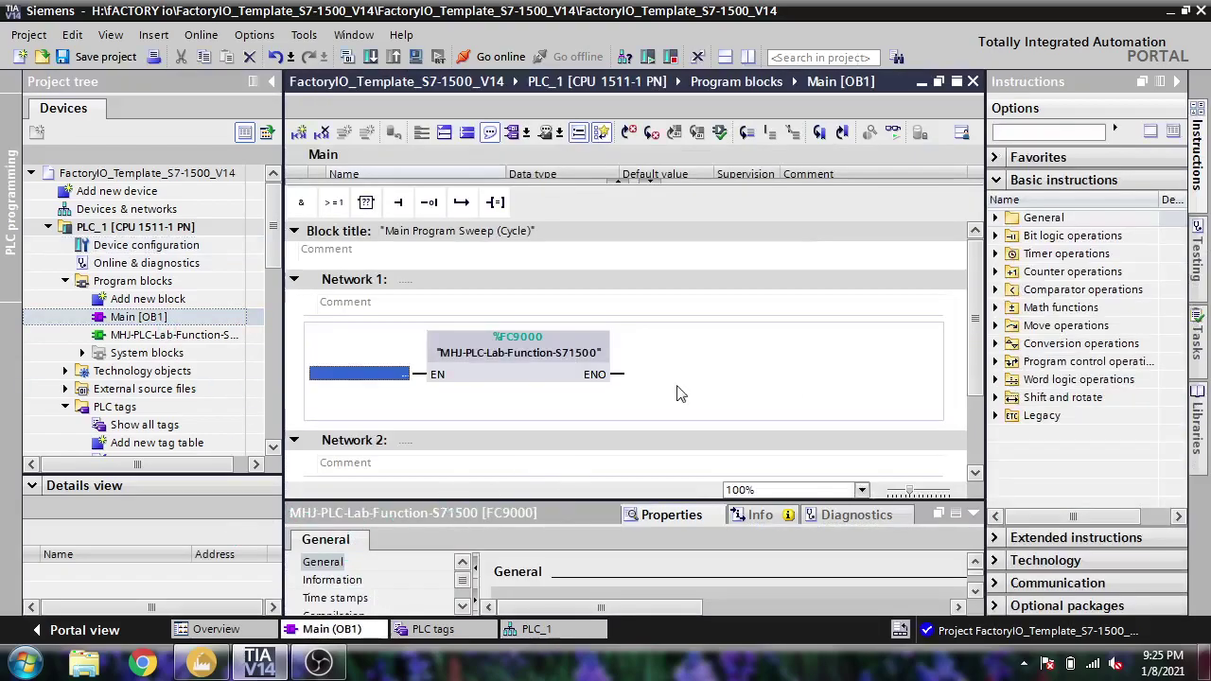
scroll(974, 324, "down", 2)
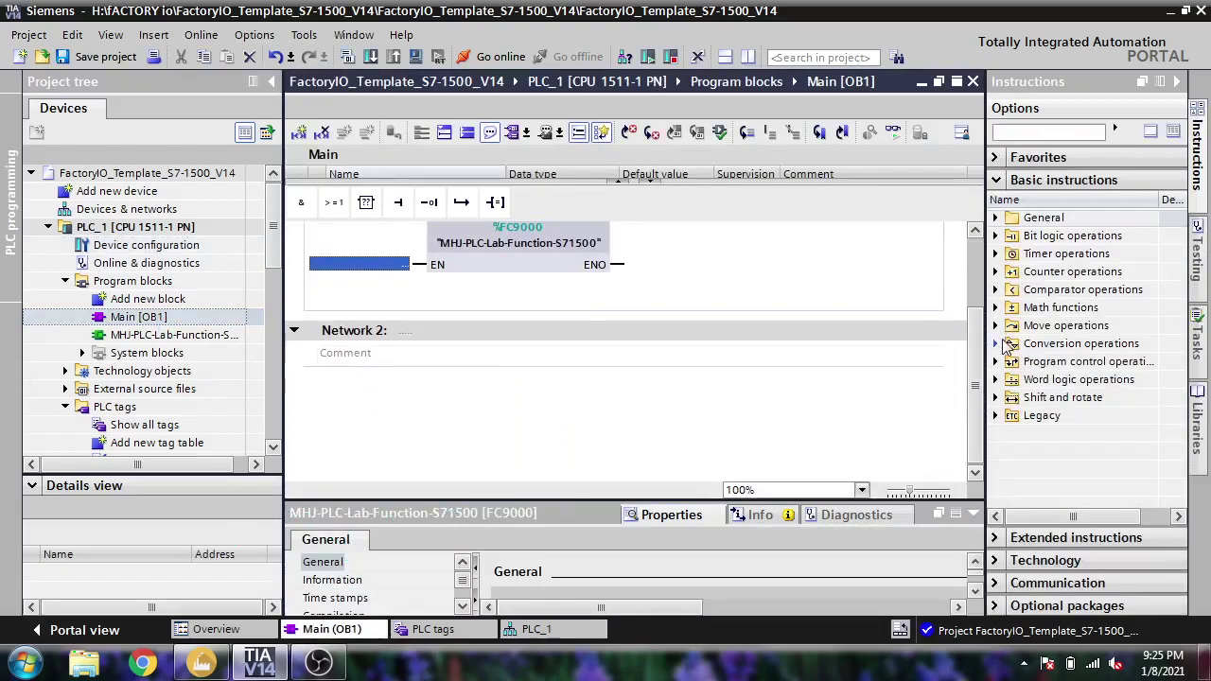
left_click(996, 345)
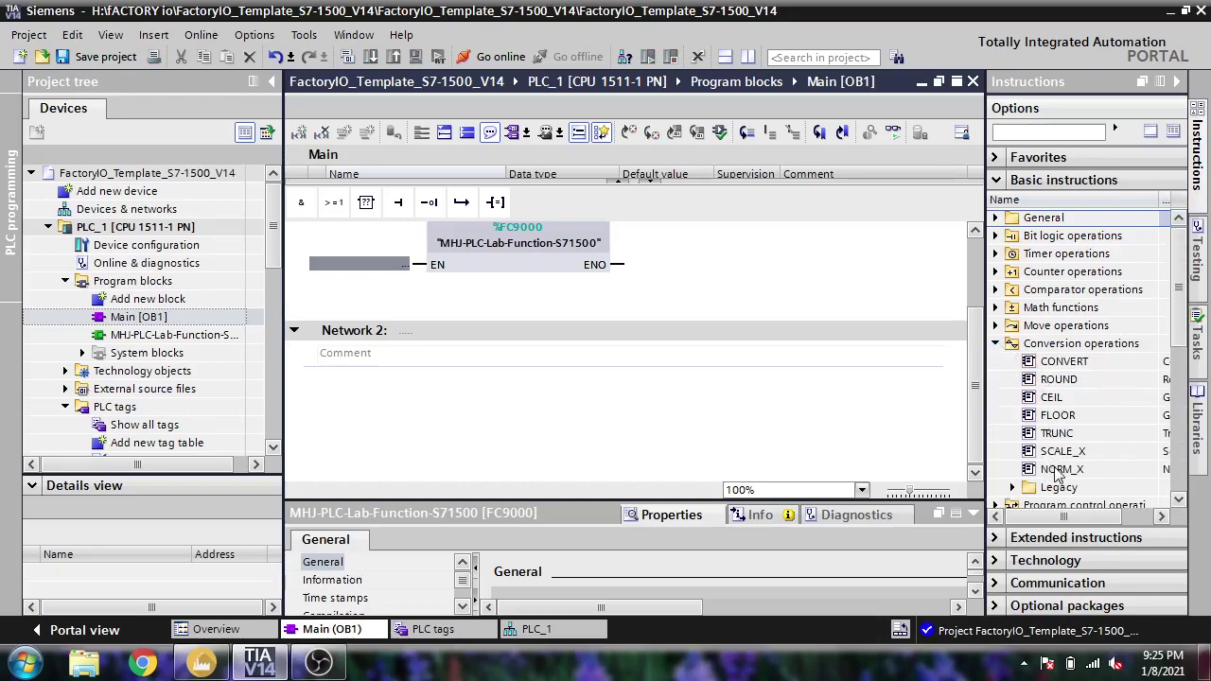
left_click_drag(1063, 473, 508, 409)
left_click_drag(1061, 452, 511, 296)
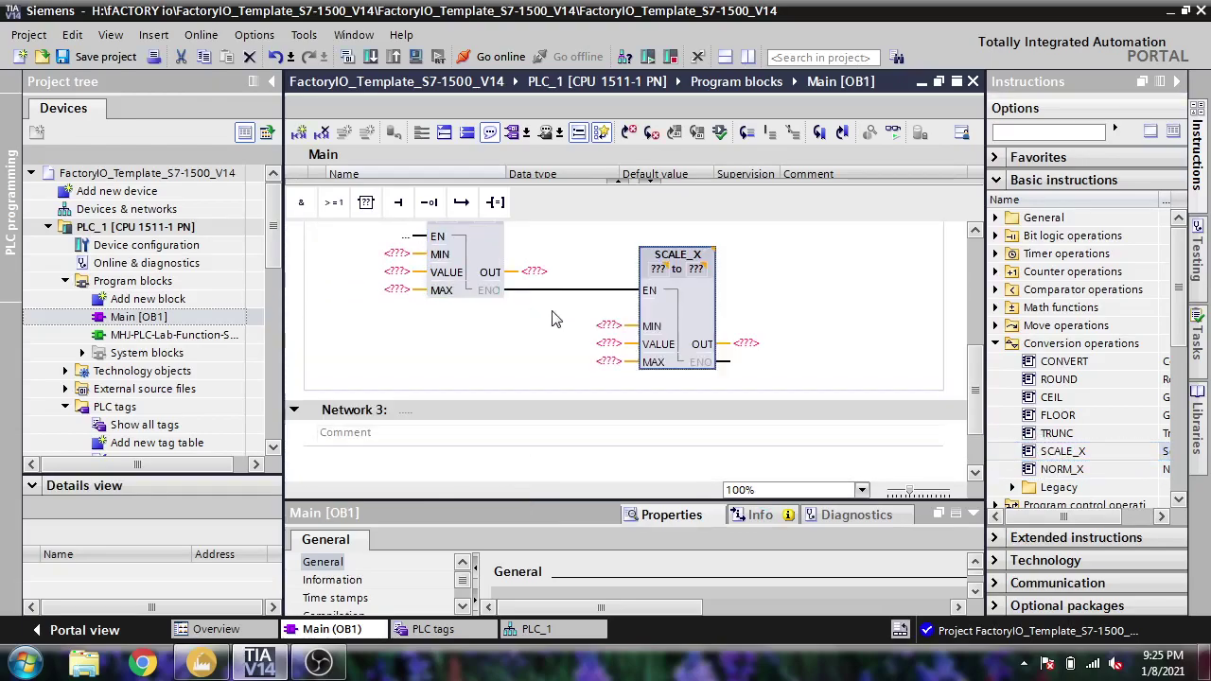
scroll(978, 385, "up", 3)
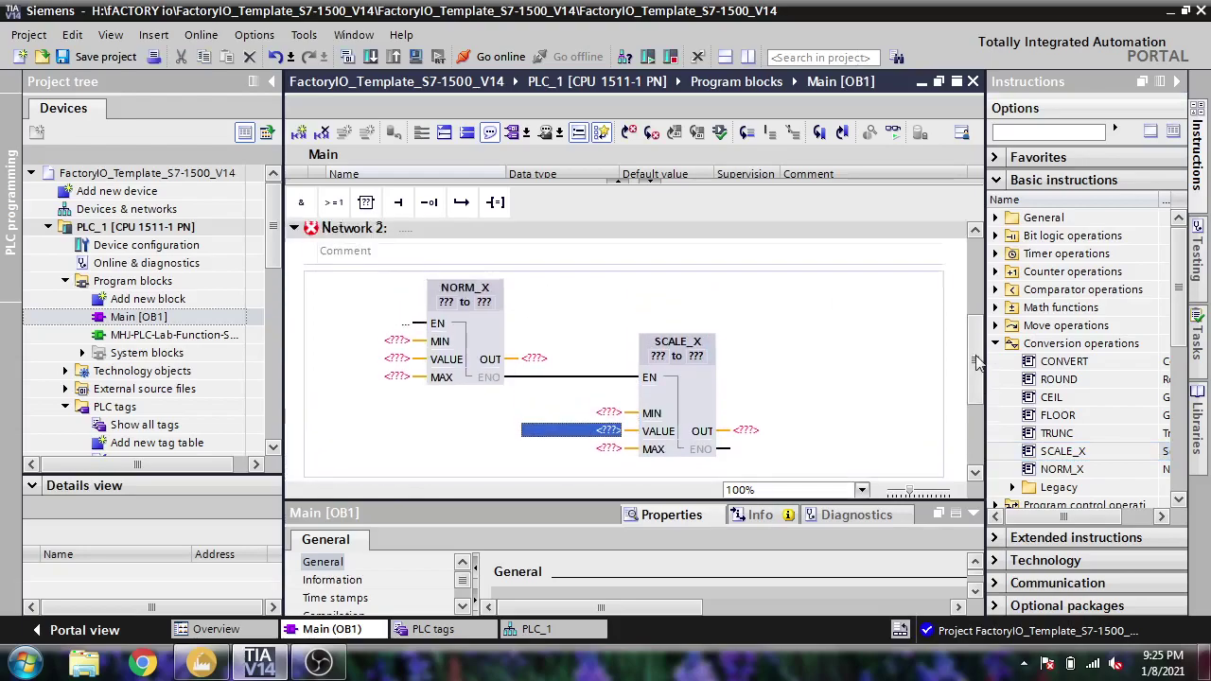
Set the NORM_X block's MIN input to 0 and its MAX input to 27648.
left_click(404, 370)
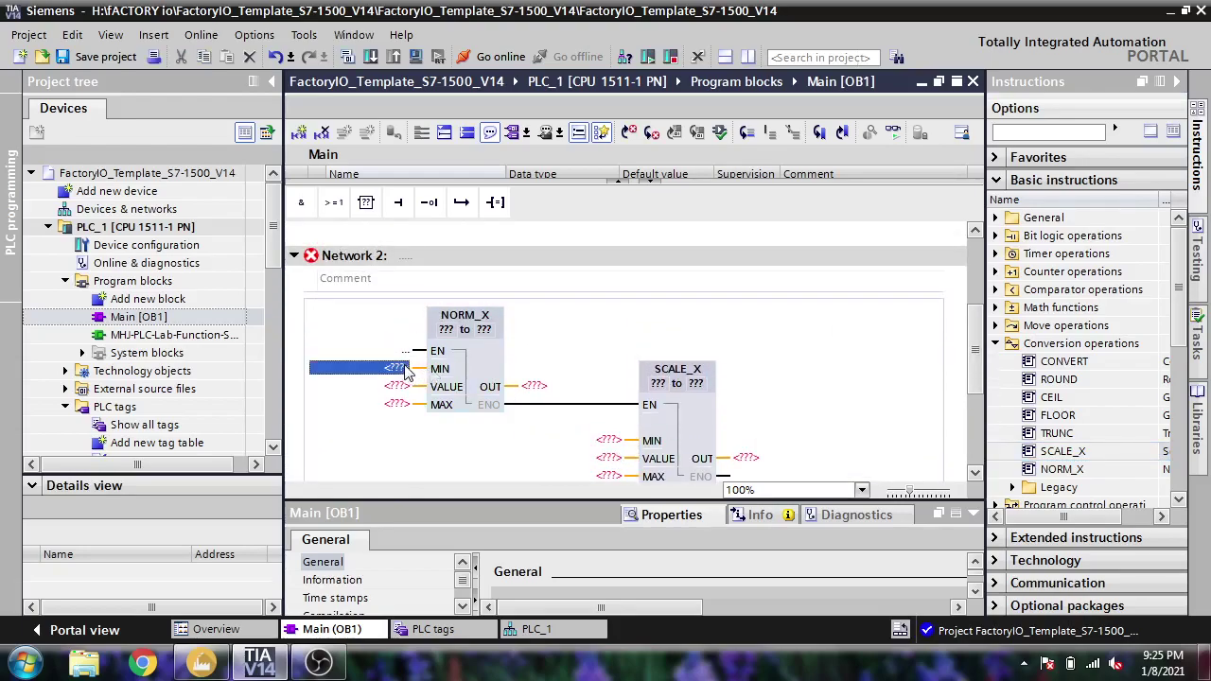
type("0")
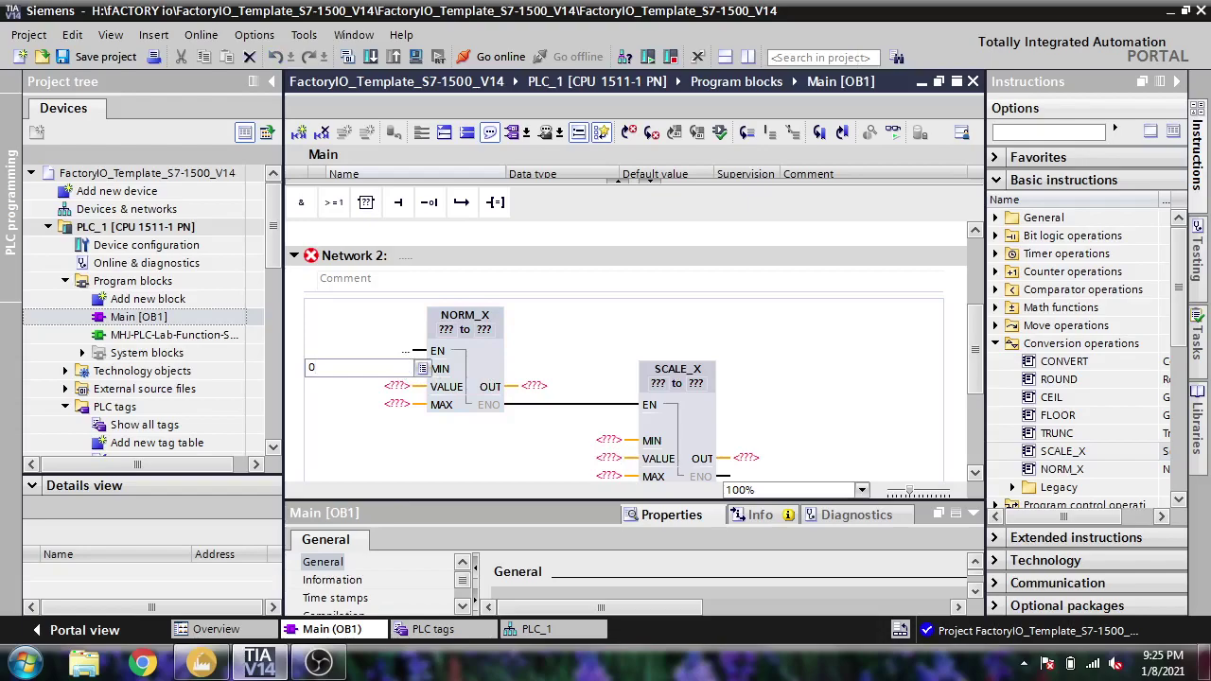
left_click(401, 405)
left_click(402, 405)
type("2764")
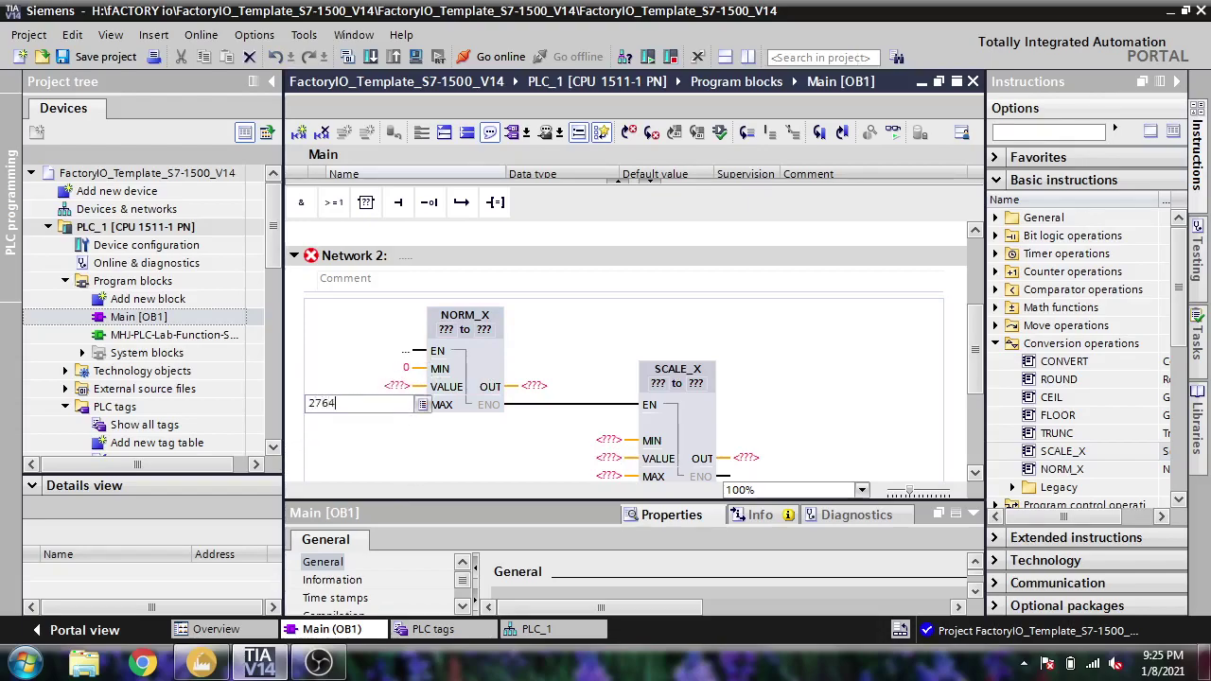
type("8")
key("Return")
Assign the "LEVEL" tag to the NORM_X block's VALUE input.
left_click(403, 387)
left_click(403, 387)
left_click(422, 387)
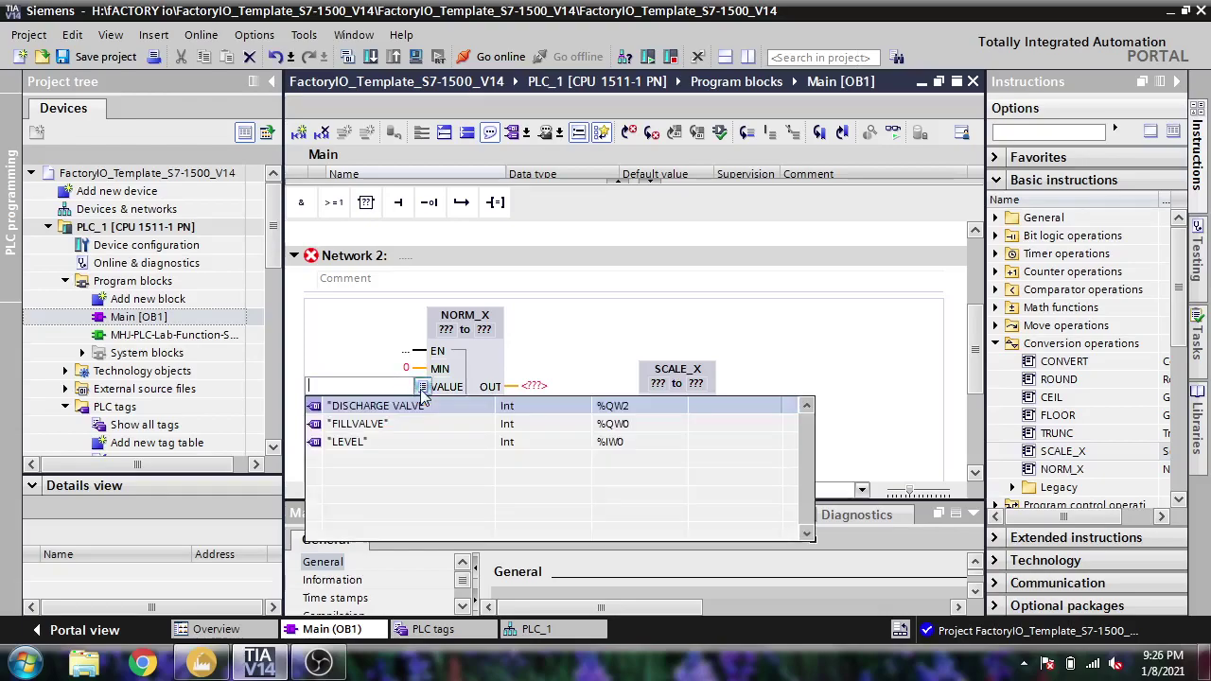
left_click(402, 439)
key("Return")
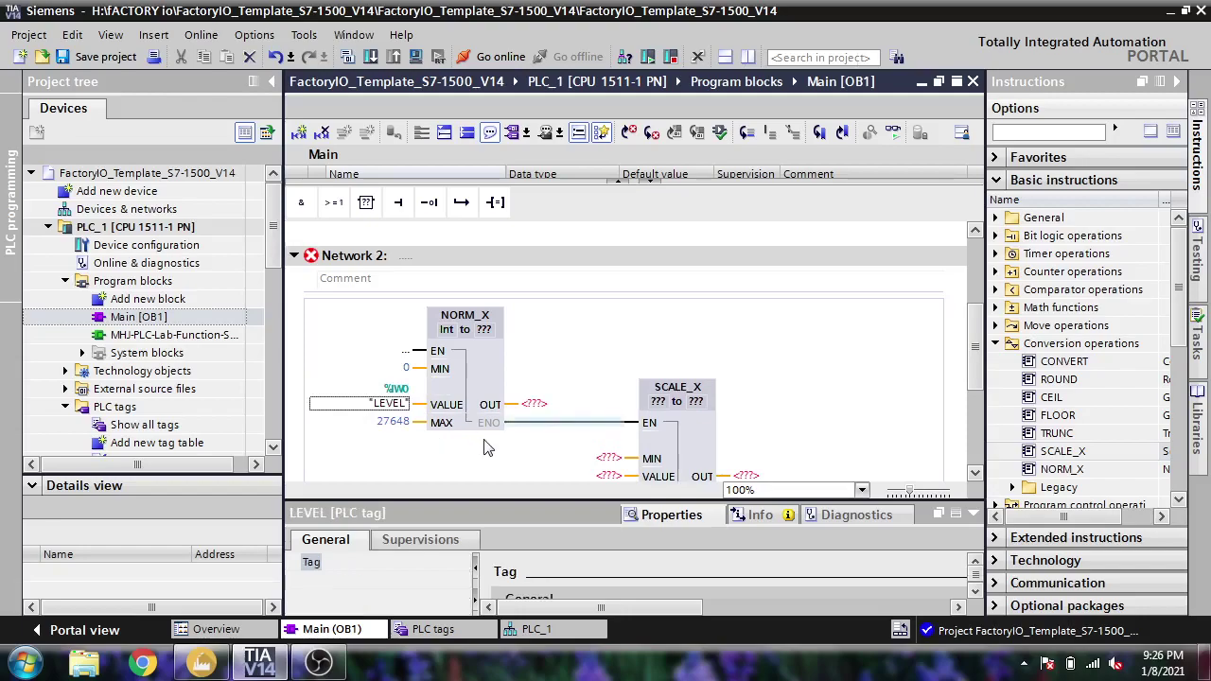
Assign MD0 to the NORM_X block's OUT output and set its output data type to Real.
scroll(980, 332, "down", 2)
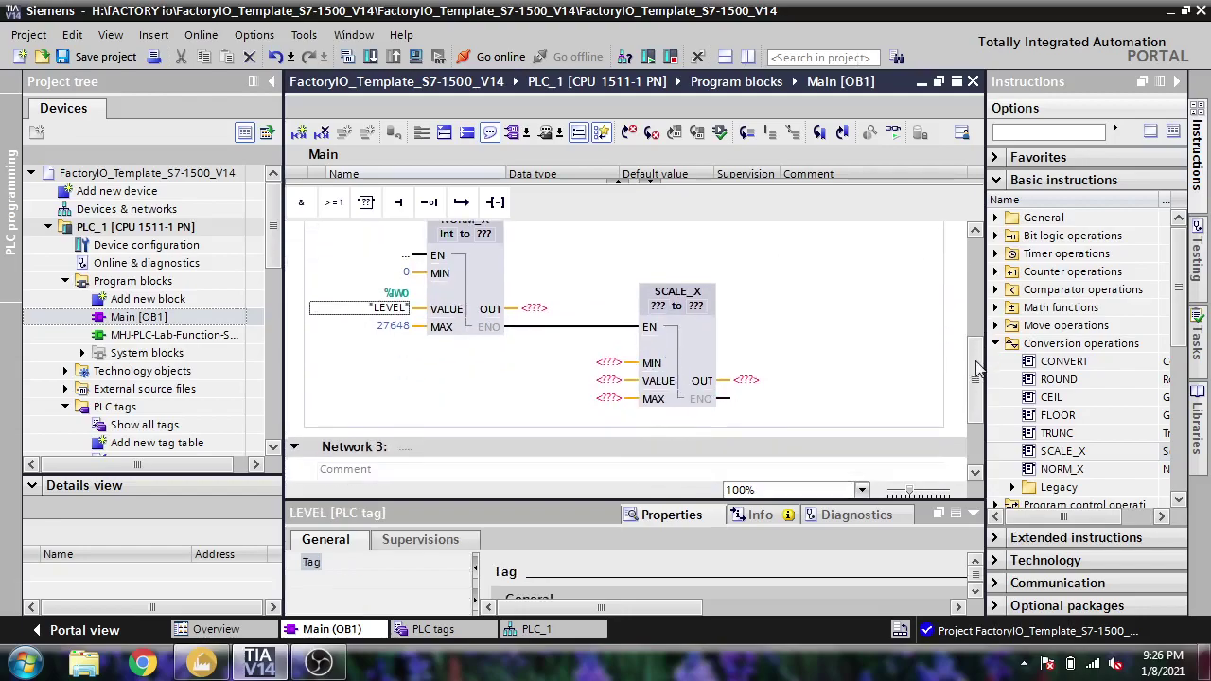
left_click(533, 313)
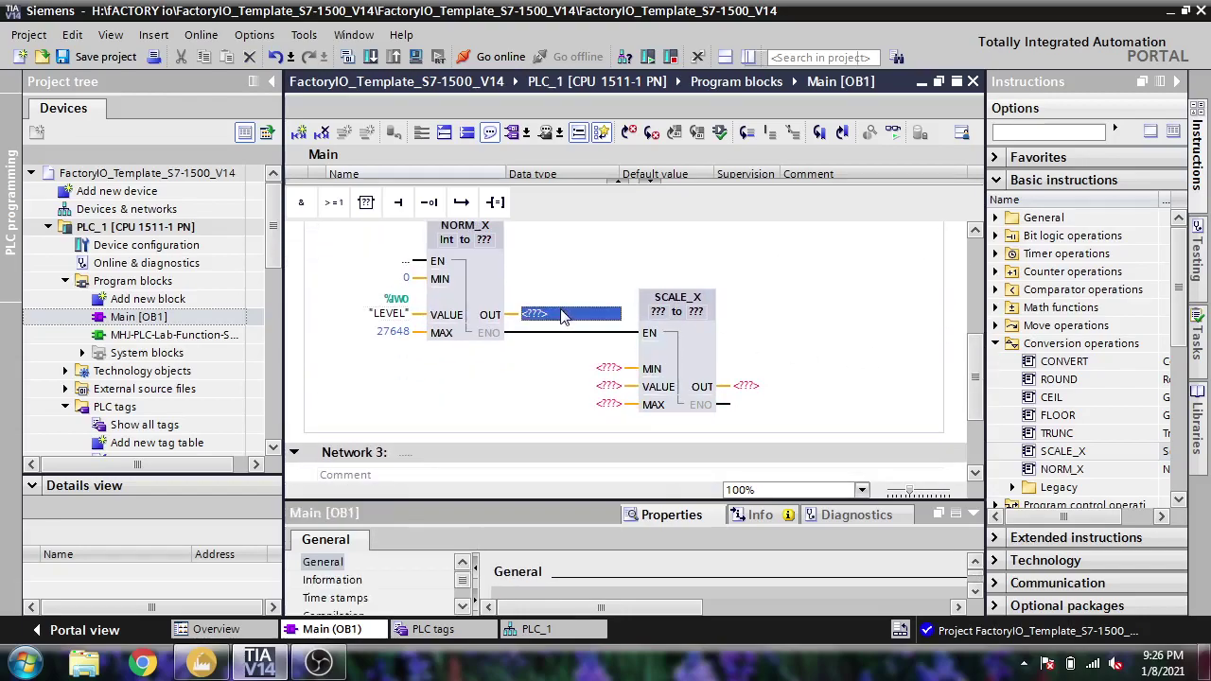
type("md0")
key("Return")
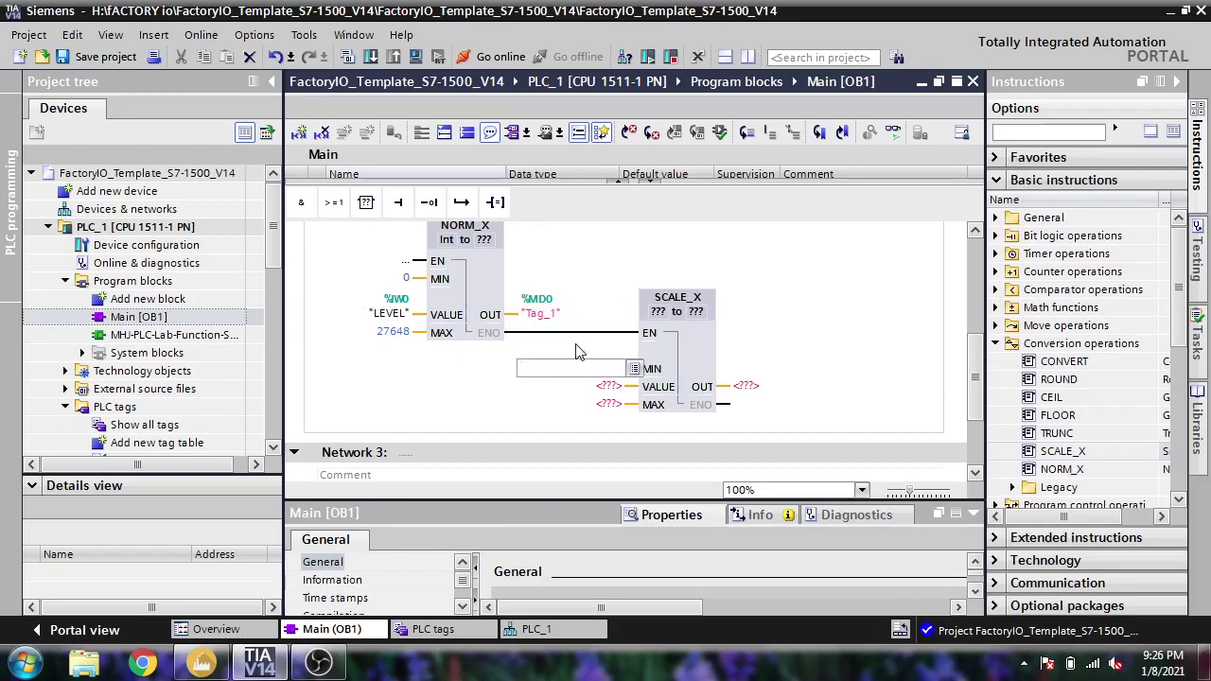
left_click(491, 243)
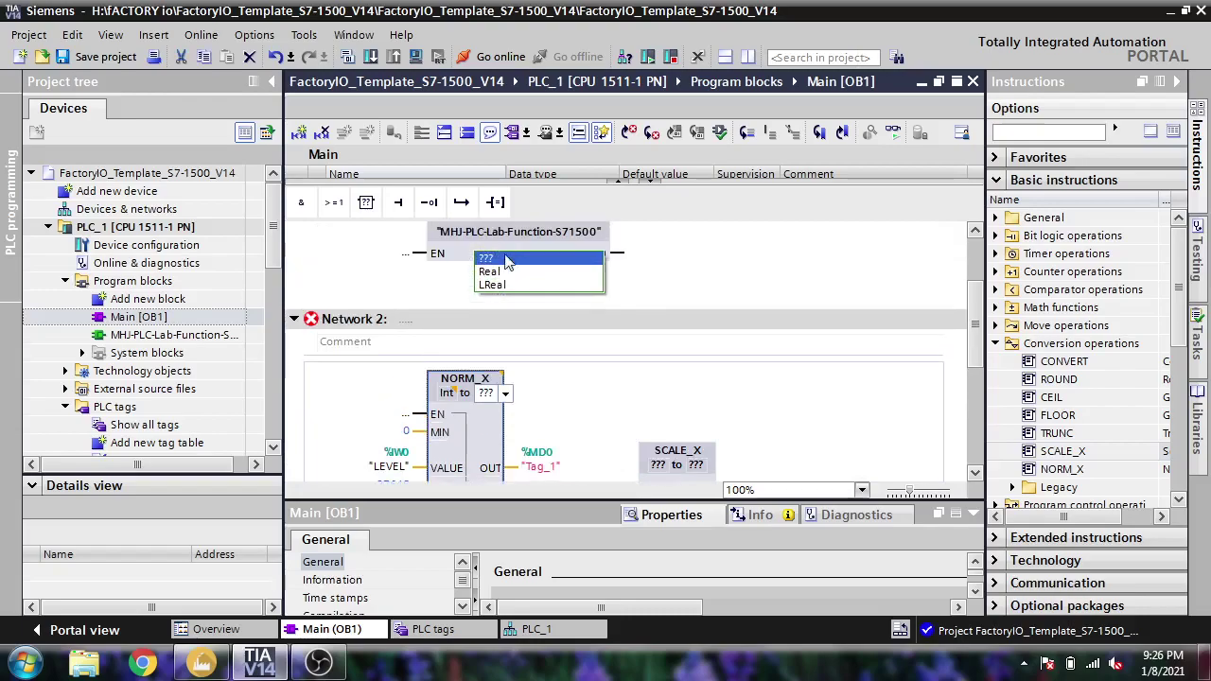
left_click(502, 272)
Set the SCALE_X block's MIN input to 0.0 and its MAX input to 10.0.
scroll(980, 307, "down", 5)
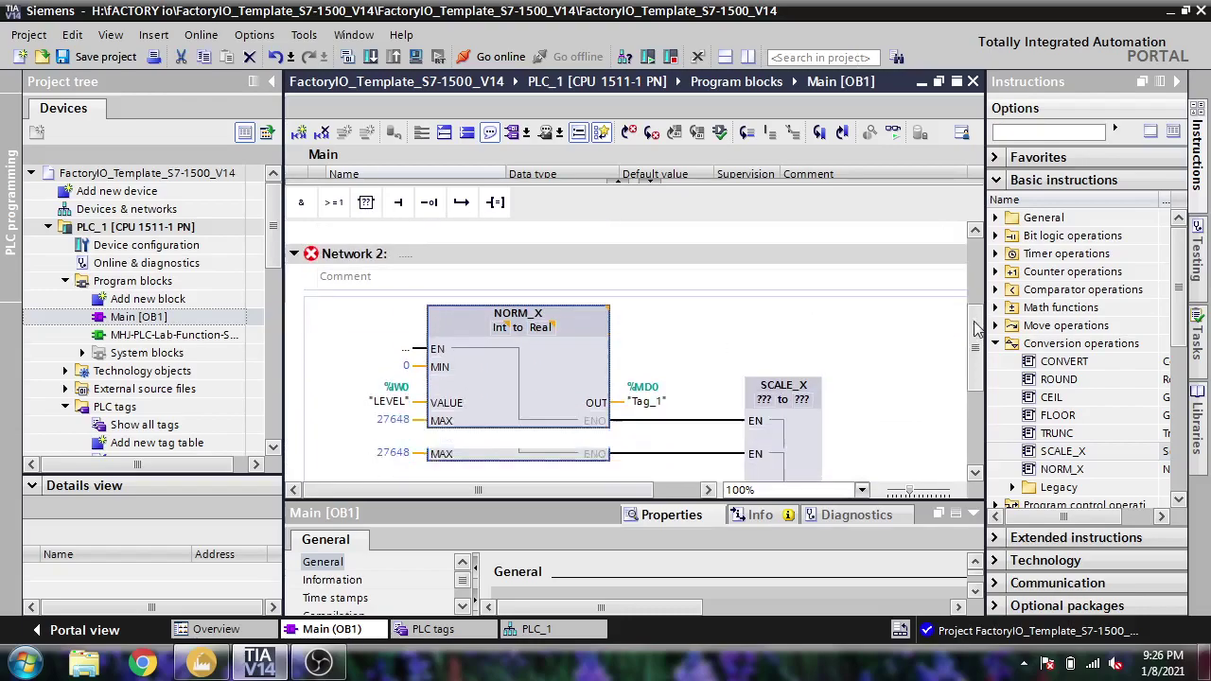
left_click(717, 311)
type("0")
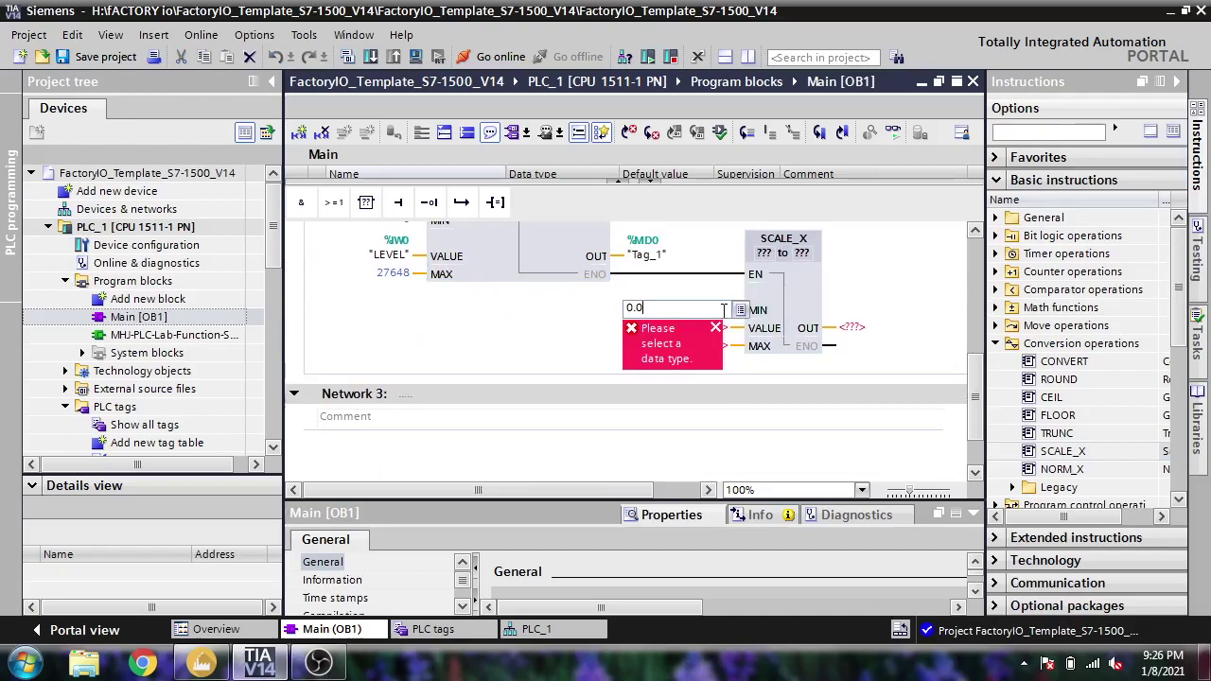
left_click(721, 347)
type("10.0")
key("Return")
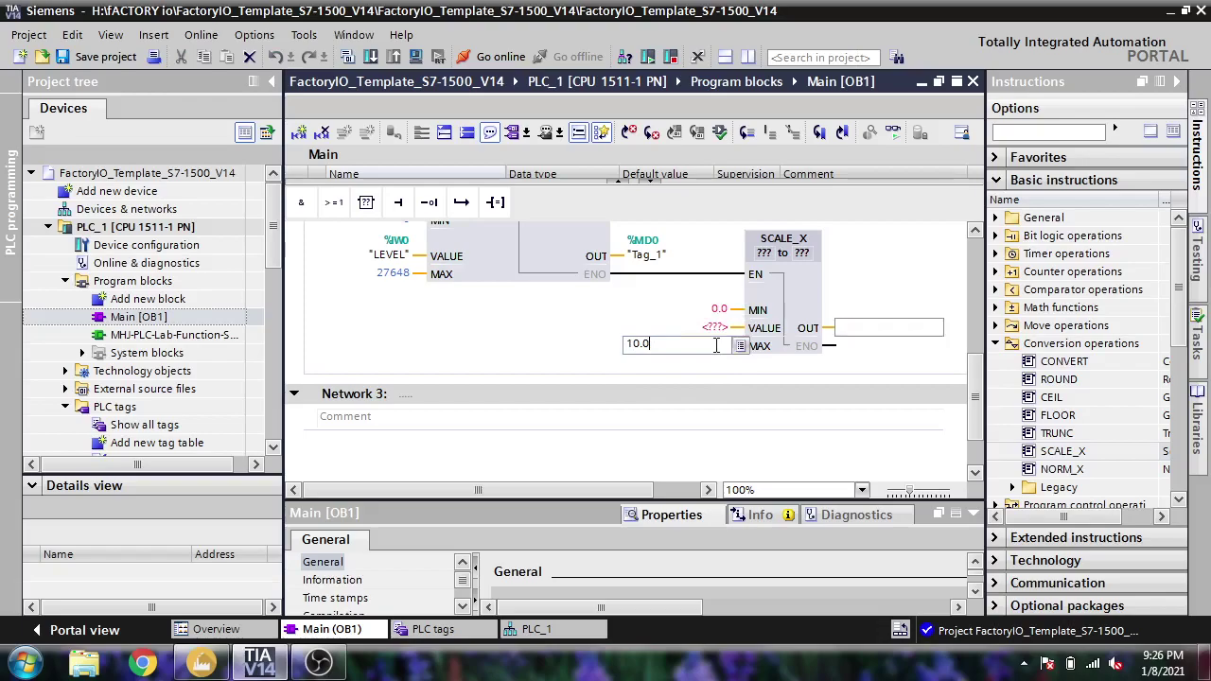
Assign MD0 to the SCALE_X block's VALUE input and dismiss the data type message.
left_click(717, 328)
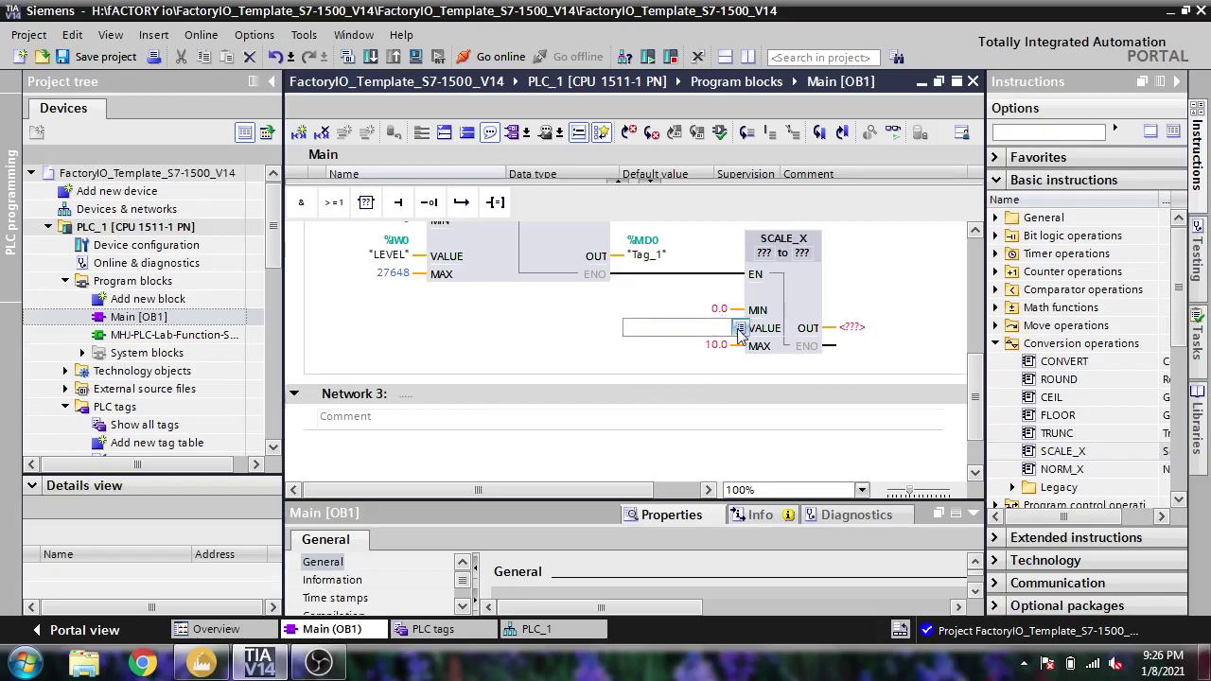
type("md")
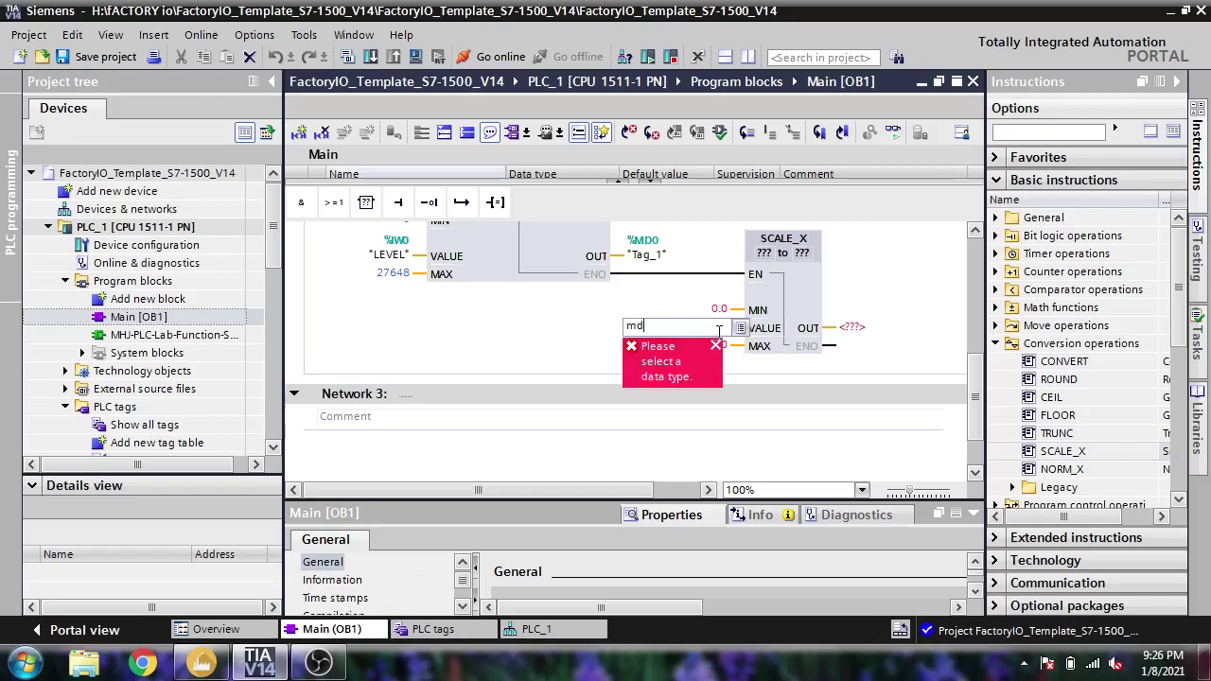
type("0")
key("Tab")
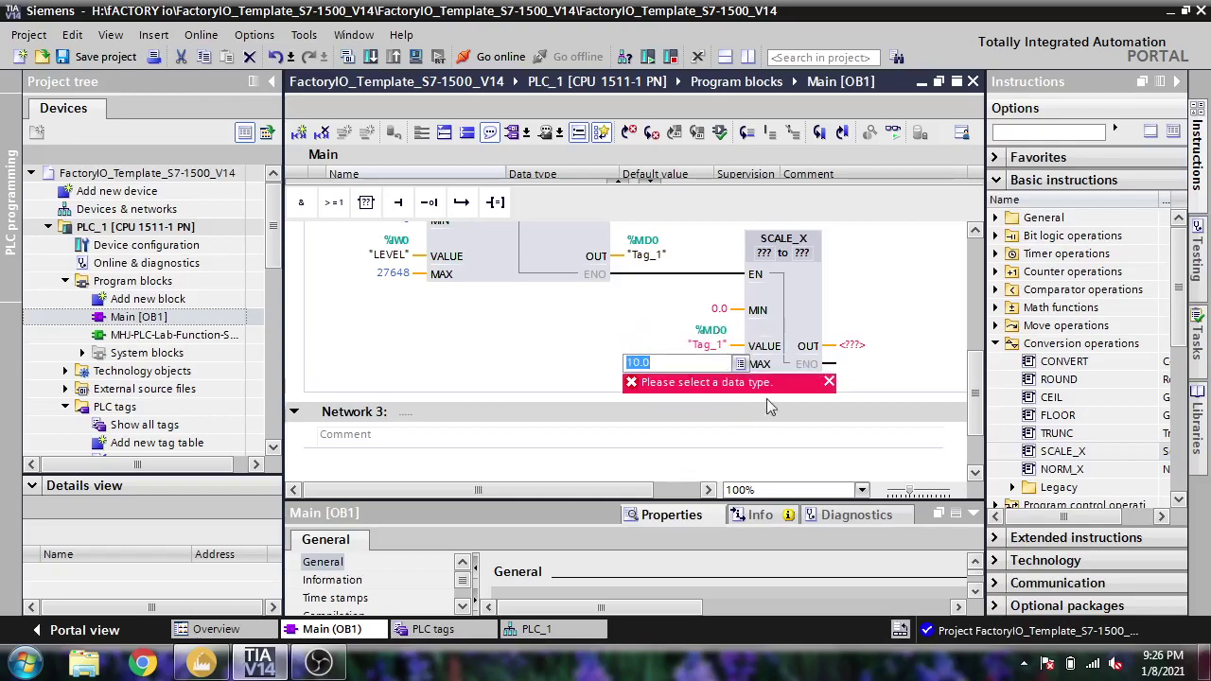
left_click(830, 382)
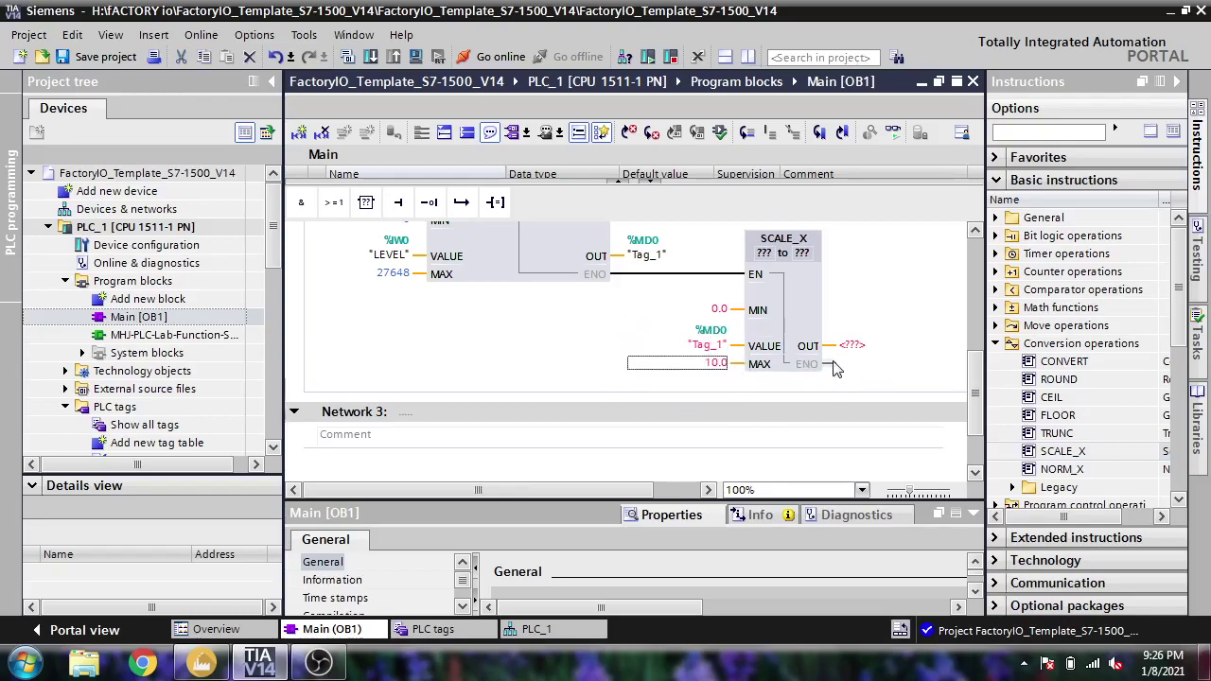
Set the data type of Tag_1 (MD0) to Real in the PLC tag table.
double_click(653, 255)
left_click(680, 257)
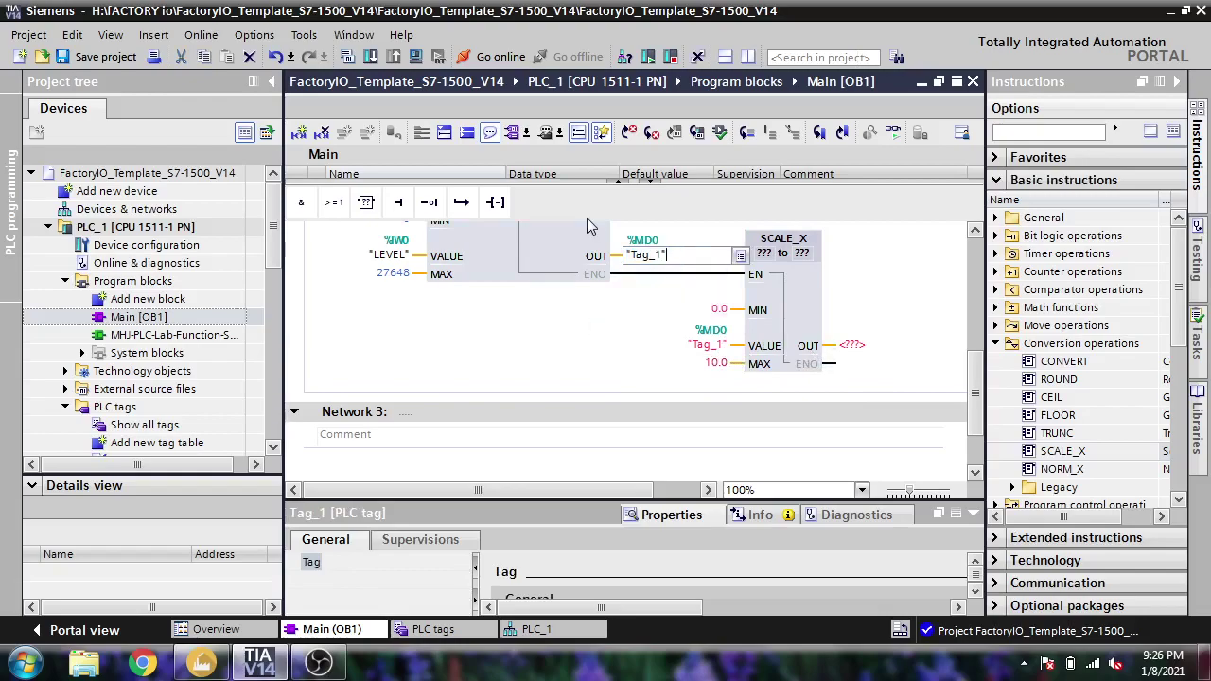
double_click(227, 424)
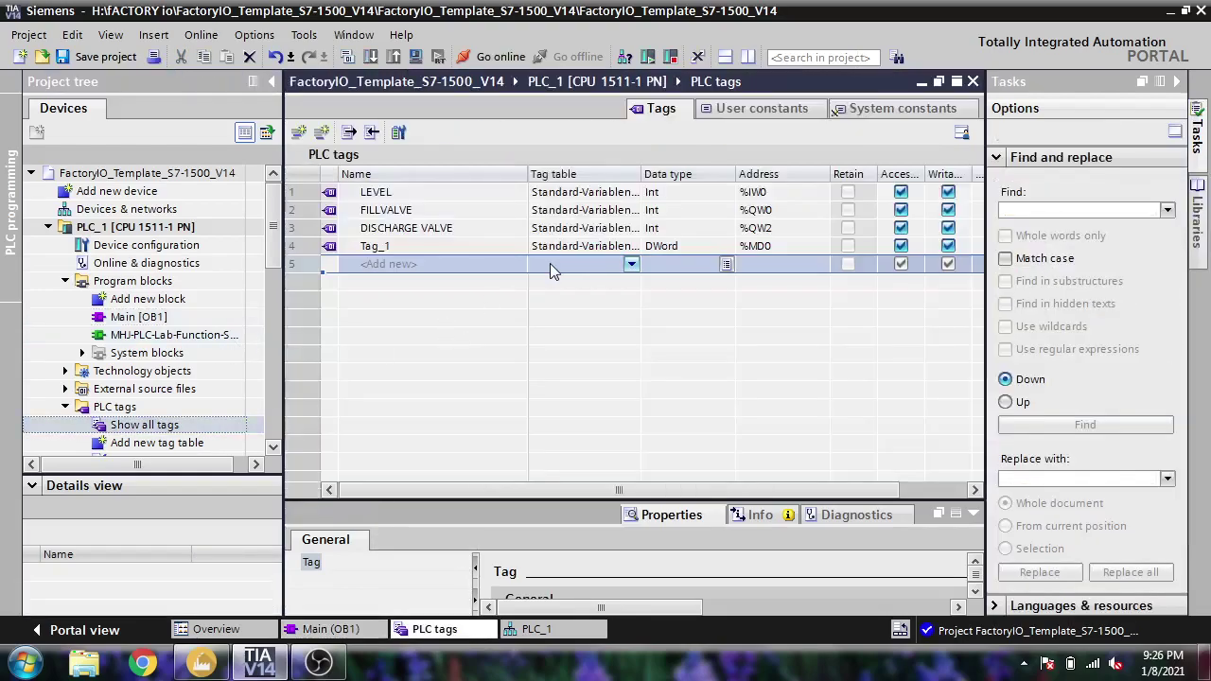
double_click(663, 248)
type("f")
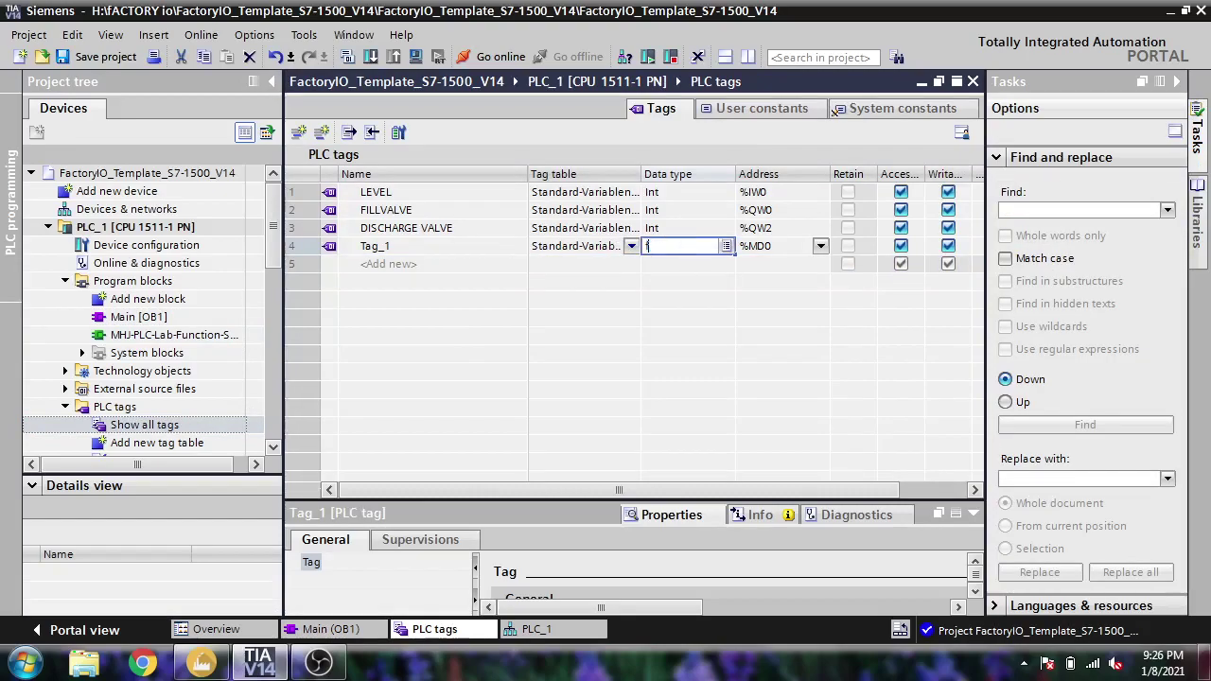
key("BackSpace")
type("rea")
left_click(713, 265)
Set both the input and output data types of the SCALE_X block in Main [OB1] to Real.
left_click(365, 630)
left_click(687, 389)
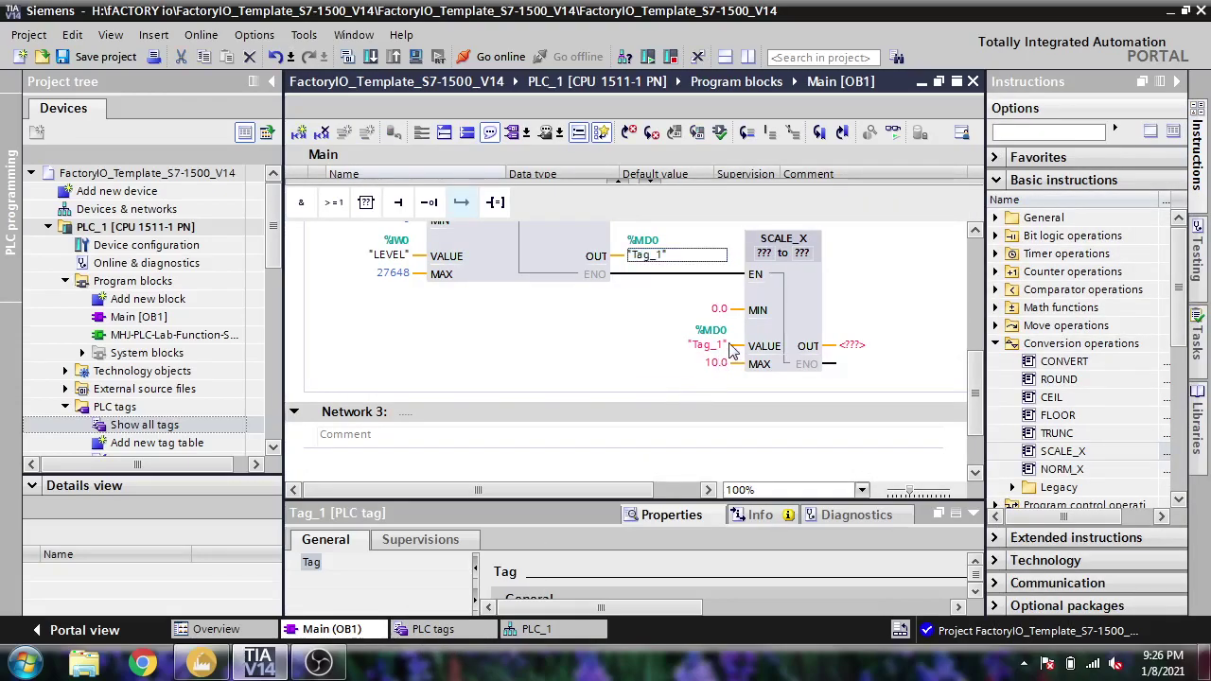
left_click(773, 267)
scroll(781, 331, "up", 3)
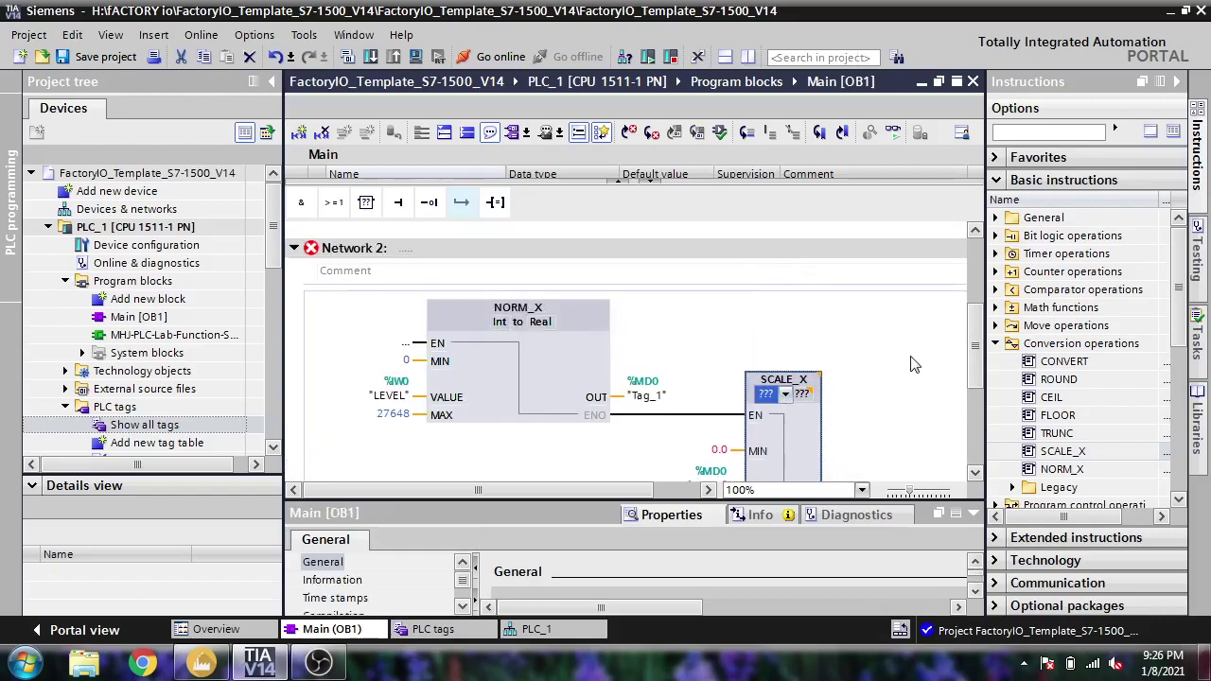
left_click_drag(975, 349, 970, 407)
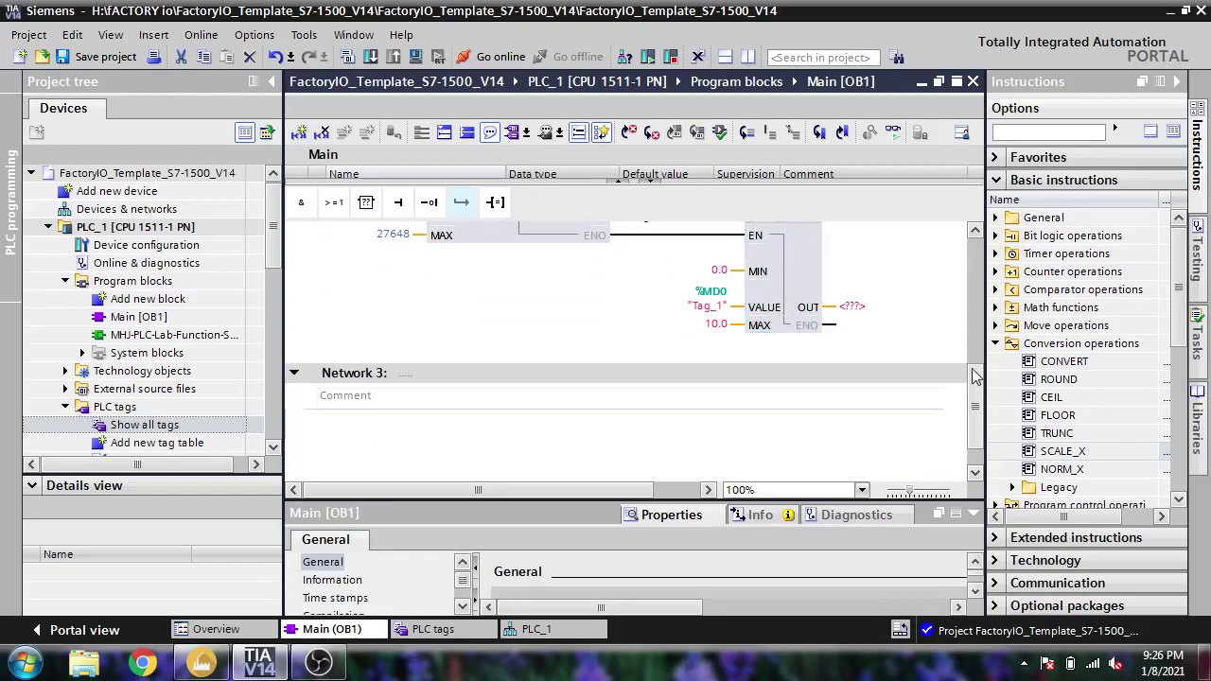
scroll(970, 401, "up", 3)
left_click(774, 296)
left_click(785, 294)
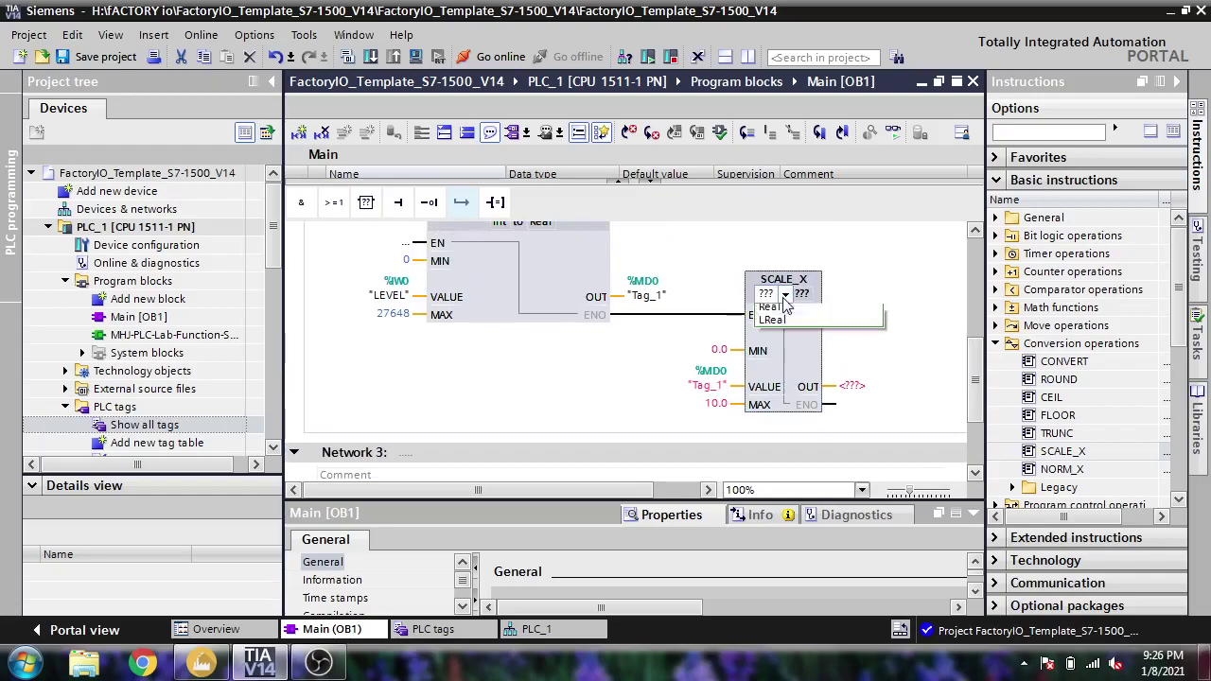
left_click(771, 322)
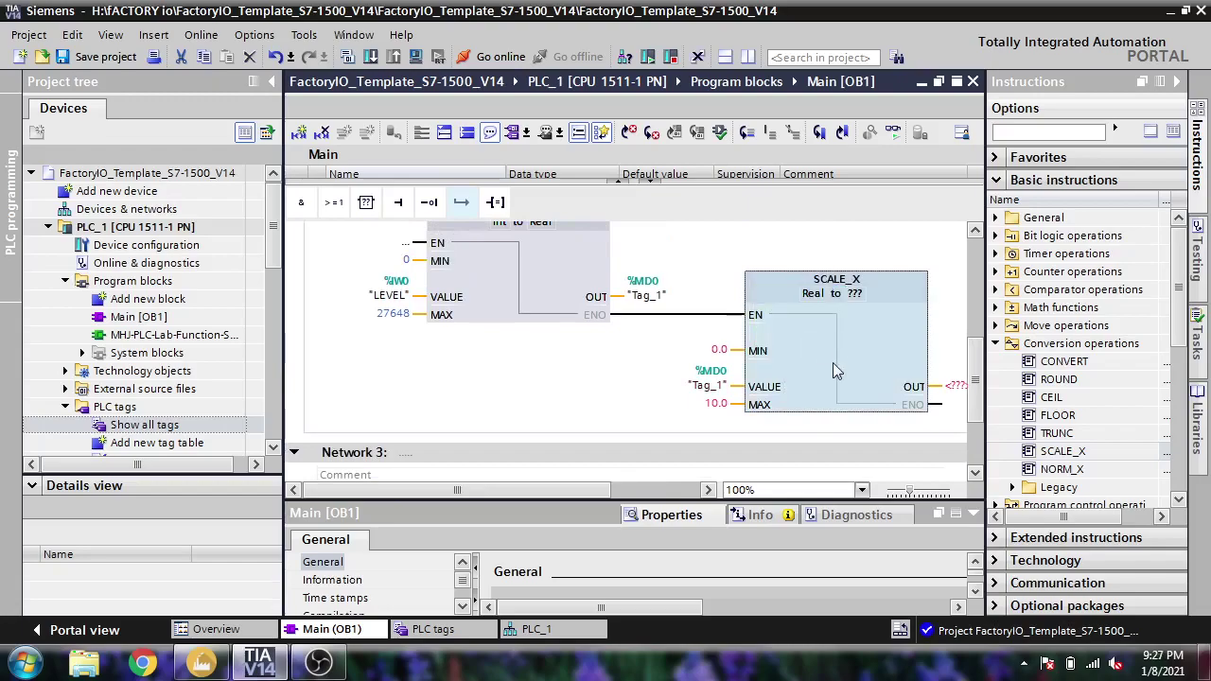
left_click(861, 294)
left_click(876, 294)
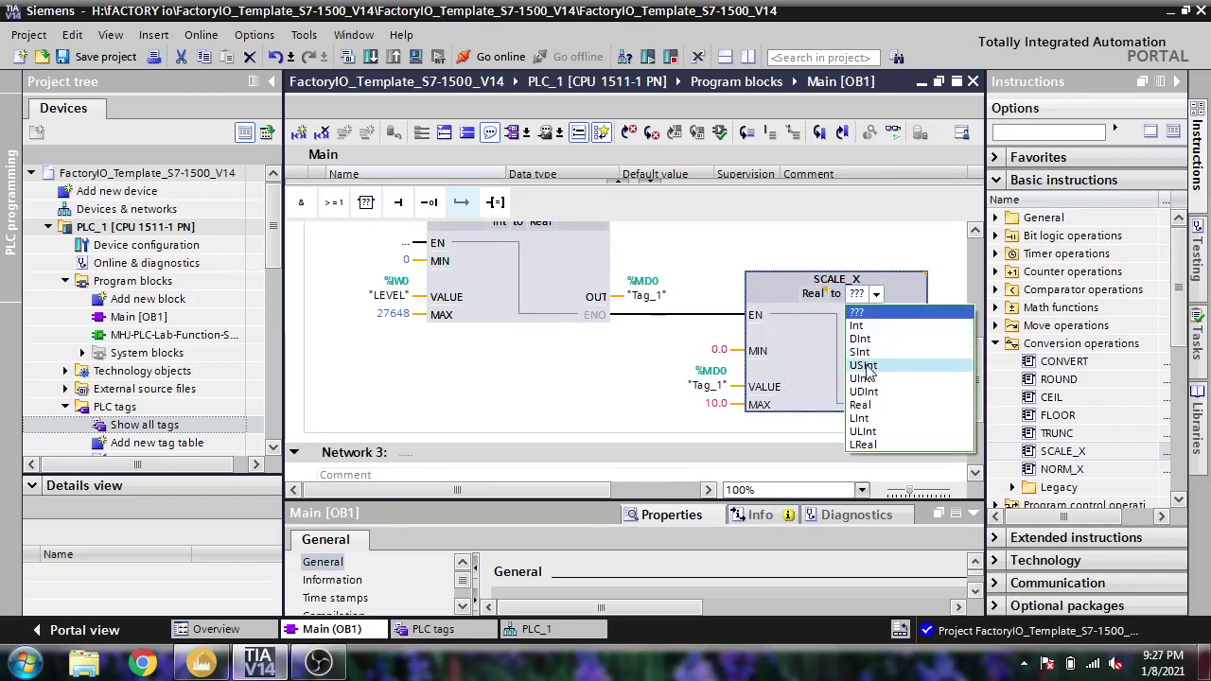
left_click(861, 404)
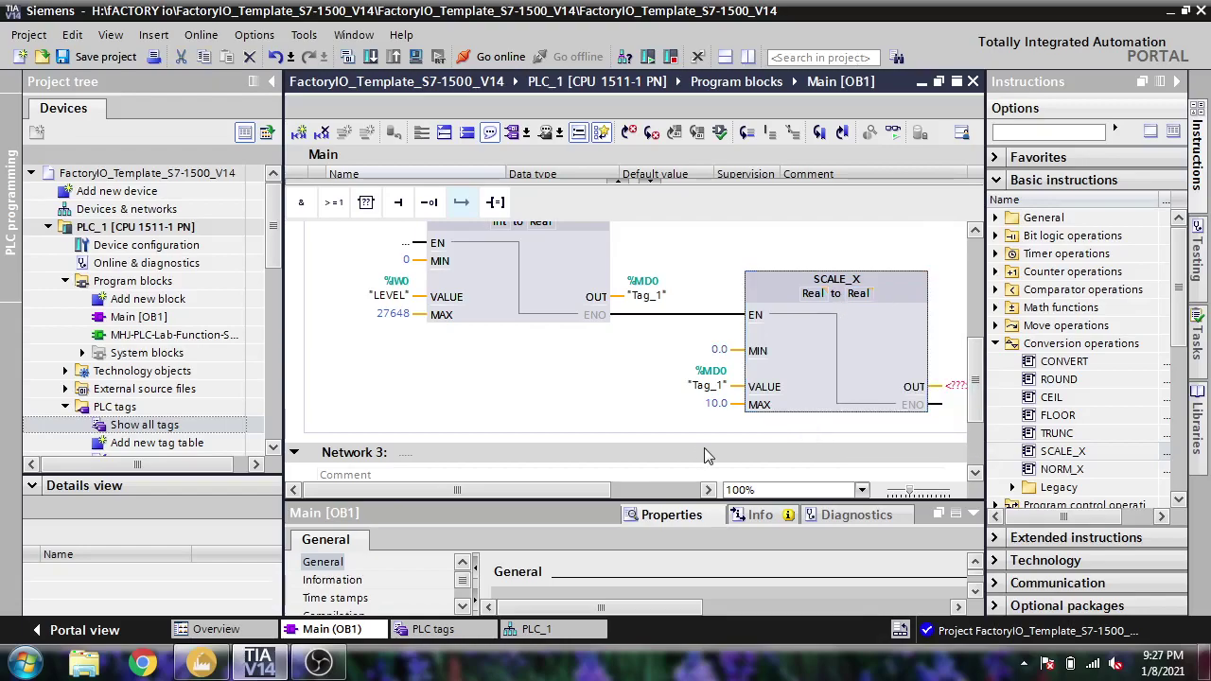
Assign MD4 to the SCALE_X block's OUT output and check its tag in the PLC tag table.
left_click_drag(608, 489, 672, 489)
left_click(815, 387)
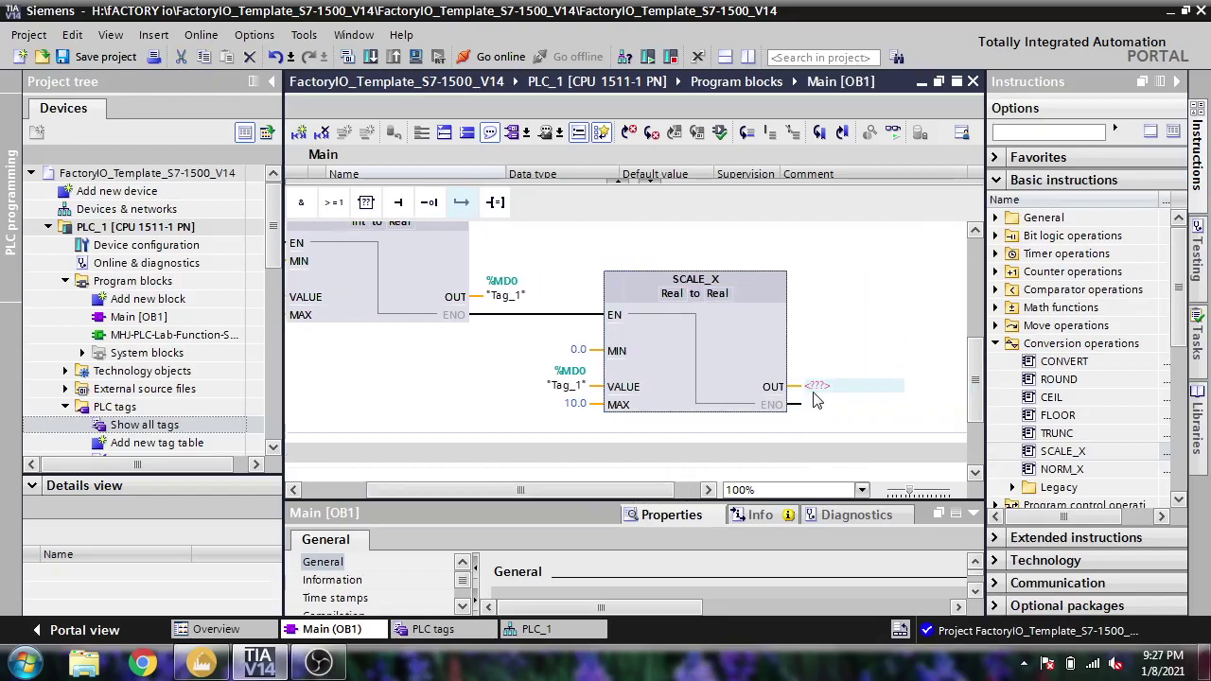
type("m")
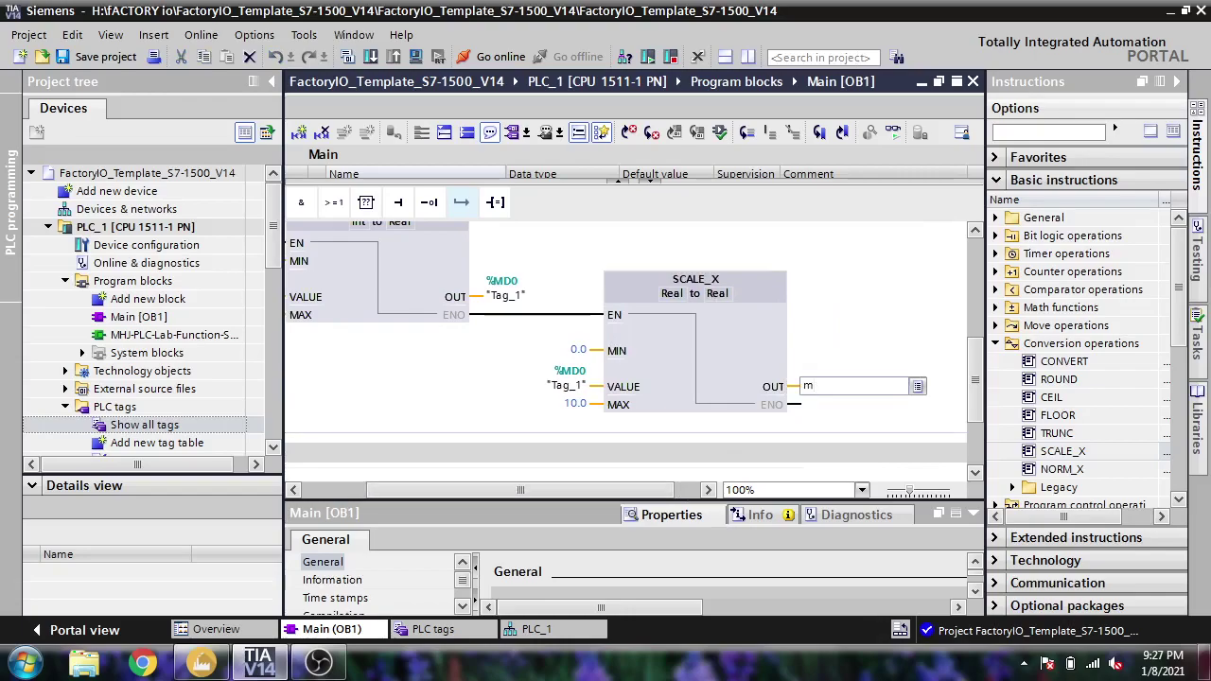
type("d4")
key("Return")
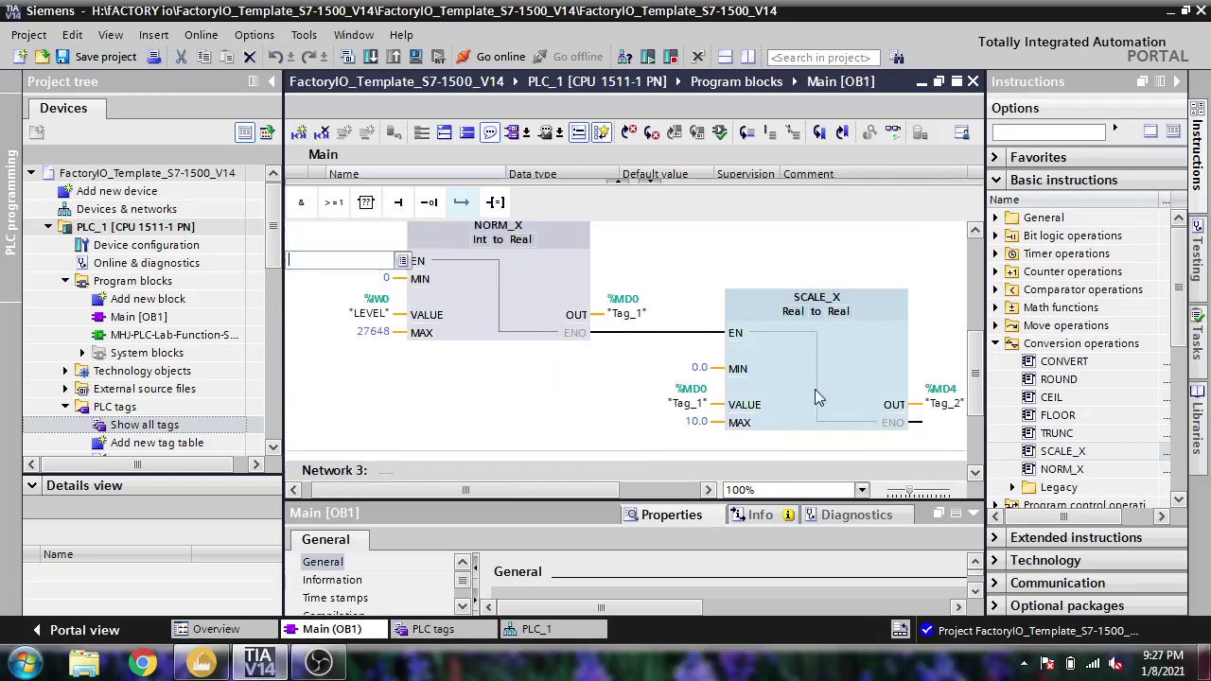
scroll(976, 338, "down", 3)
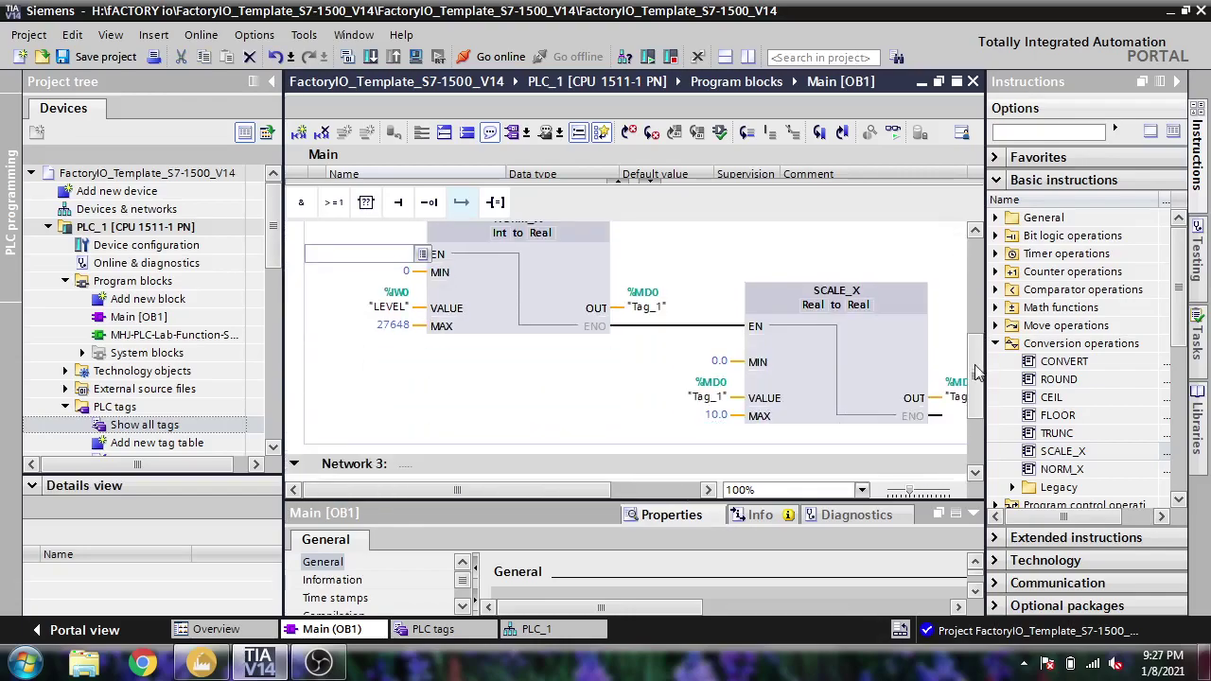
left_click(433, 629)
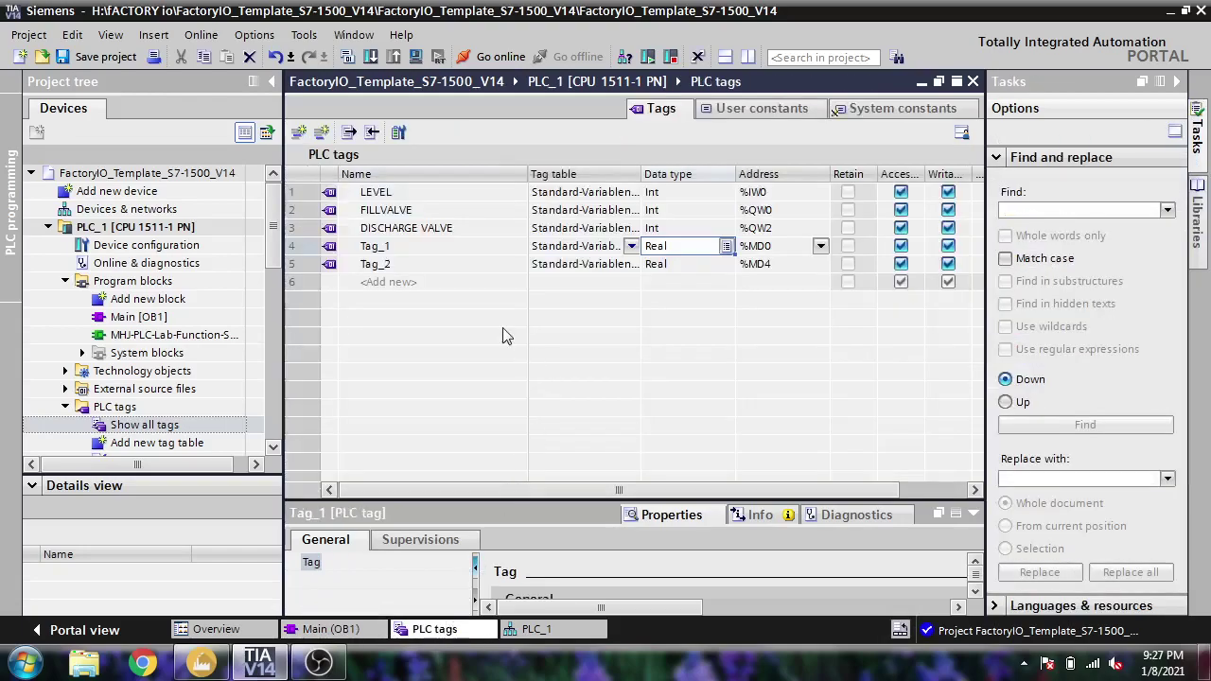
left_click(379, 629)
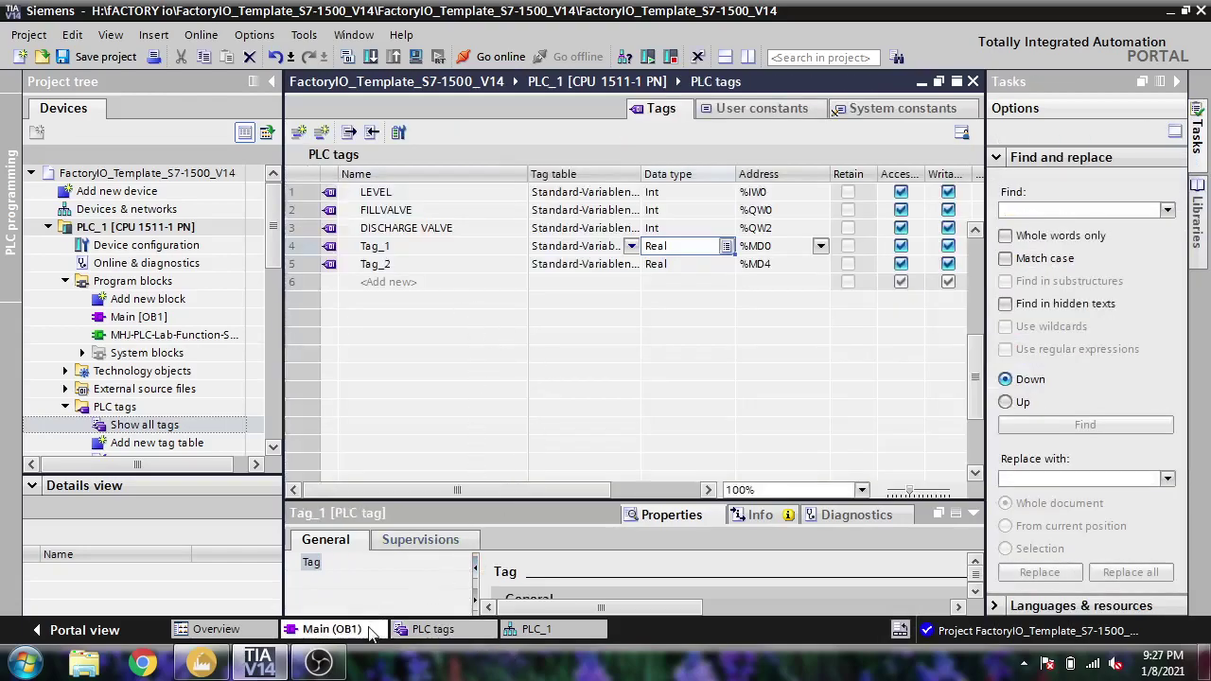
Add a Cyclic interrupt organization block in LAD with a cyclic time of 100000 µs.
double_click(189, 299)
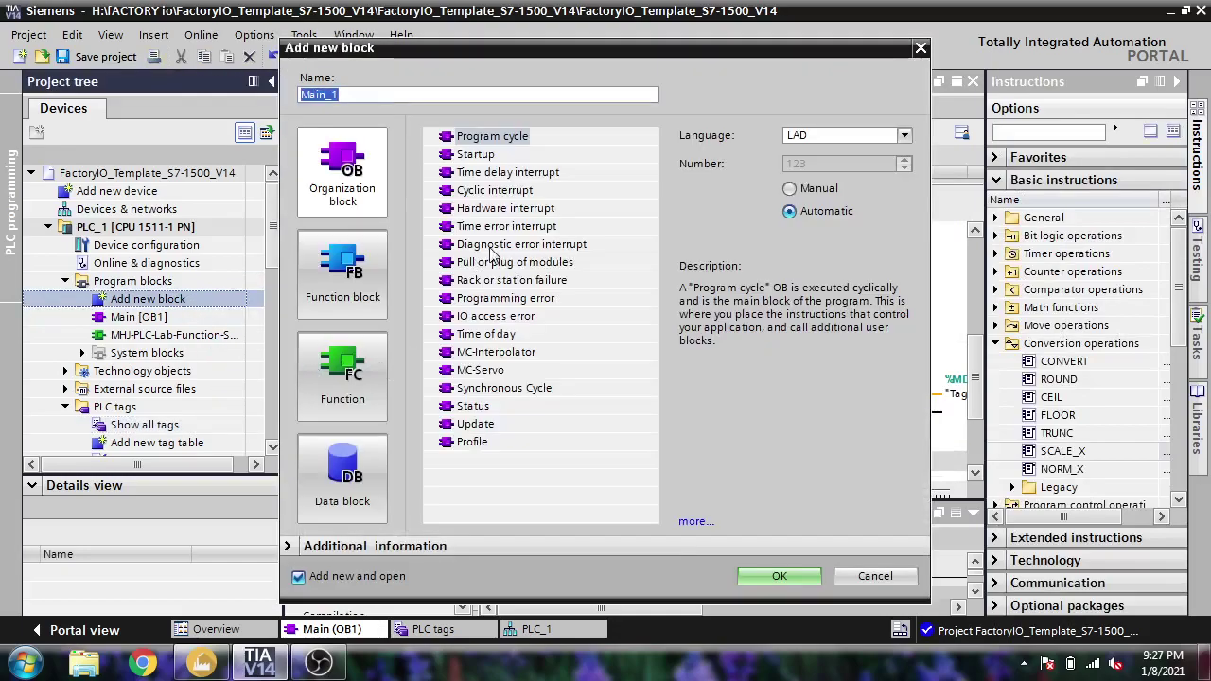
left_click(496, 190)
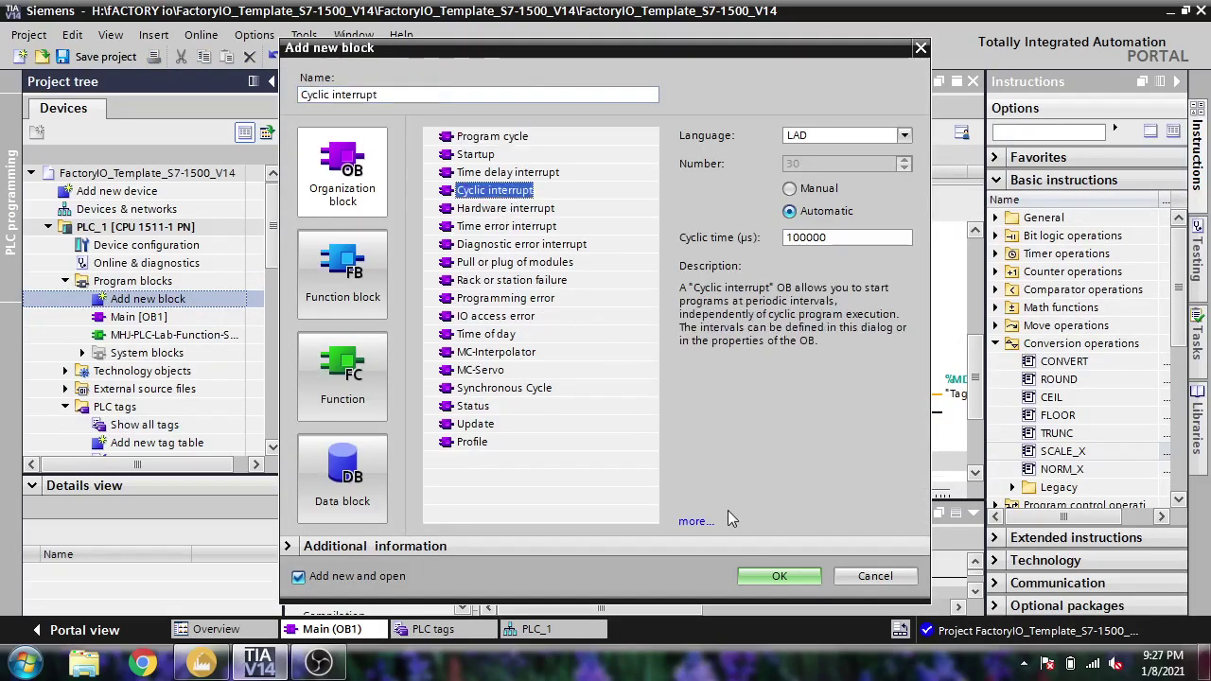
left_click(748, 571)
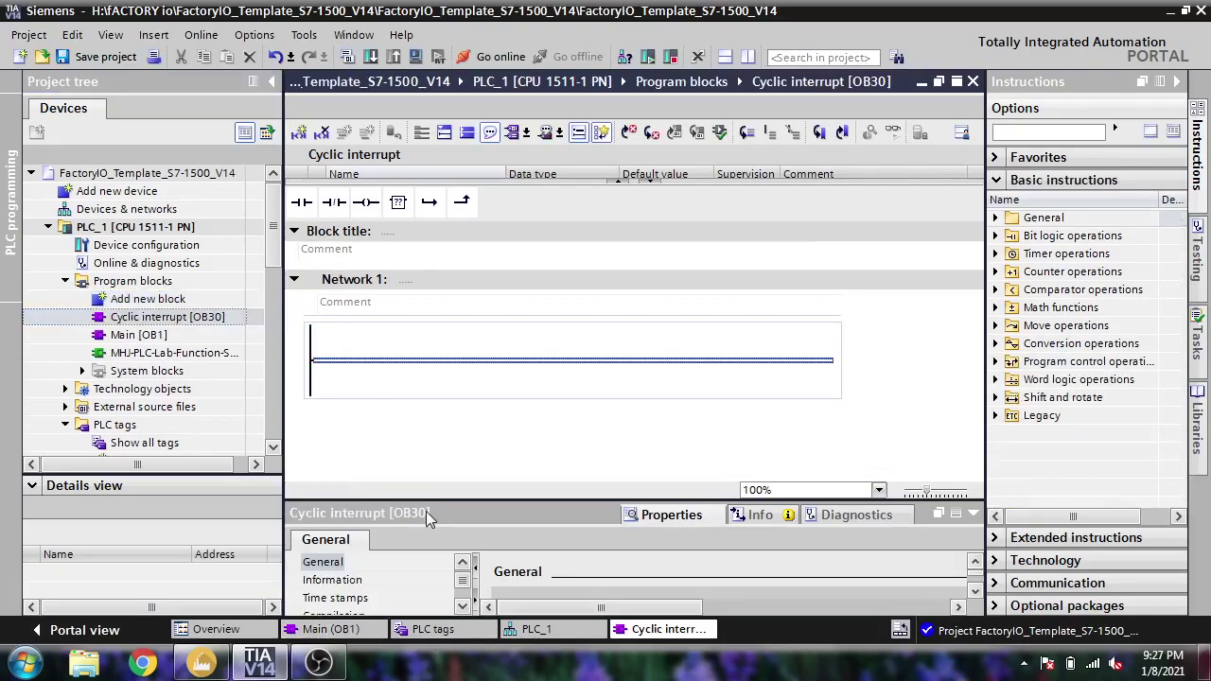
Insert a Compact PID PID_Temp instruction in Network 1 of the cyclic interrupt, with single-instance data block PID_Temp_1.
left_click(996, 182)
left_click(996, 226)
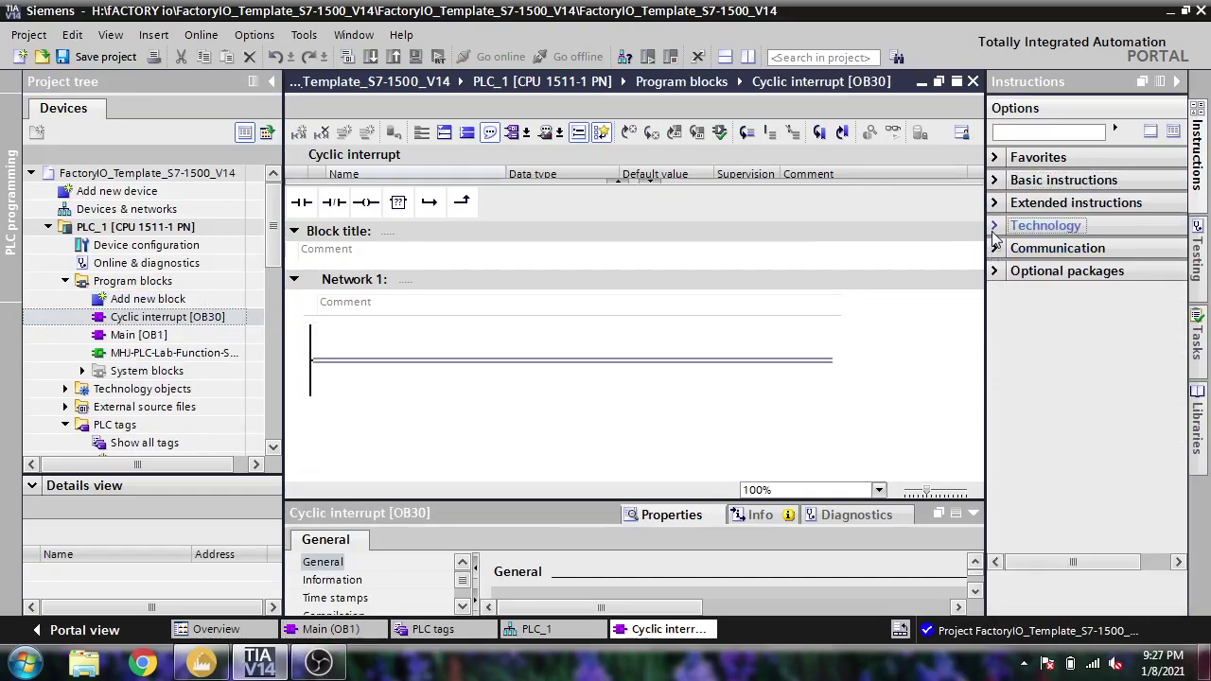
left_click(996, 281)
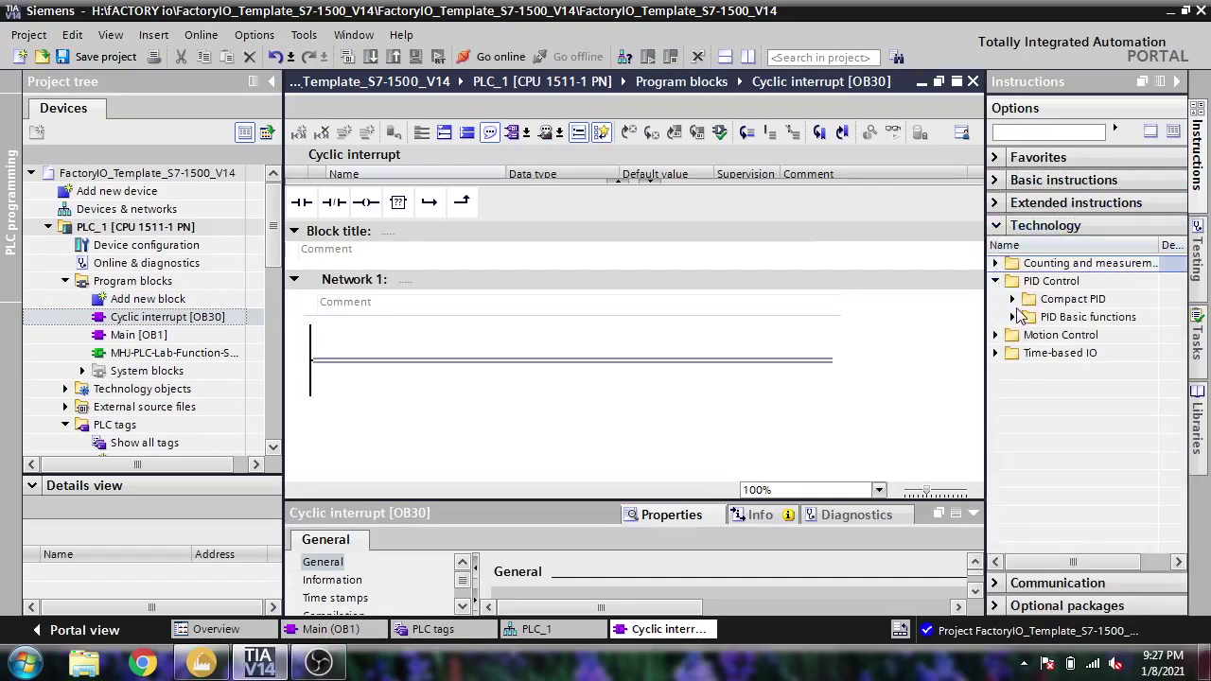
left_click(1013, 299)
mouse_move(1050, 352)
left_mouse_down()
mouse_move(820, 346)
mouse_move(595, 387)
mouse_move(561, 369)
left_mouse_up()
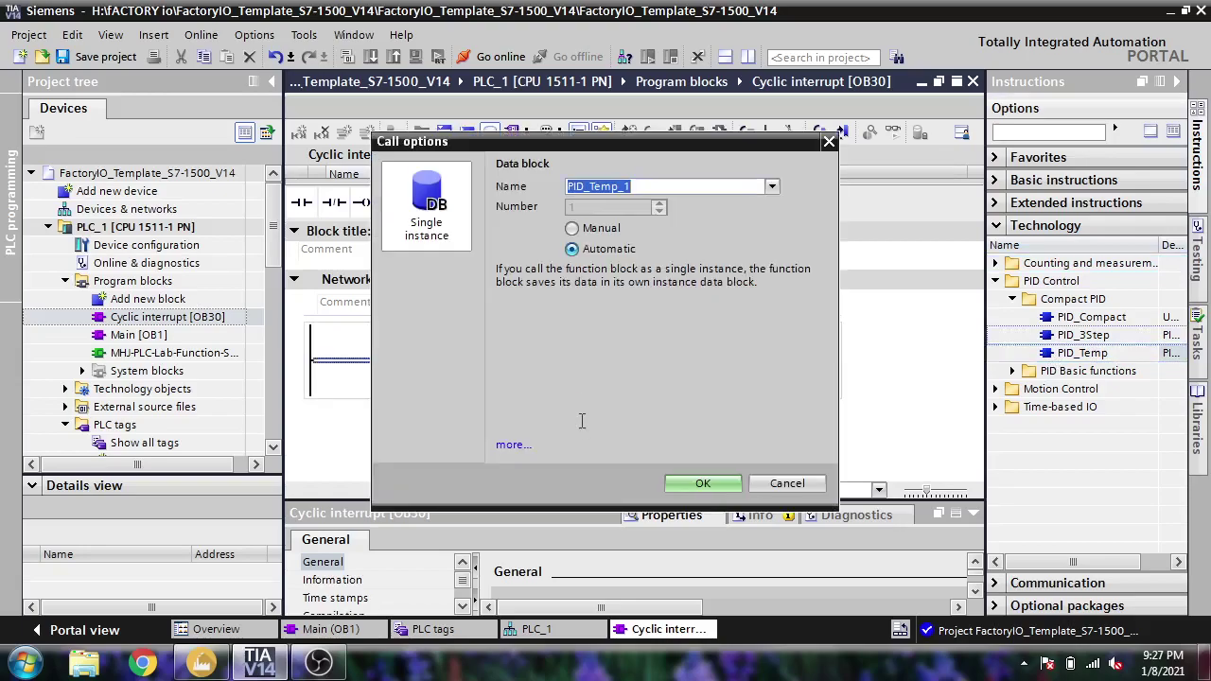
left_click(700, 485)
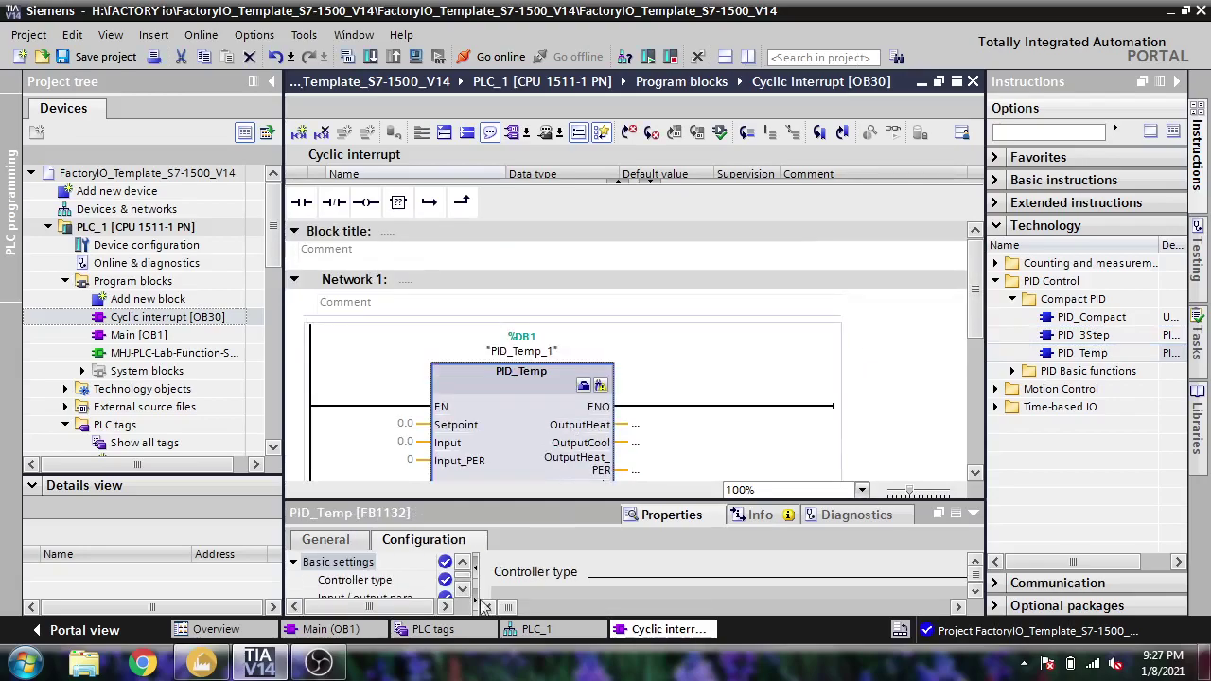
Check the SCALE_X output tag in Main [OB1] and assign MD4 to the PID_Temp block's Input.
left_click(369, 632)
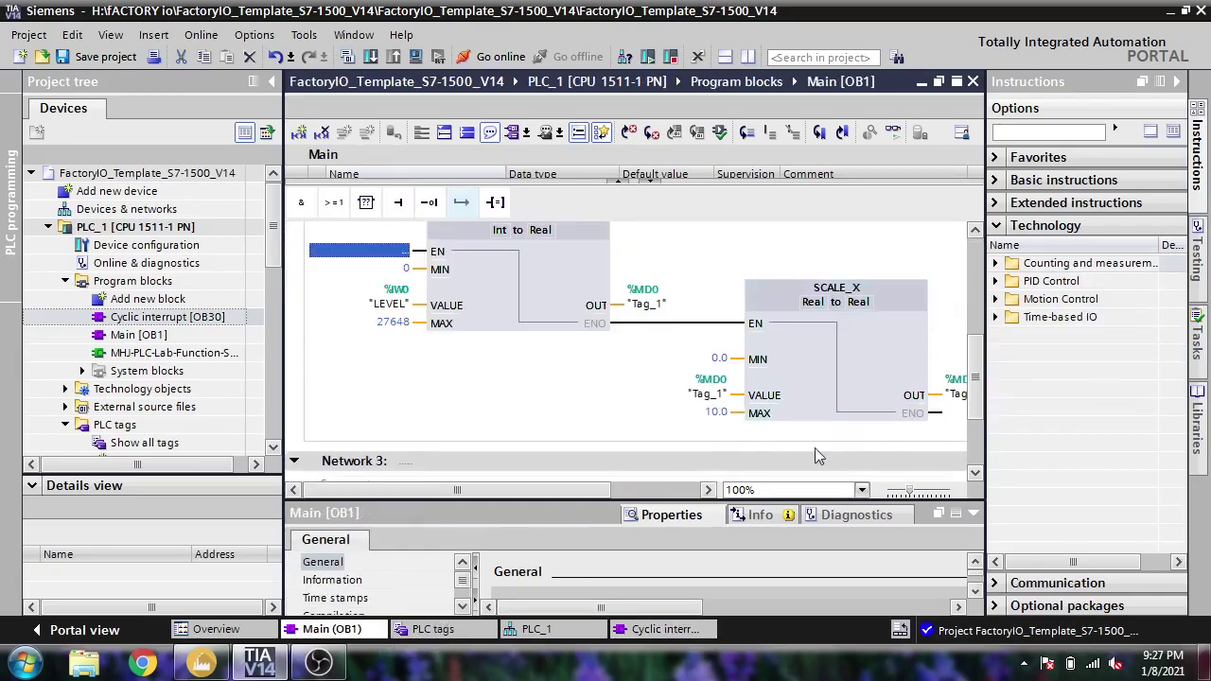
left_click_drag(591, 492, 679, 478)
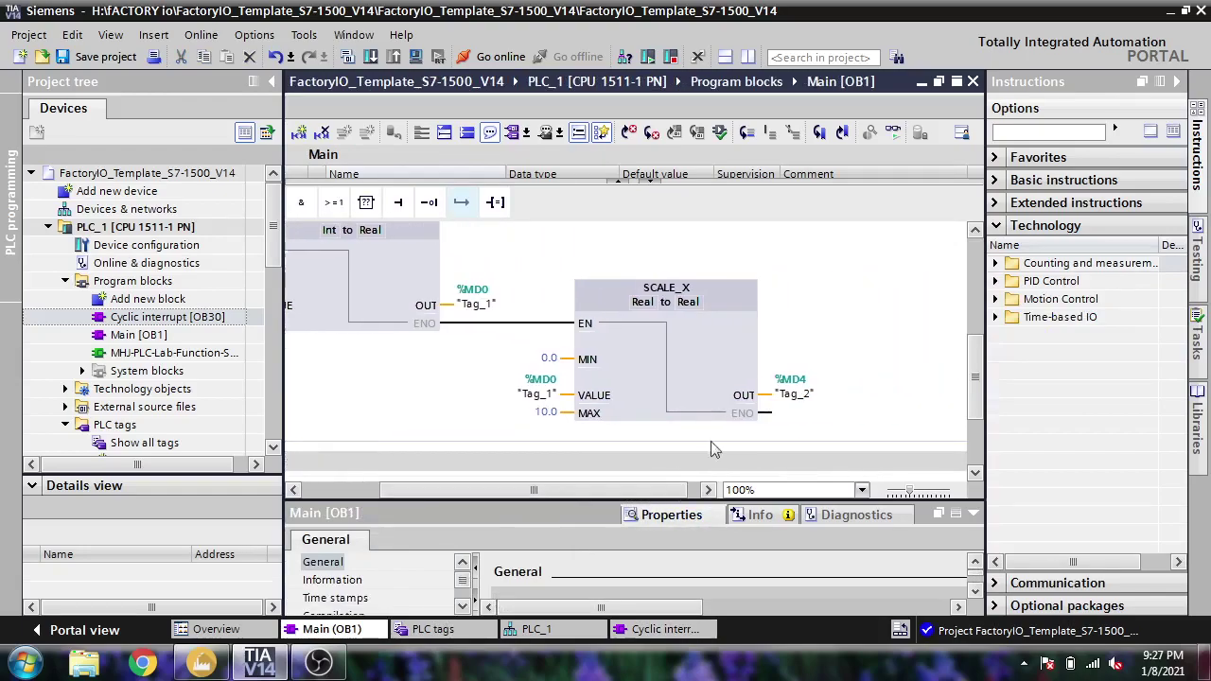
double_click(812, 394)
key("Return")
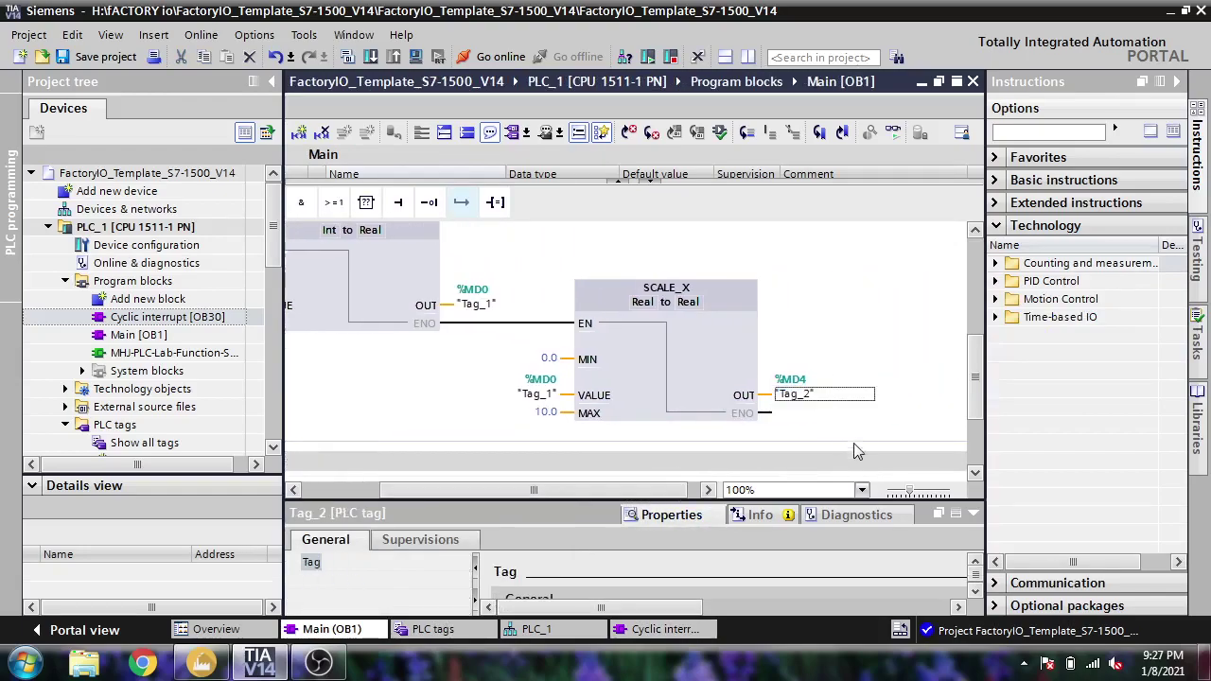
left_click(634, 632)
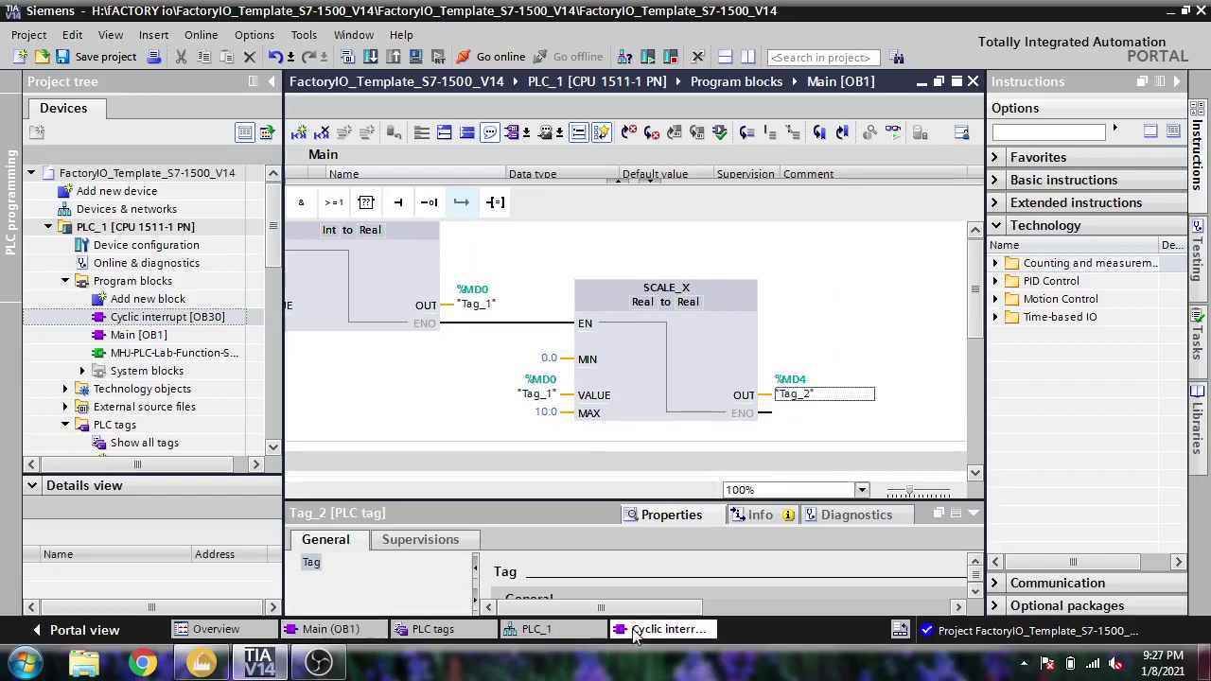
left_click(405, 442)
left_click(405, 442)
type("md4")
key("Return")
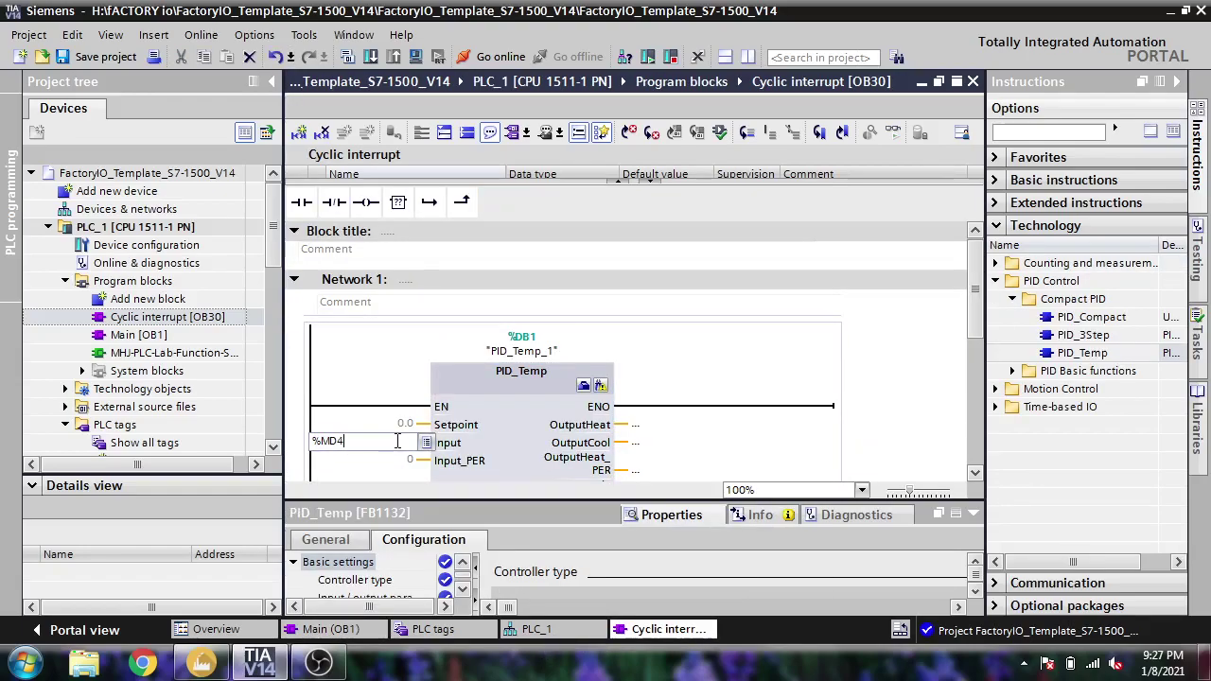
Assign MD8 to the PID_Temp block's Setpoint and check its tag in the PLC tag table.
double_click(408, 417)
type("md8")
key("Return")
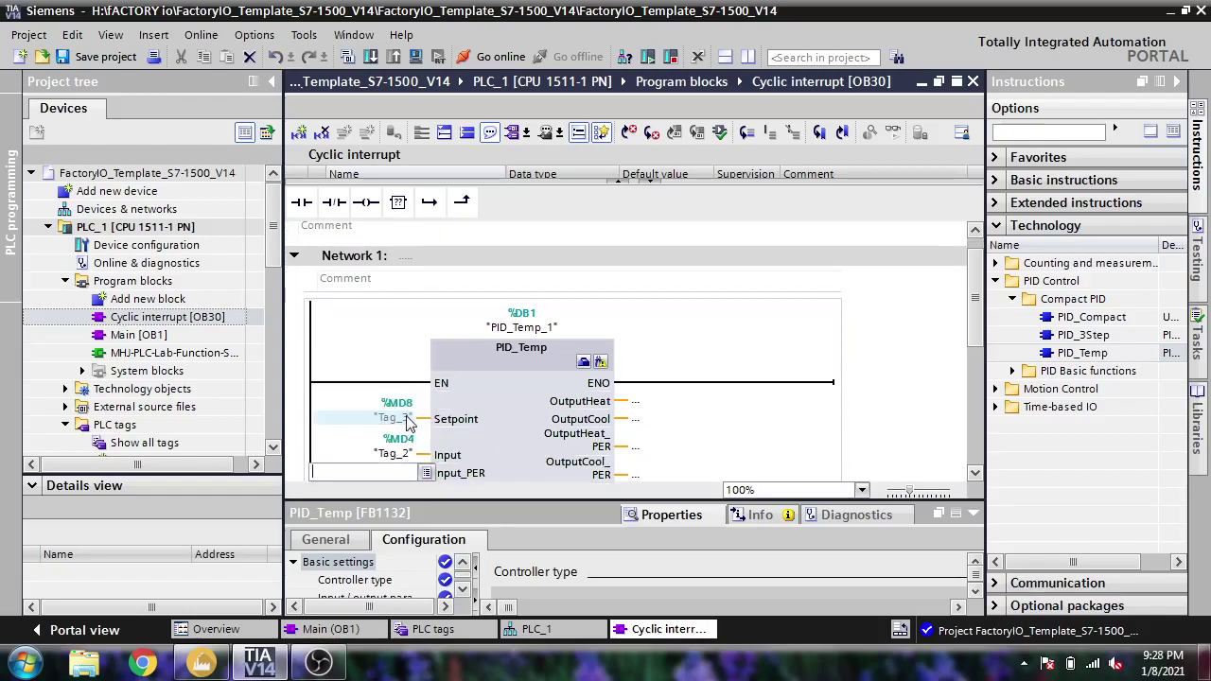
left_click_drag(975, 284, 981, 317)
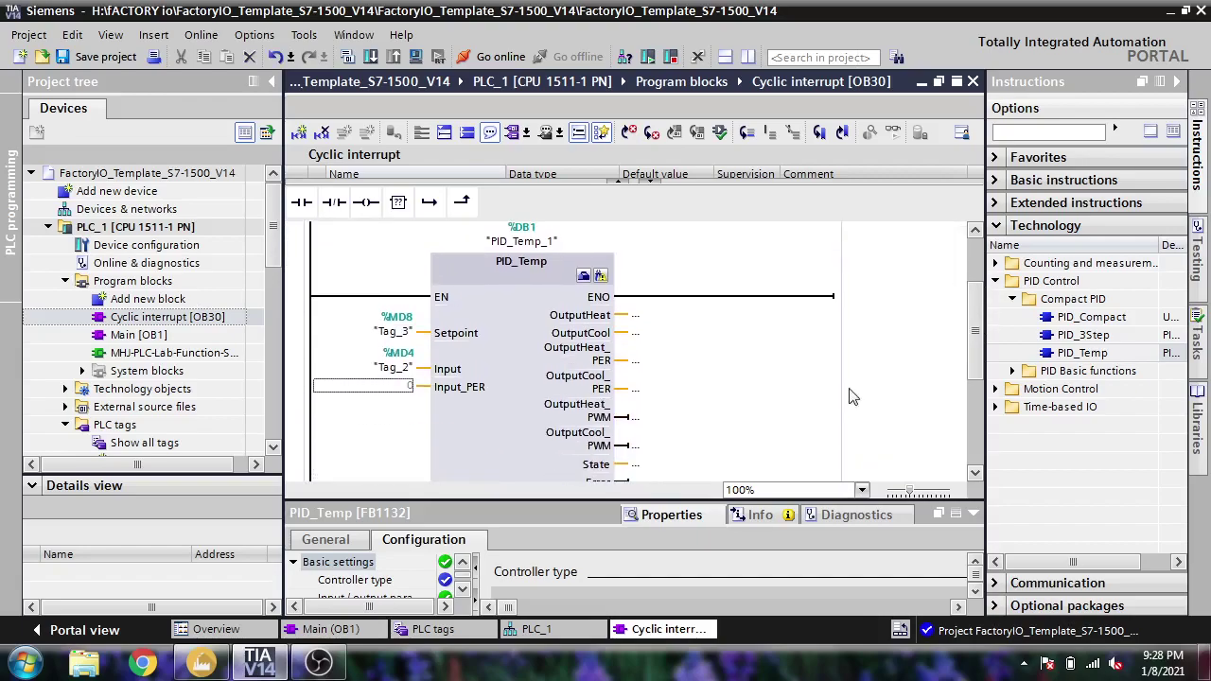
left_click(433, 630)
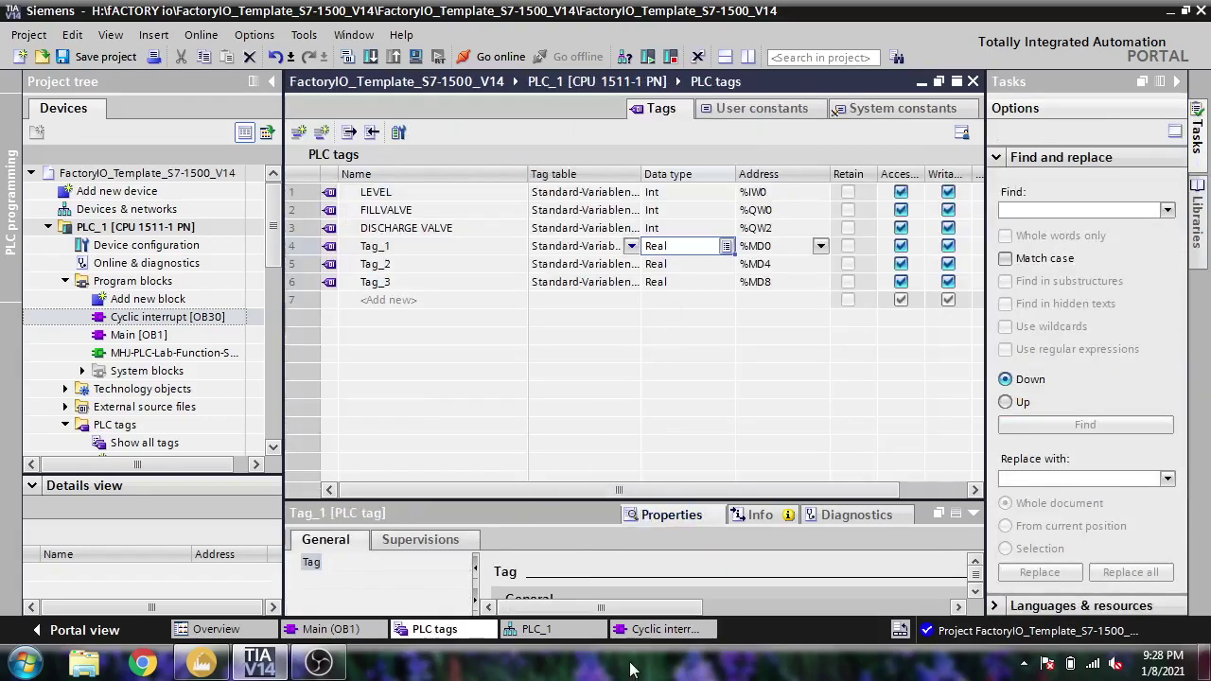
Assign the FILLVALVE tag to the OutputHeat_PER output of the PID_Temp block in the cyclic interrupt.
left_click(649, 630)
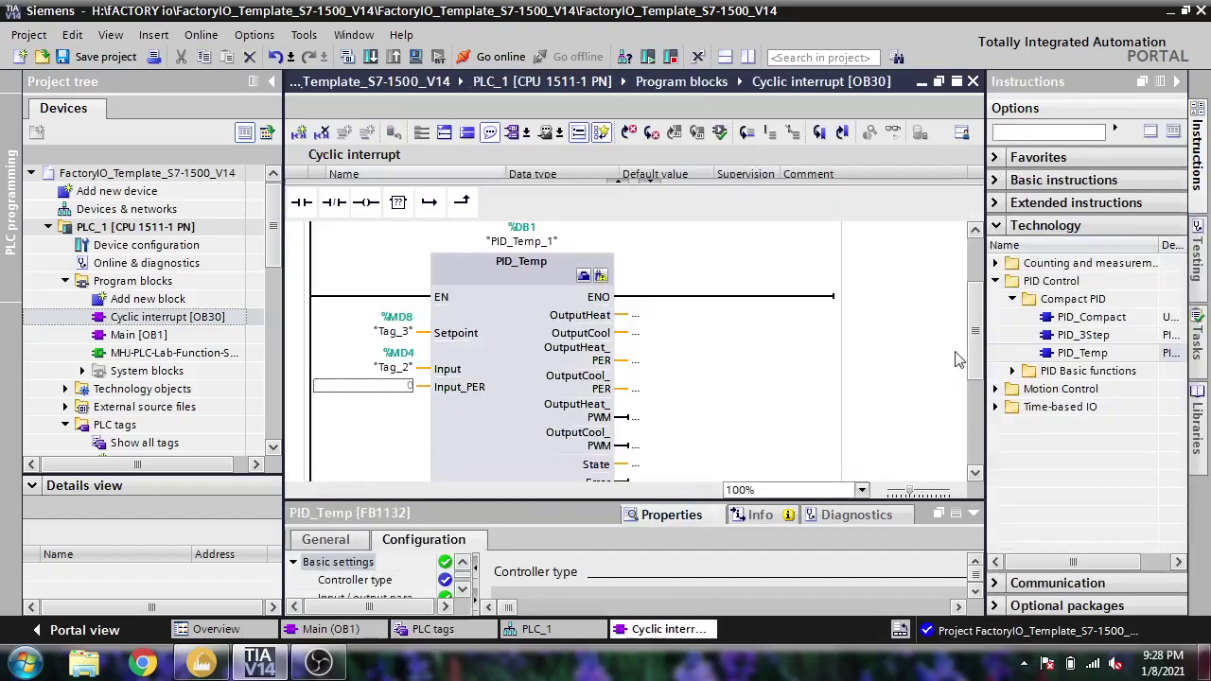
left_click_drag(971, 339, 981, 369)
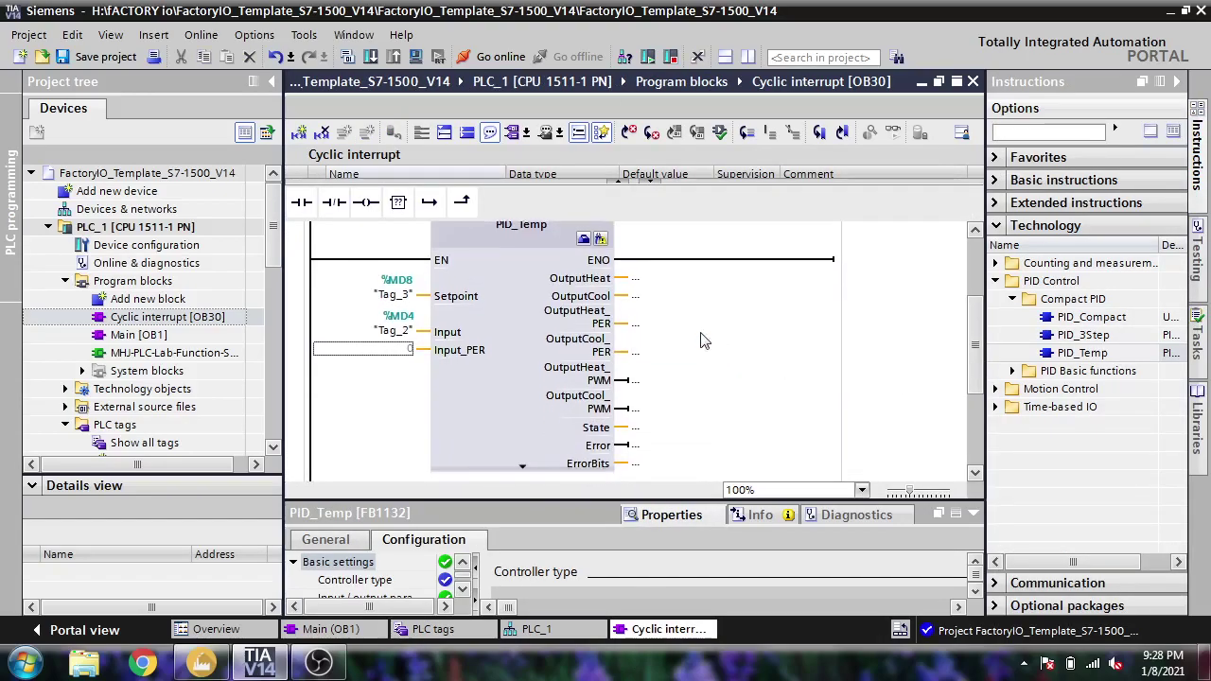
left_click(662, 326)
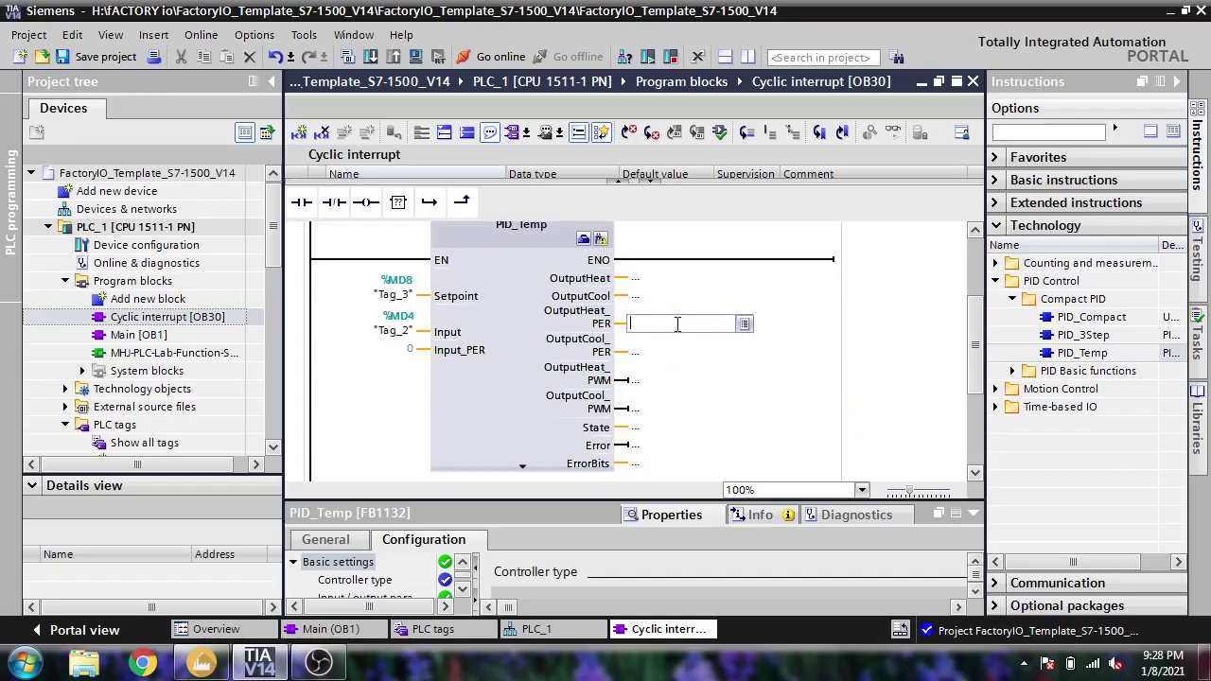
left_click(744, 324)
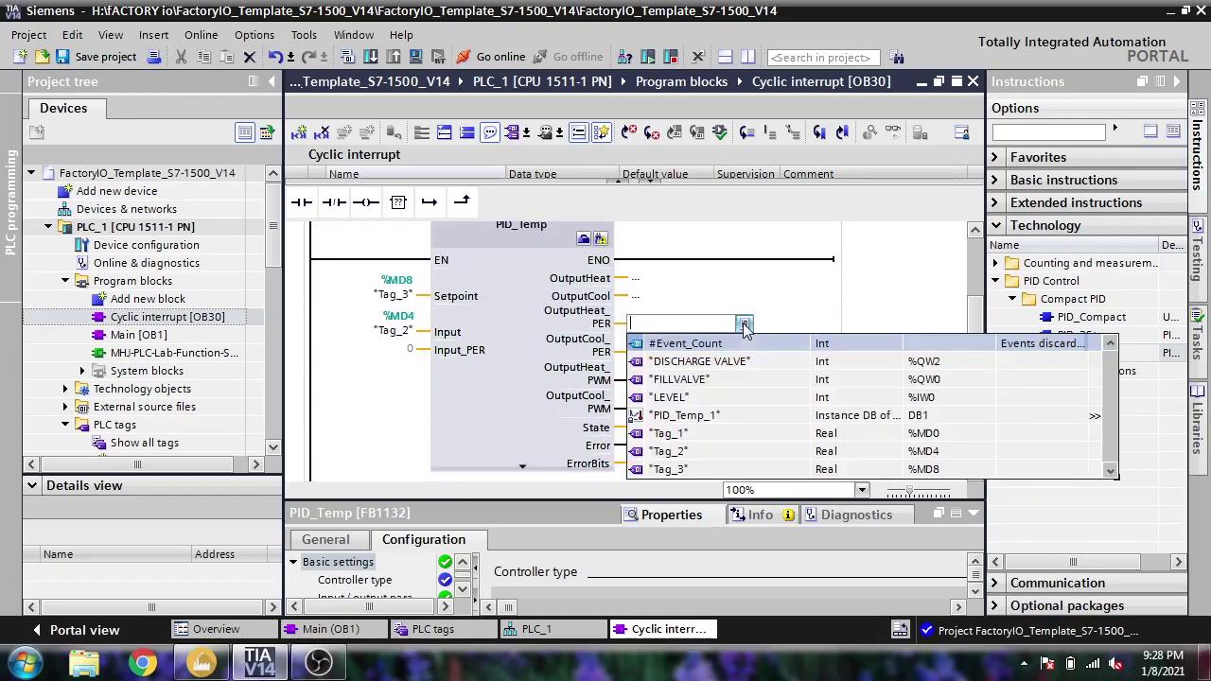
left_click(719, 379)
key("Return")
Assign the DISCHARGE VALVE tag to the PID_Temp block's OutputCool_PER output.
left_click(679, 359)
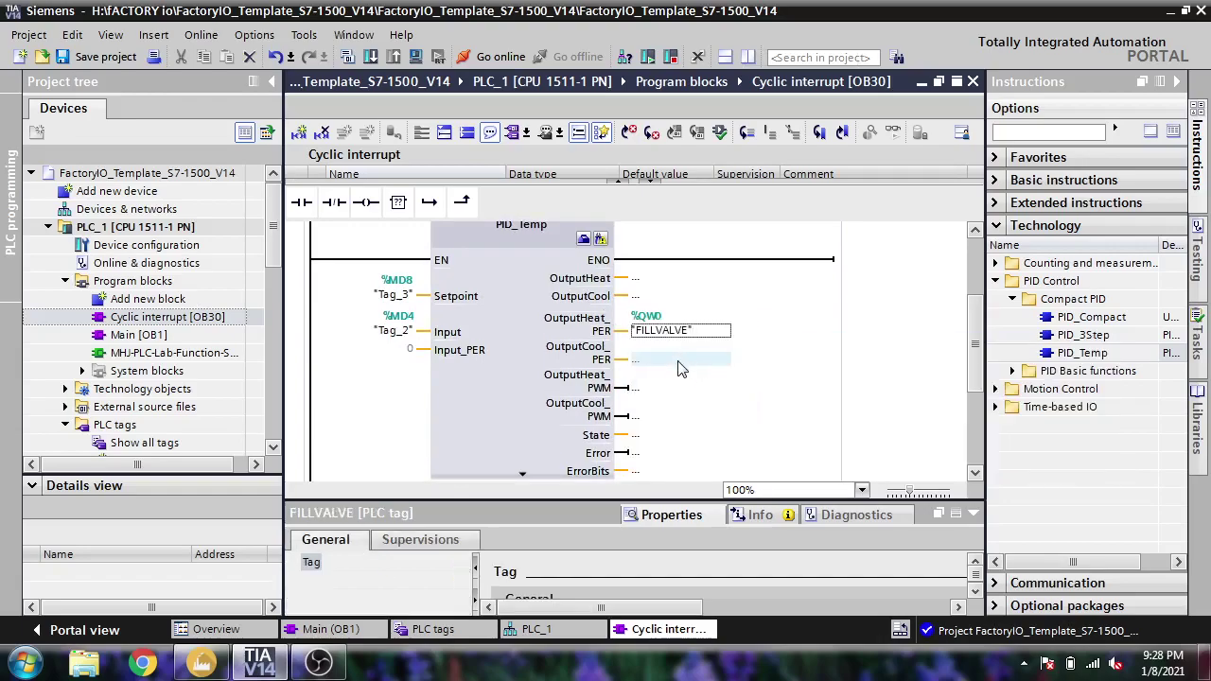
left_click(727, 369)
left_click(744, 360)
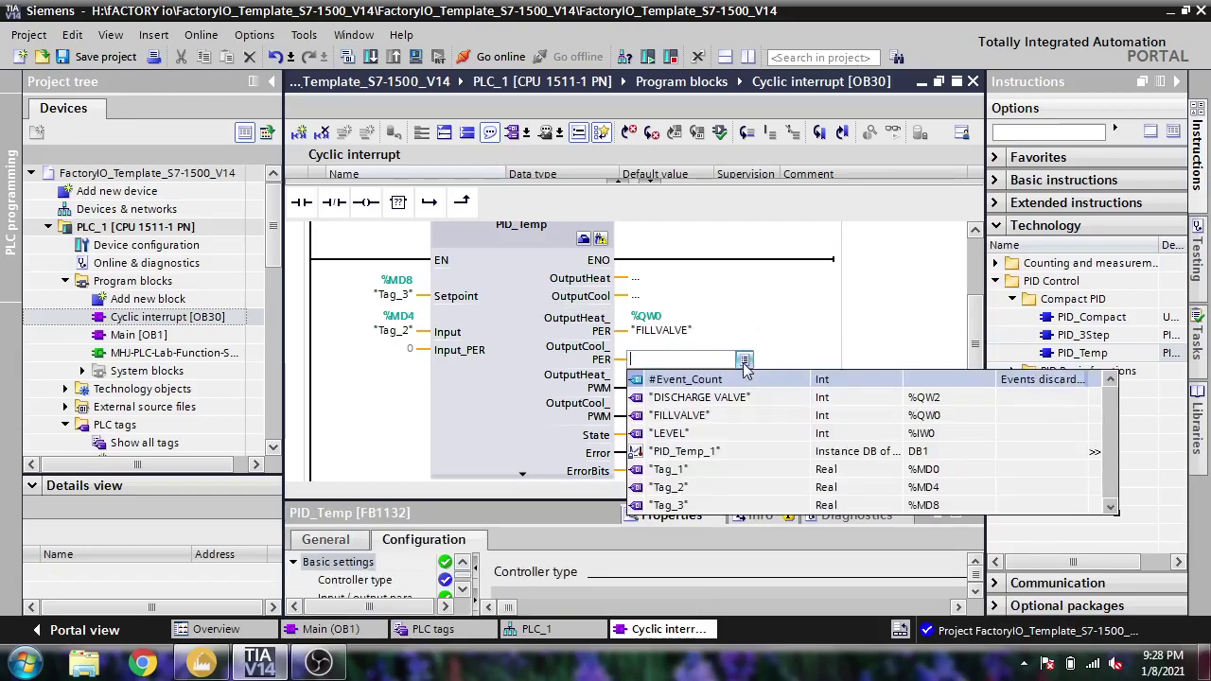
left_click(743, 399)
key("Return")
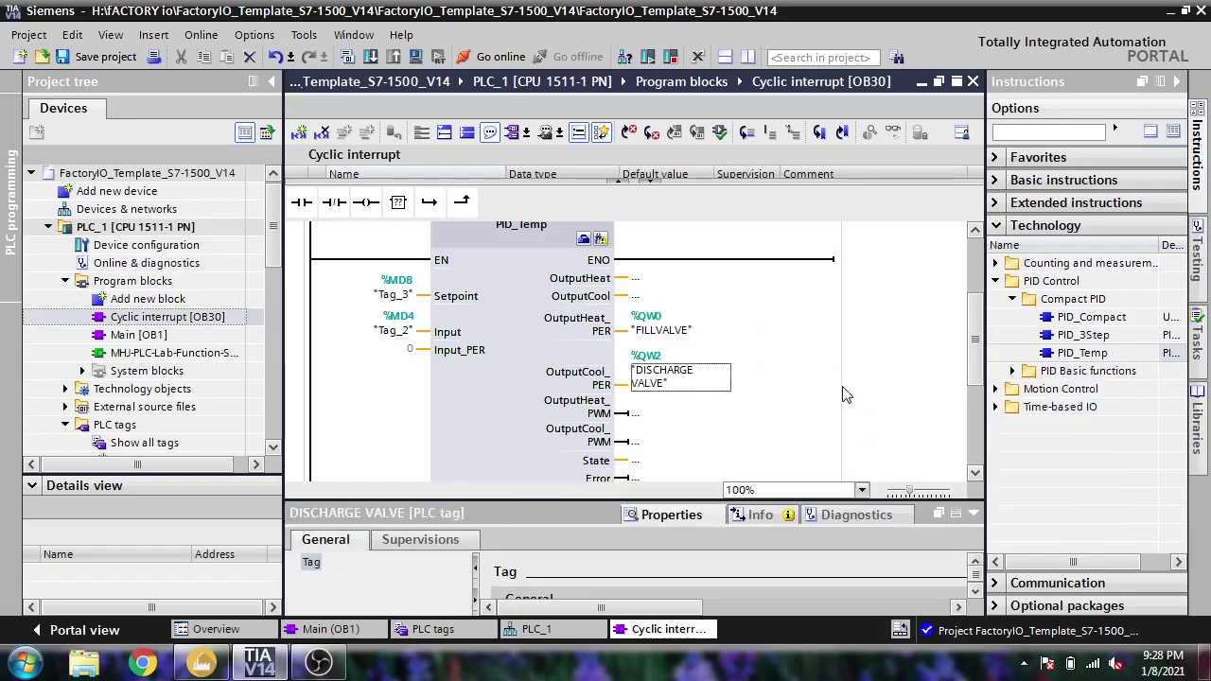
Open the PID_Temp_1 configuration and set the controller type to General.
scroll(980, 352, "up", 2)
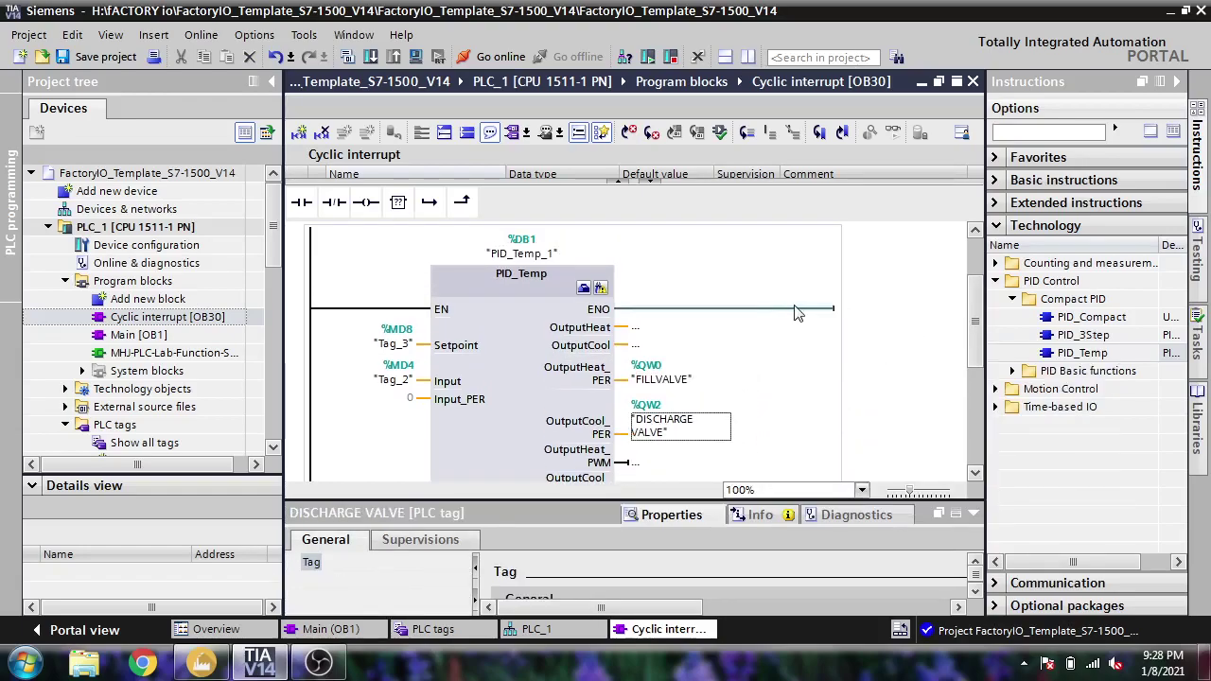
left_click(584, 285)
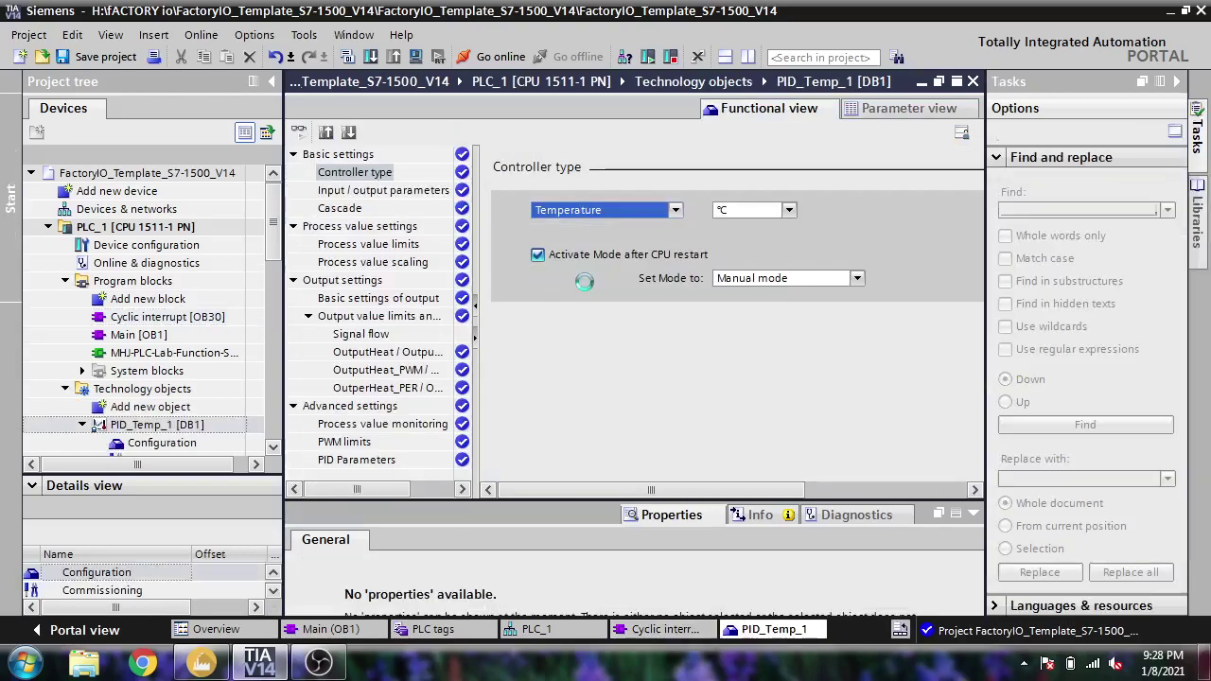
left_click(663, 210)
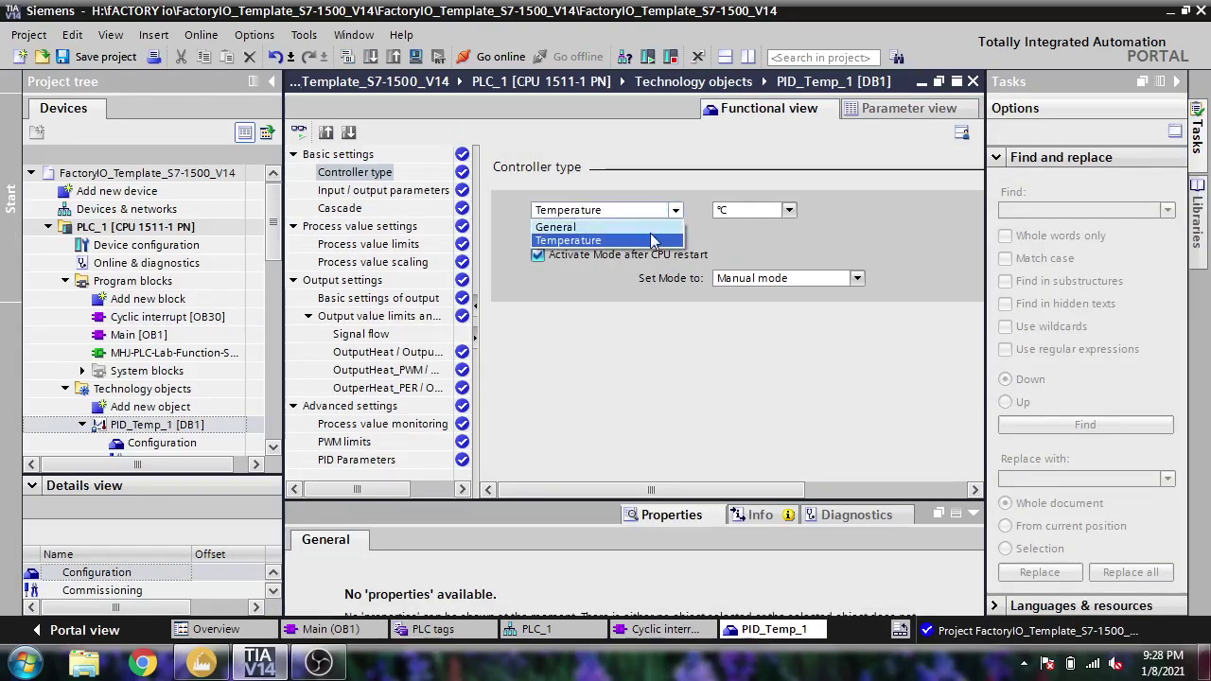
left_click(616, 227)
Configure the controller's parameters with Input as input, OutputHeat_PER (analog), cooling activated and OutputCool_PER (analog).
left_click(384, 190)
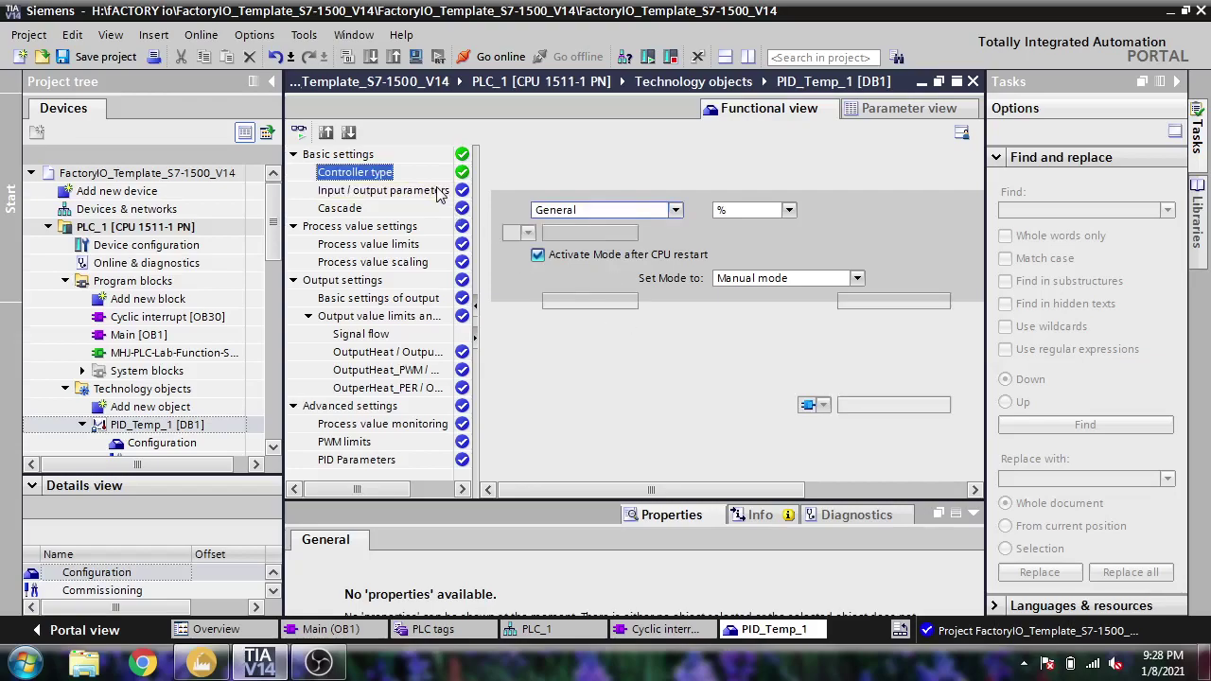
left_click(629, 277)
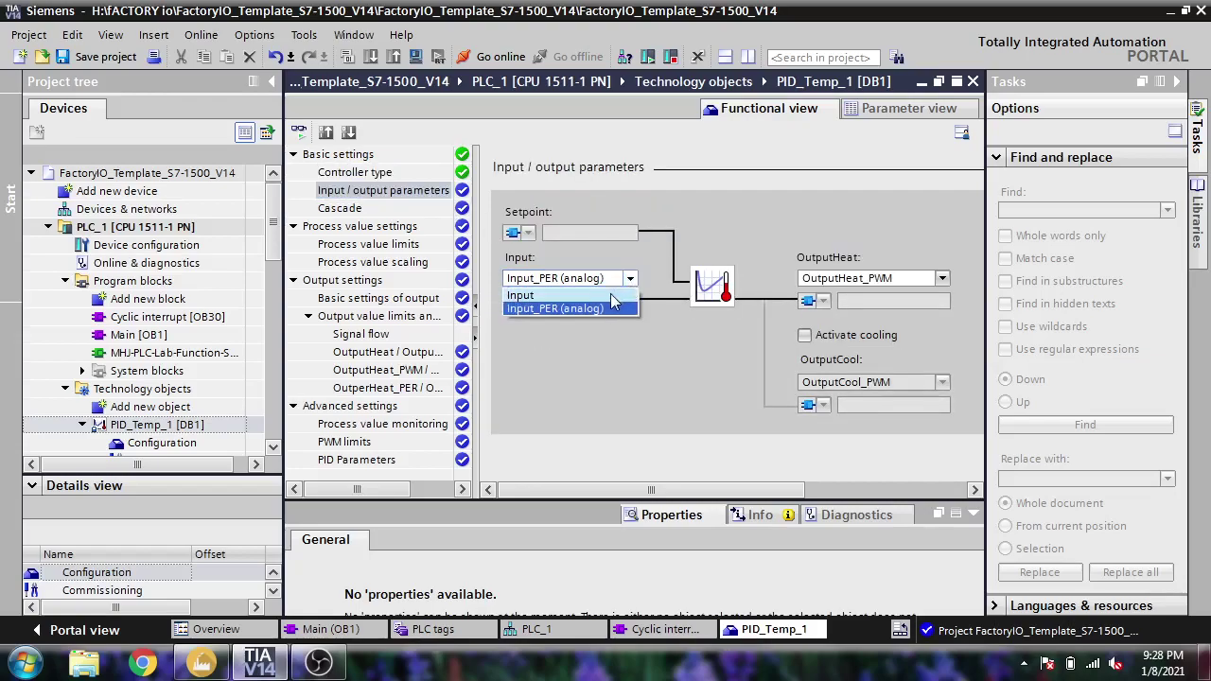
left_click(530, 291)
left_click(942, 278)
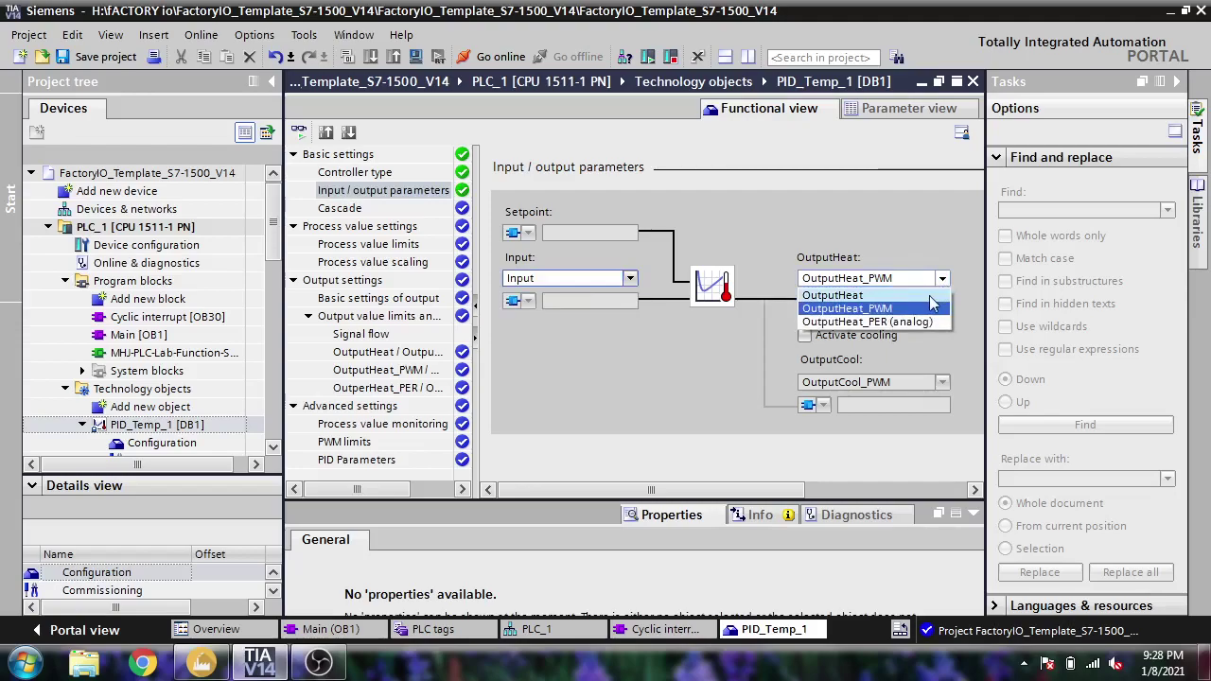
left_click(923, 322)
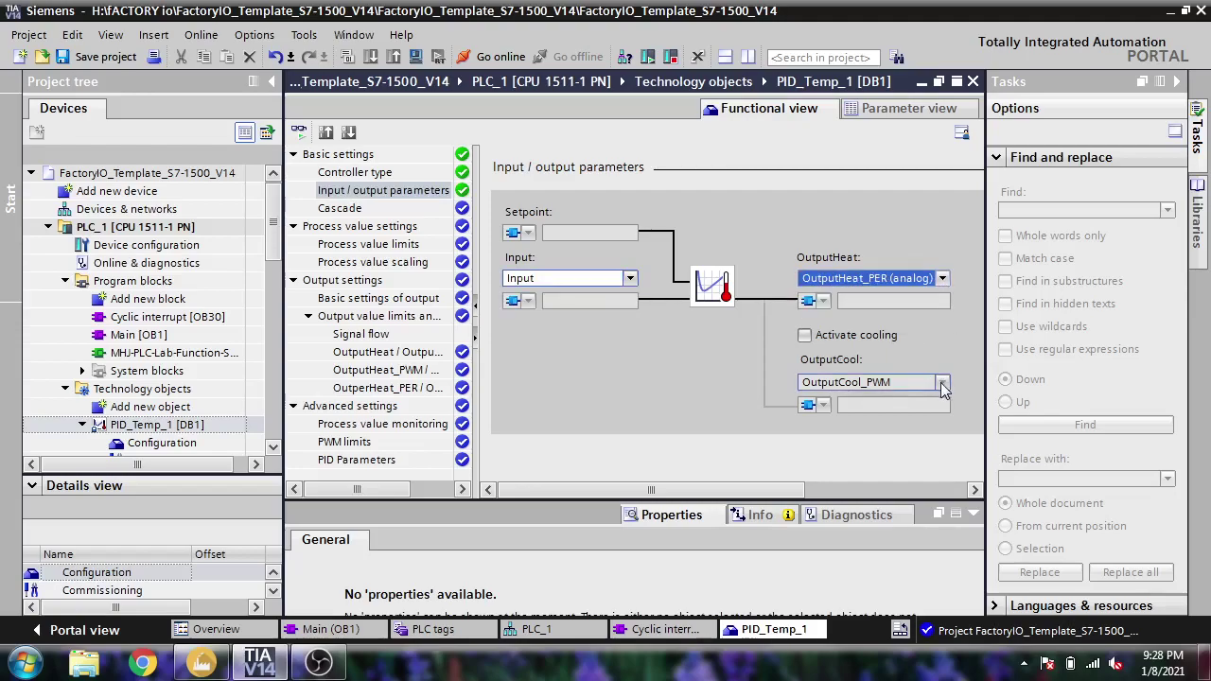
left_click(923, 383)
left_click(868, 342)
left_click(942, 382)
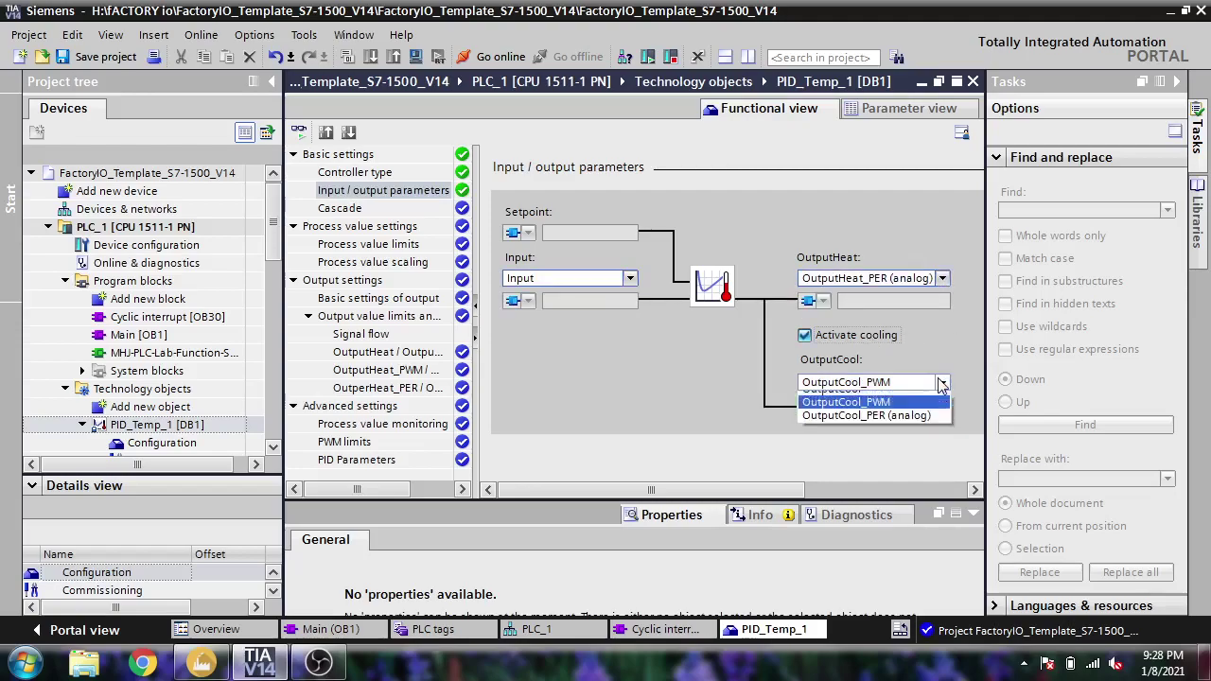
left_click(877, 425)
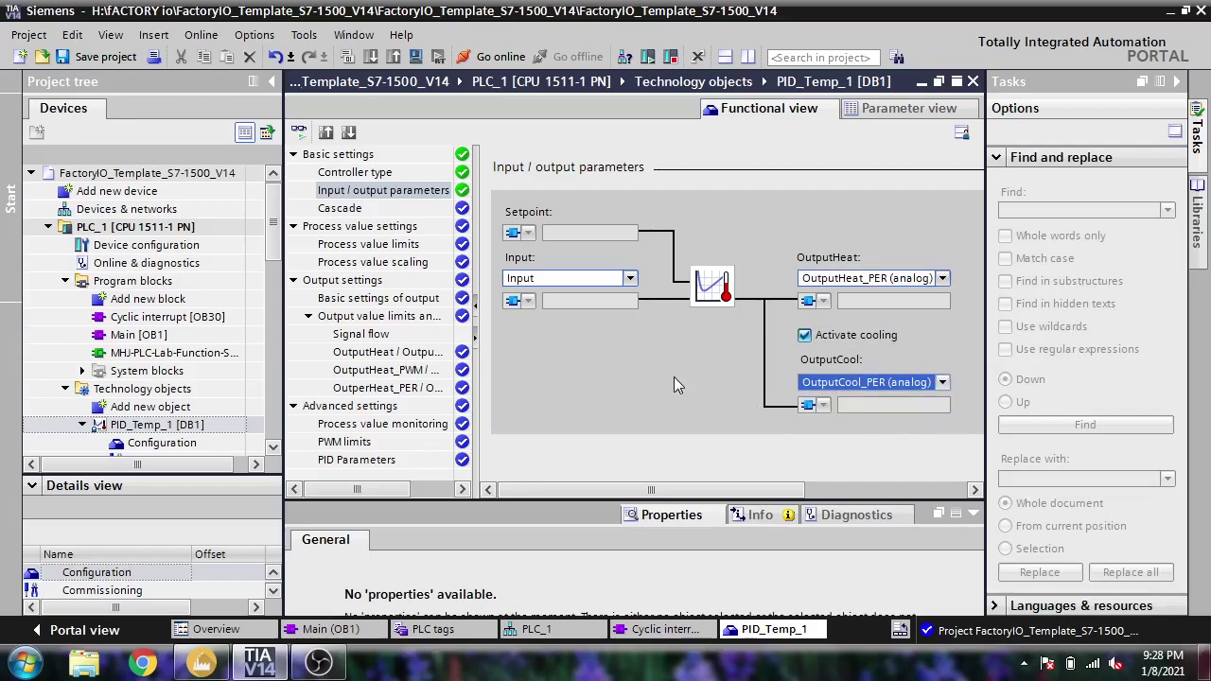
Set the process value high limit to 10.0 % and review the process value scaling and the OutputHeat_PER / OutputCool_PER scaling.
left_click(427, 228)
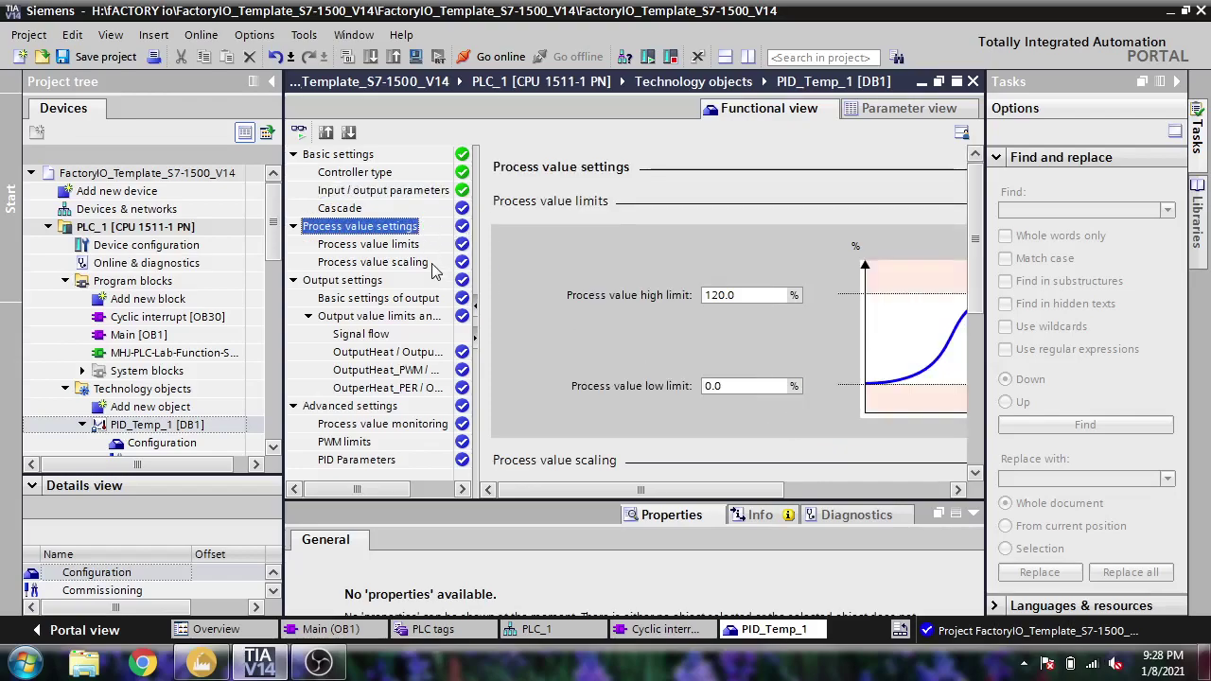
left_click(427, 263)
left_click(424, 244)
left_click(717, 296)
key("BackSpace")
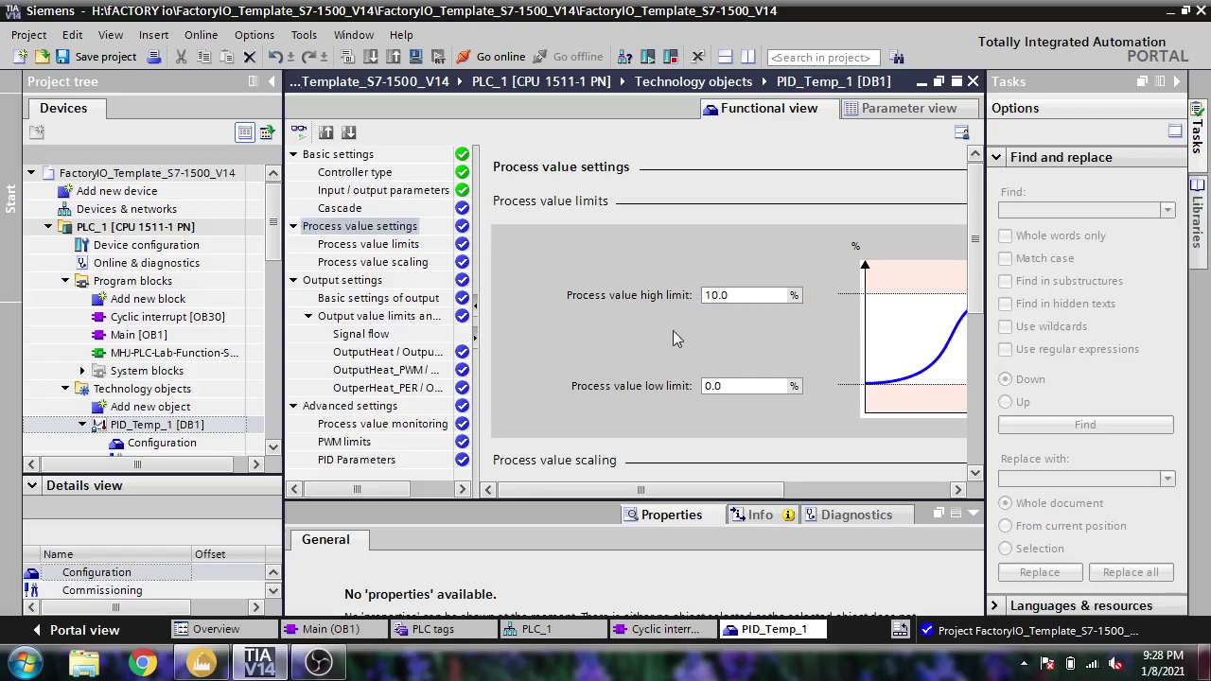
left_click(449, 248)
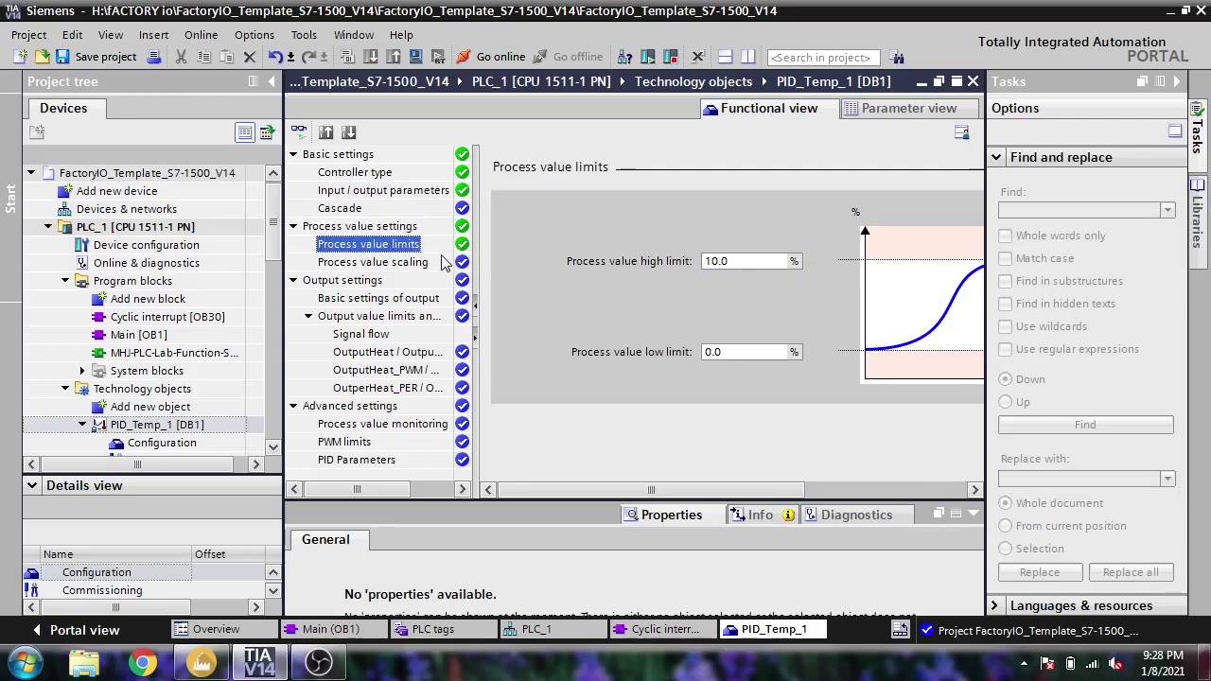
left_click(441, 264)
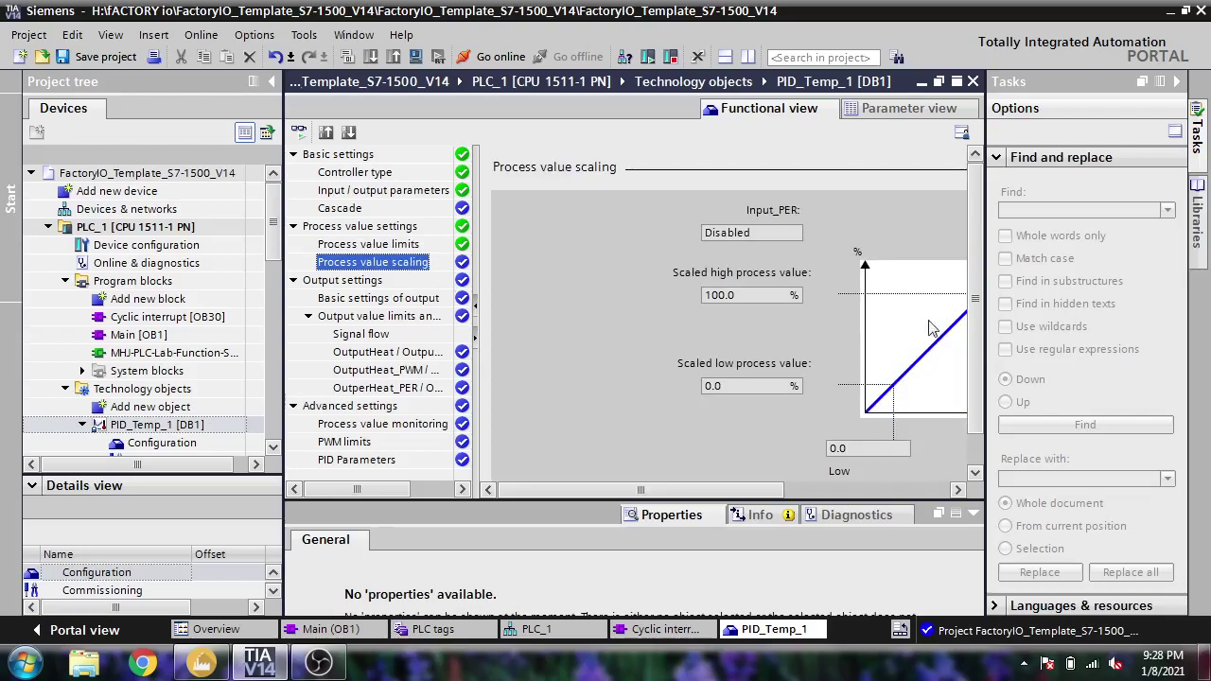
scroll(959, 324, "down", 1)
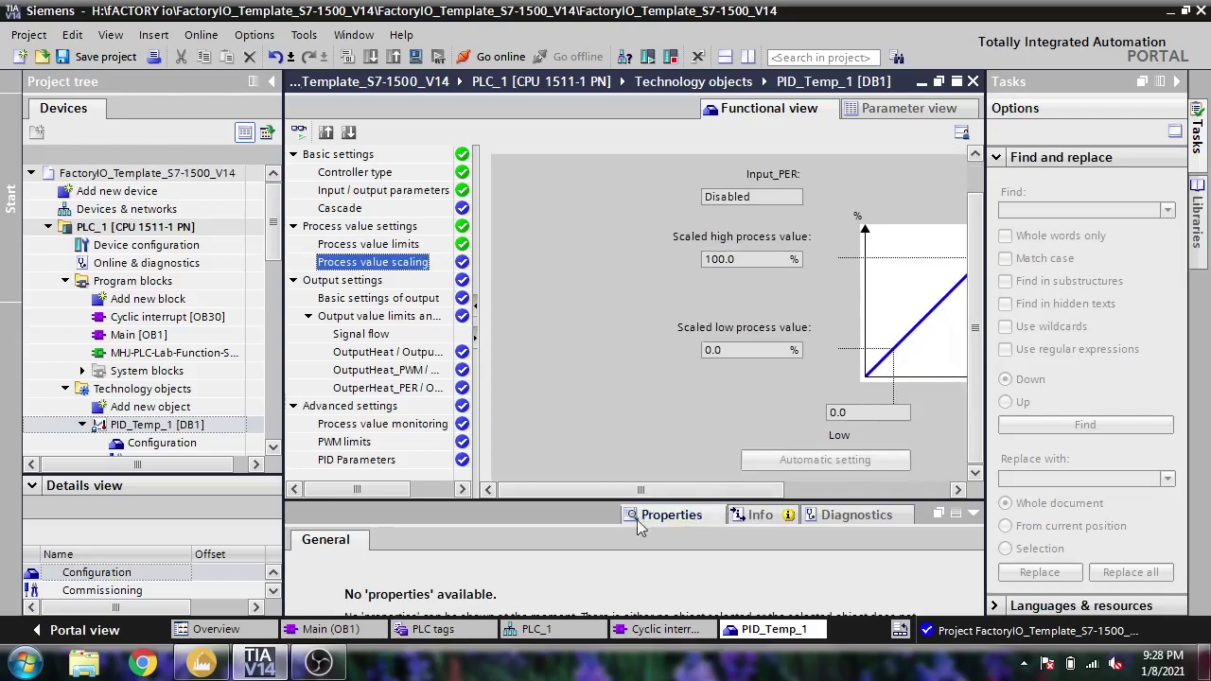
left_click(431, 389)
left_click_drag(599, 488, 560, 497)
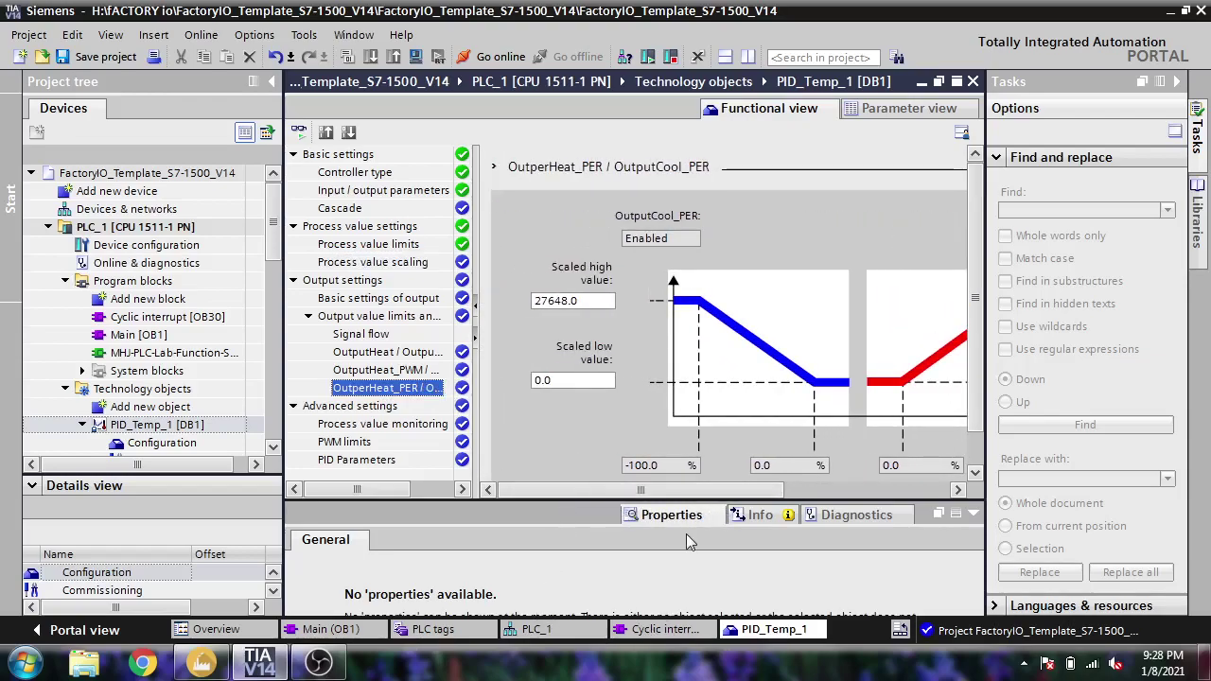
left_click(973, 82)
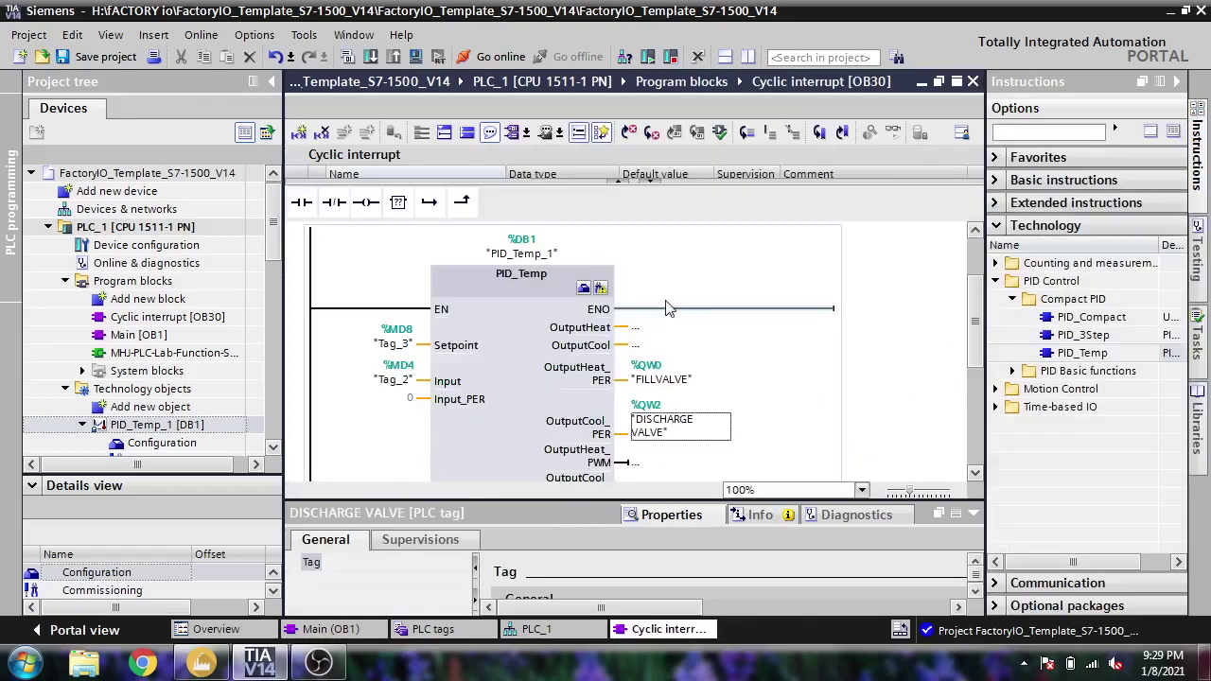
Compile the Cyclic interrupt [OB30] and Main [OB1] blocks.
left_click(347, 57)
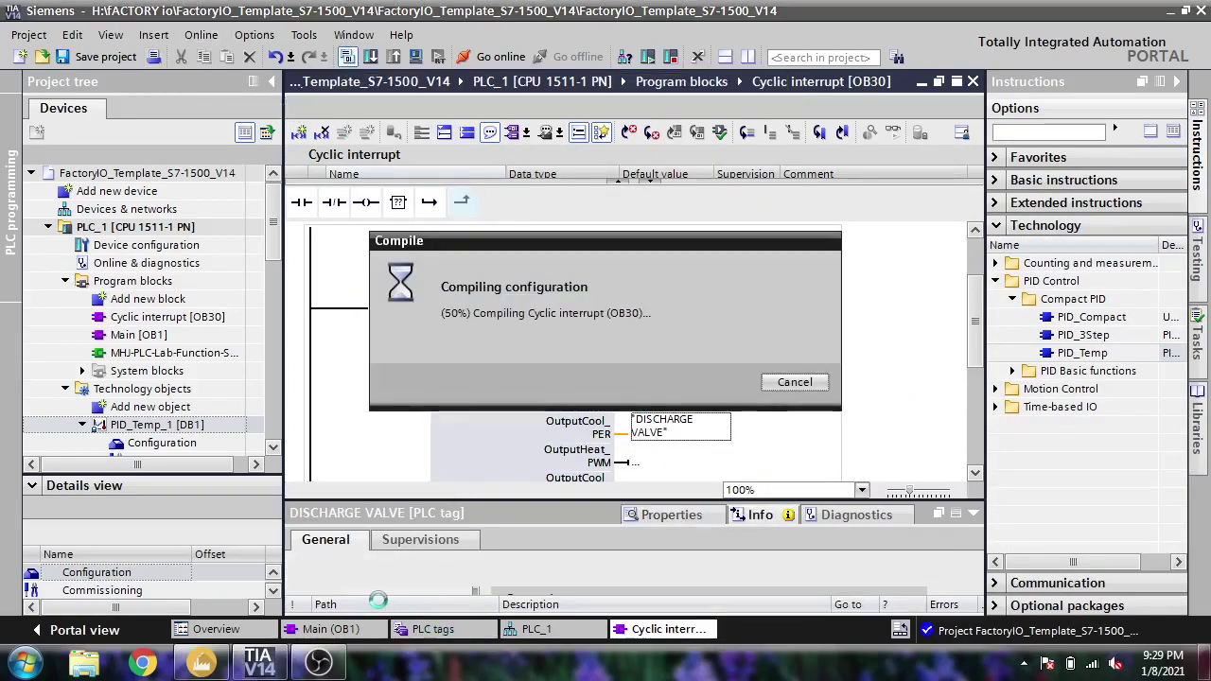
left_click(333, 629)
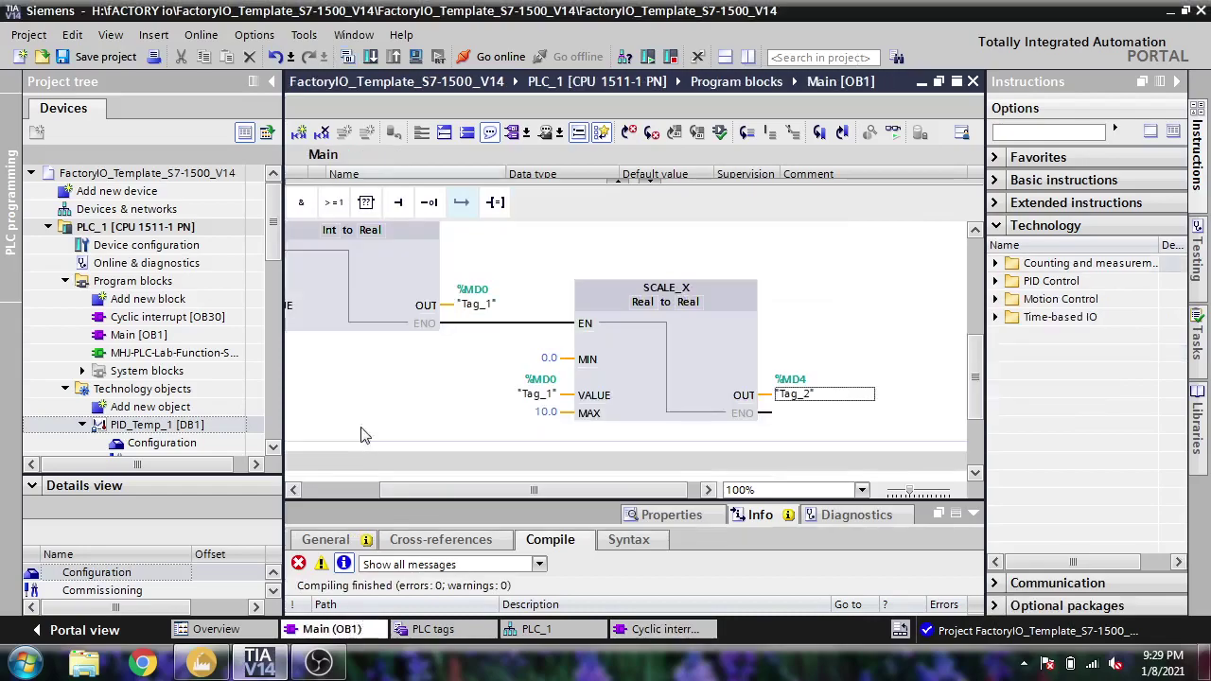
left_click(347, 57)
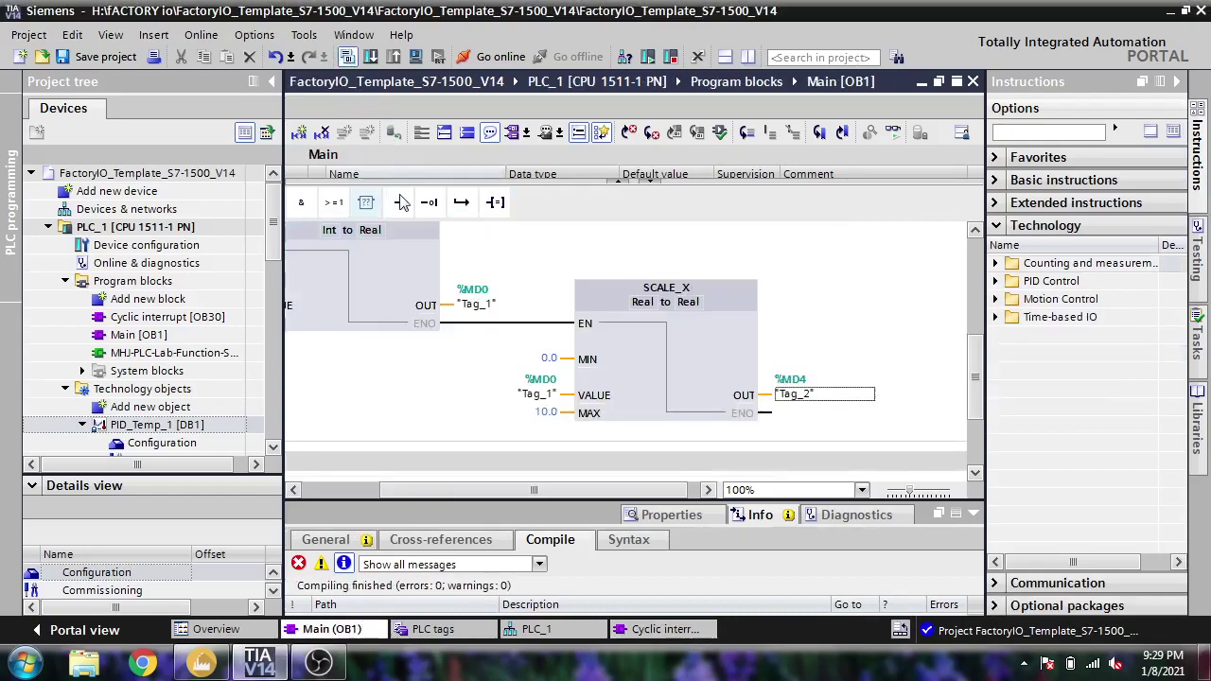
Start the PLC simulation and load the program into the simulated PLC_1, with Start all selected for the modules.
left_click(415, 57)
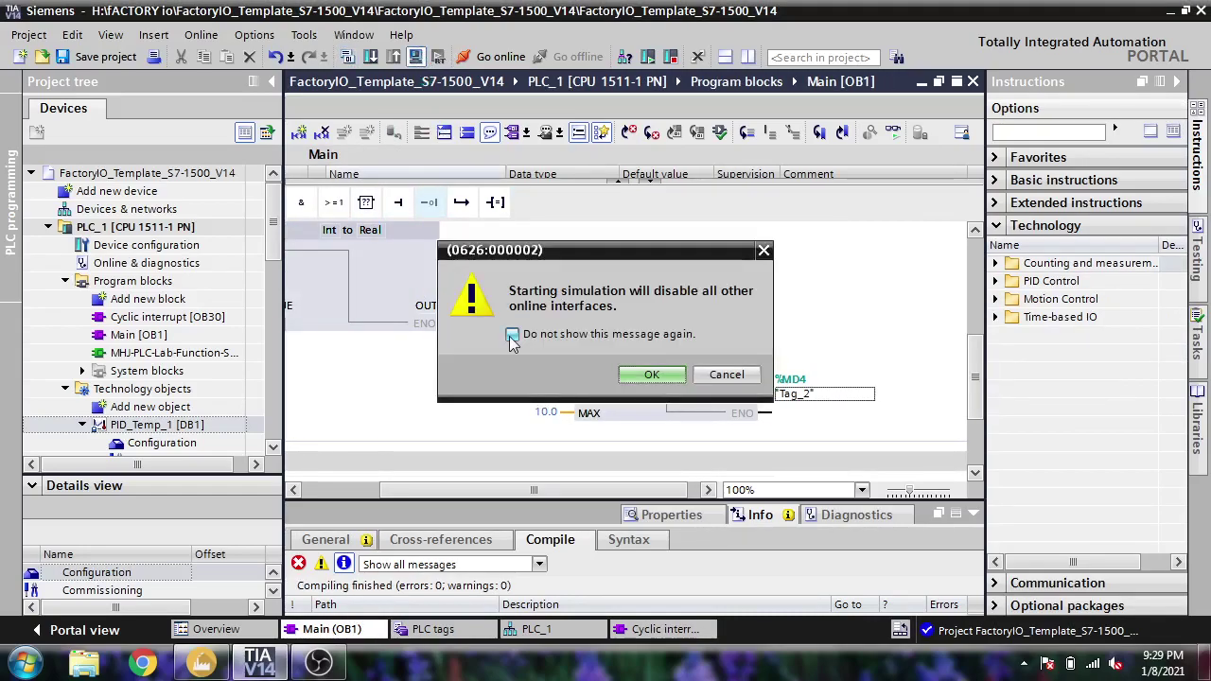
left_click(645, 372)
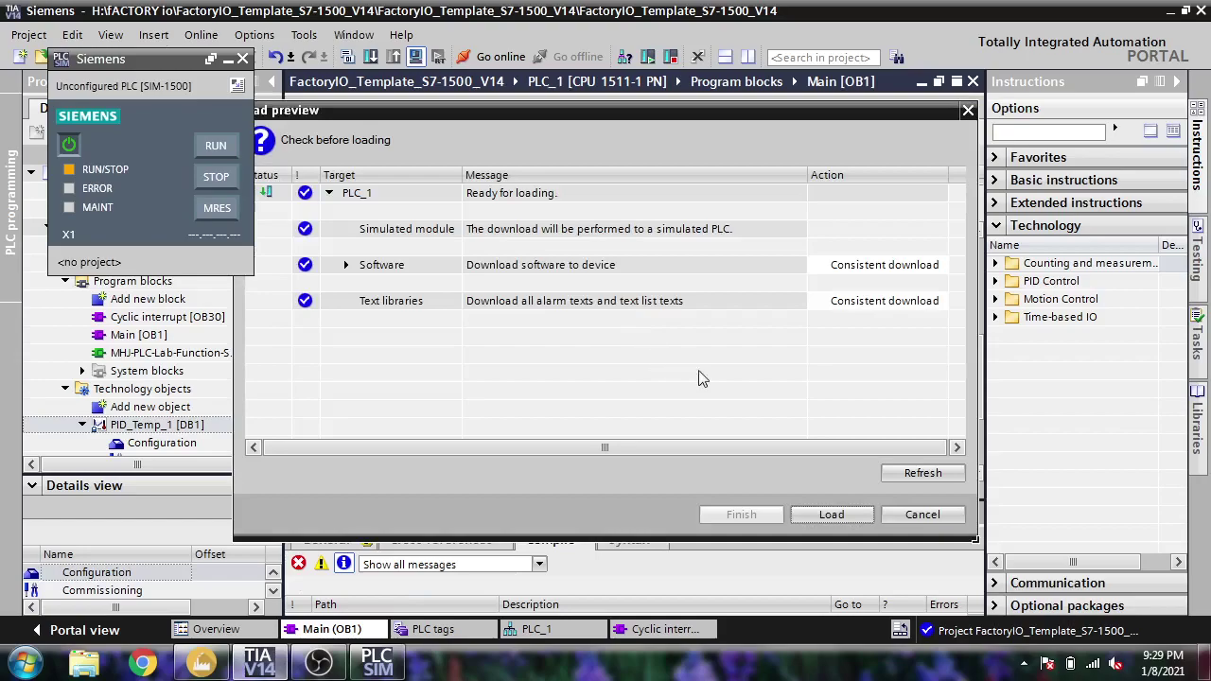
left_click(811, 513)
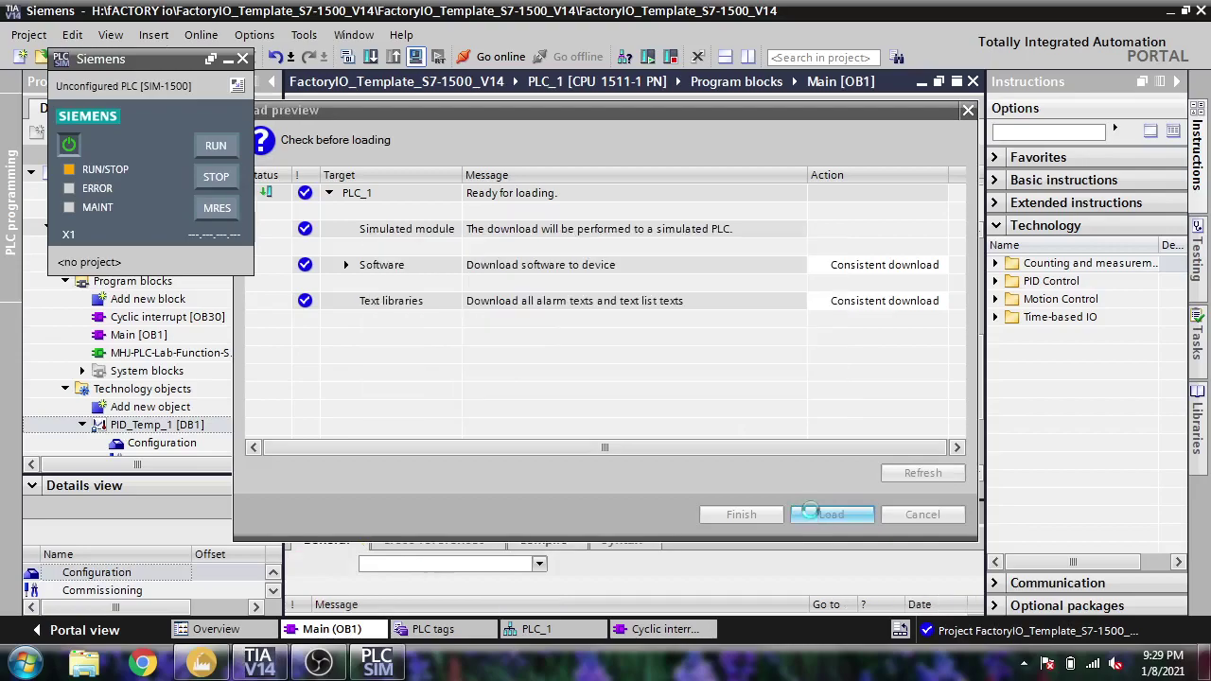
left_click(817, 230)
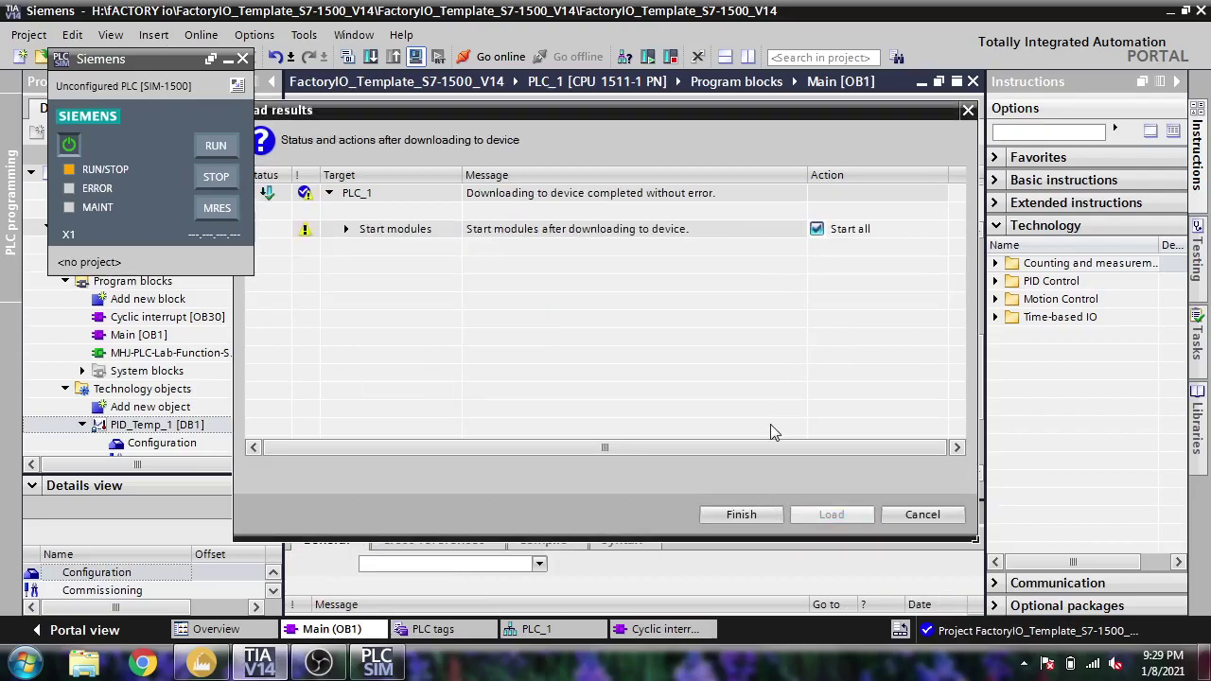
left_click(742, 514)
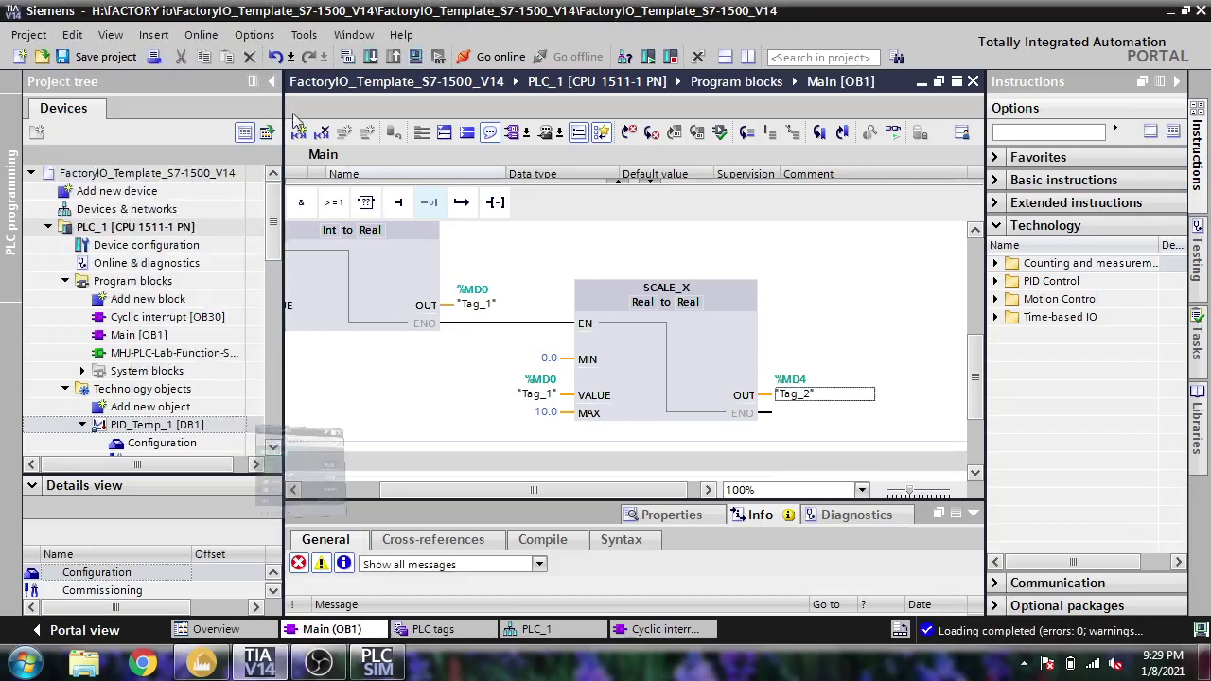
Turn on online monitoring in Main [OB1] and Cyclic interrupt [OB30], and check the PID_Temp block's live values.
left_click(892, 131)
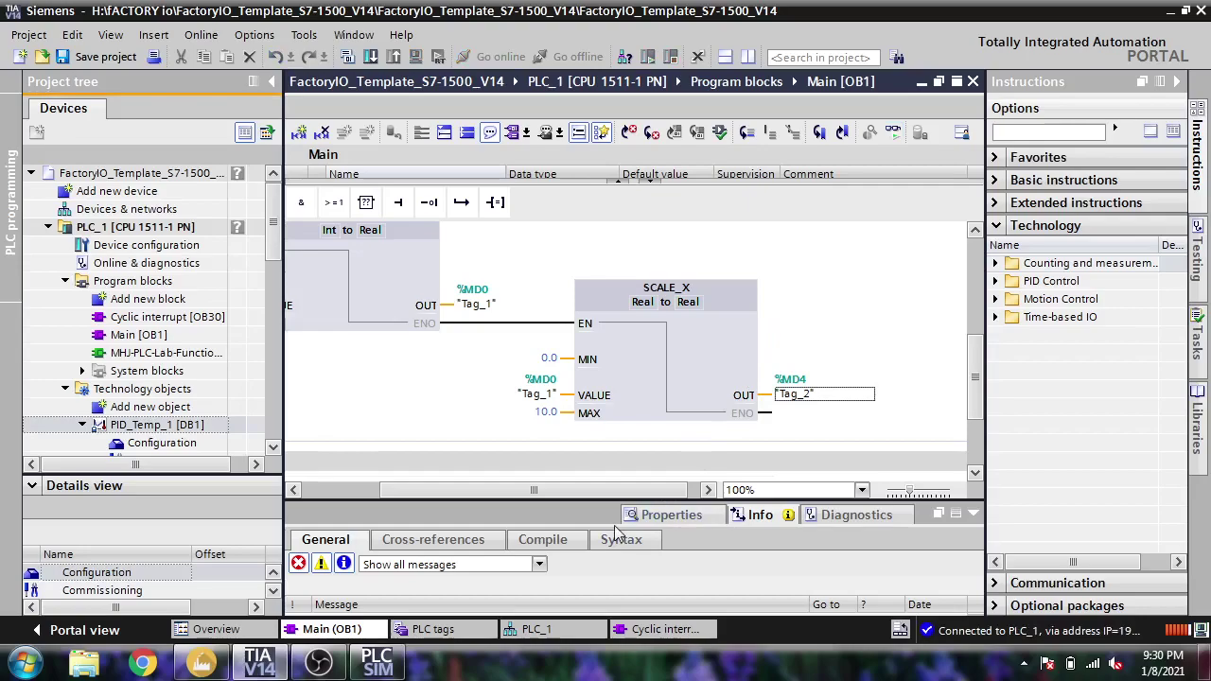
left_click(637, 633)
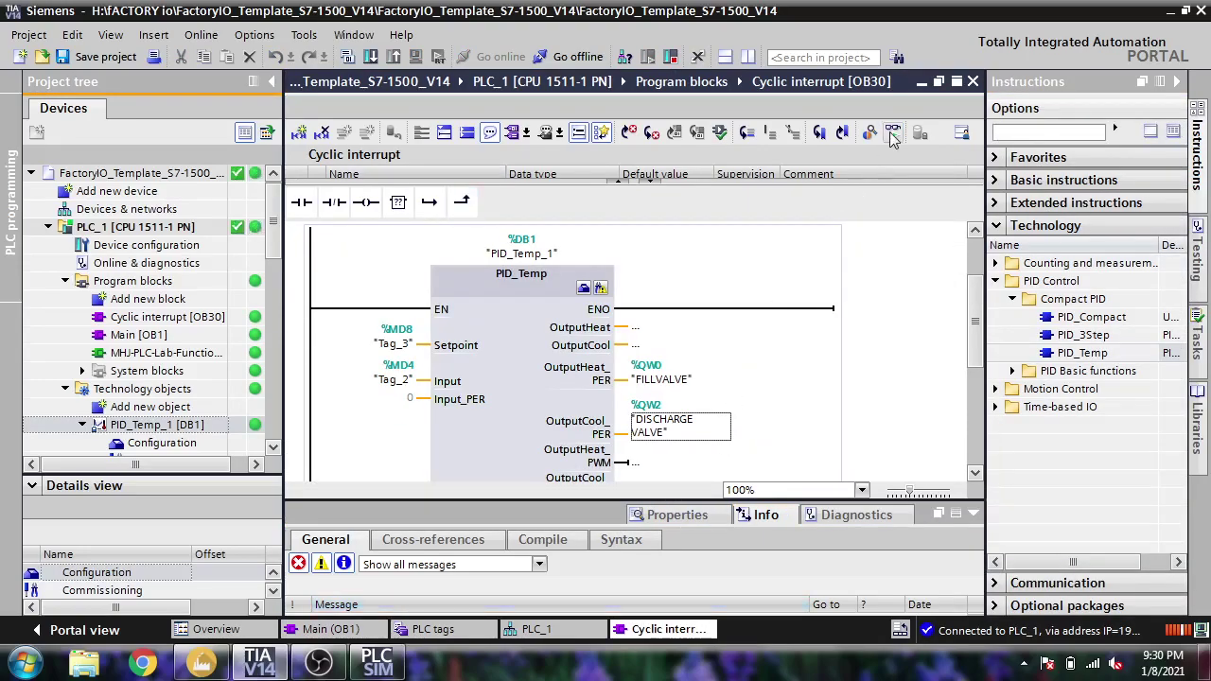
left_click(893, 134)
scroll(947, 322, "down", 2)
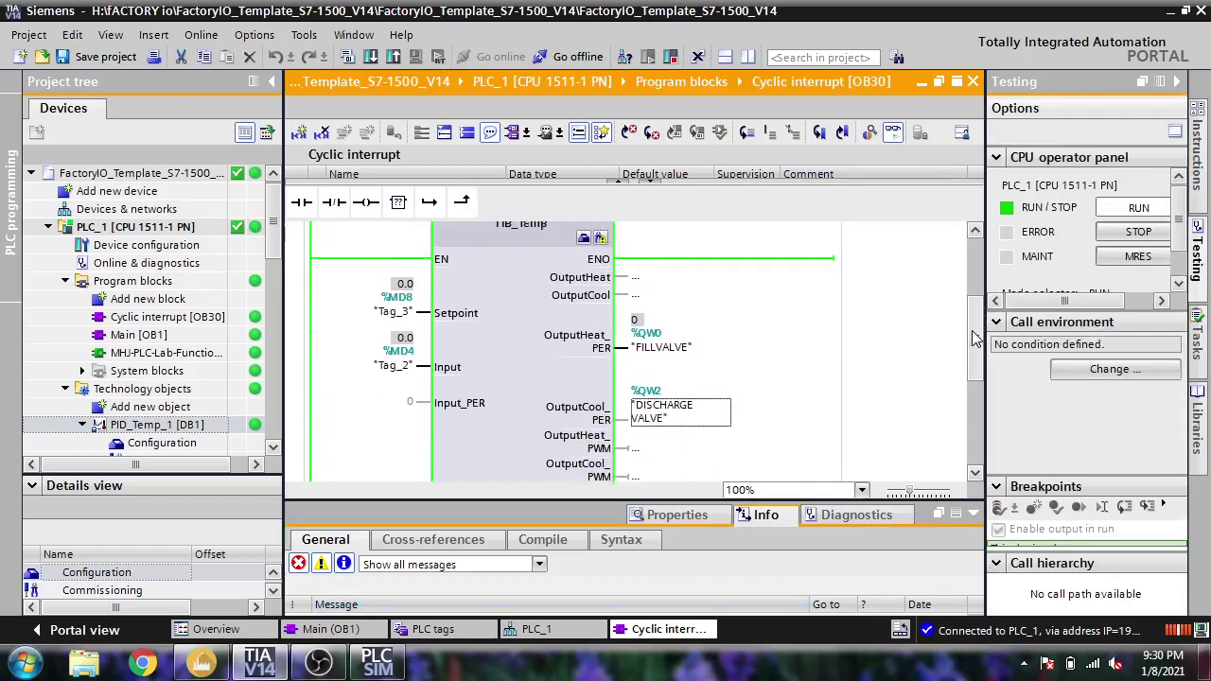
Switch to Factory I/O, connect the Siemens S7-PLCSIM driver and start running the tank scene.
left_click(210, 667)
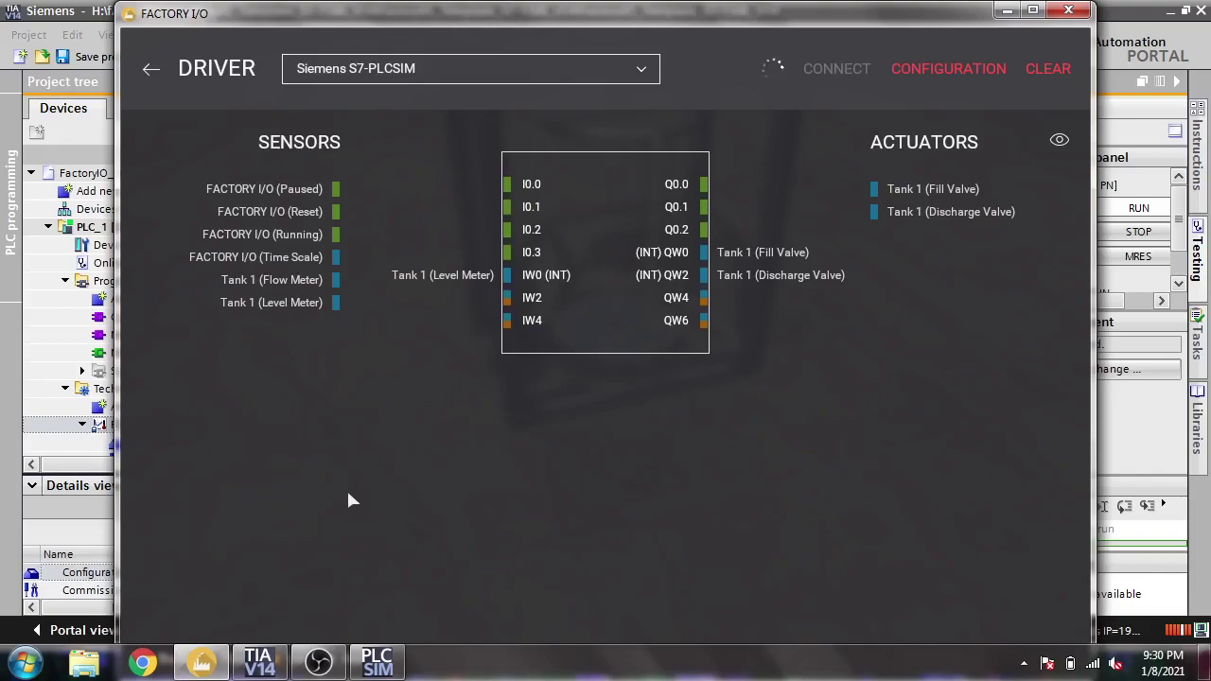
left_click(256, 653)
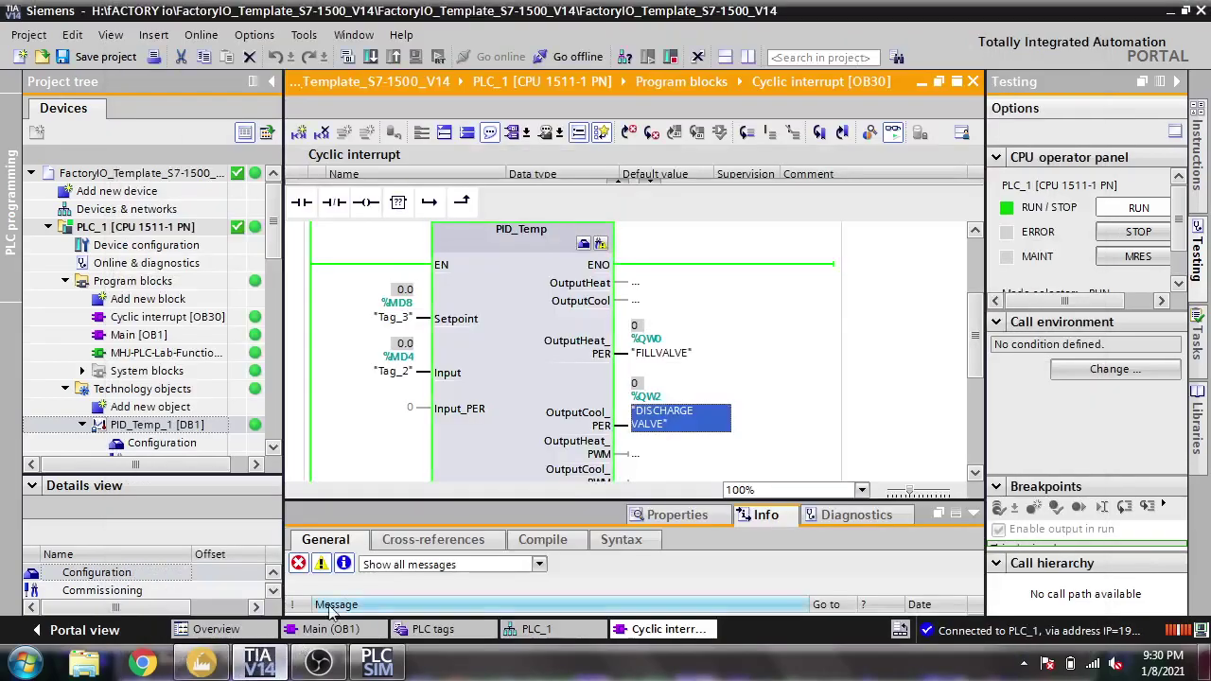
left_click(204, 665)
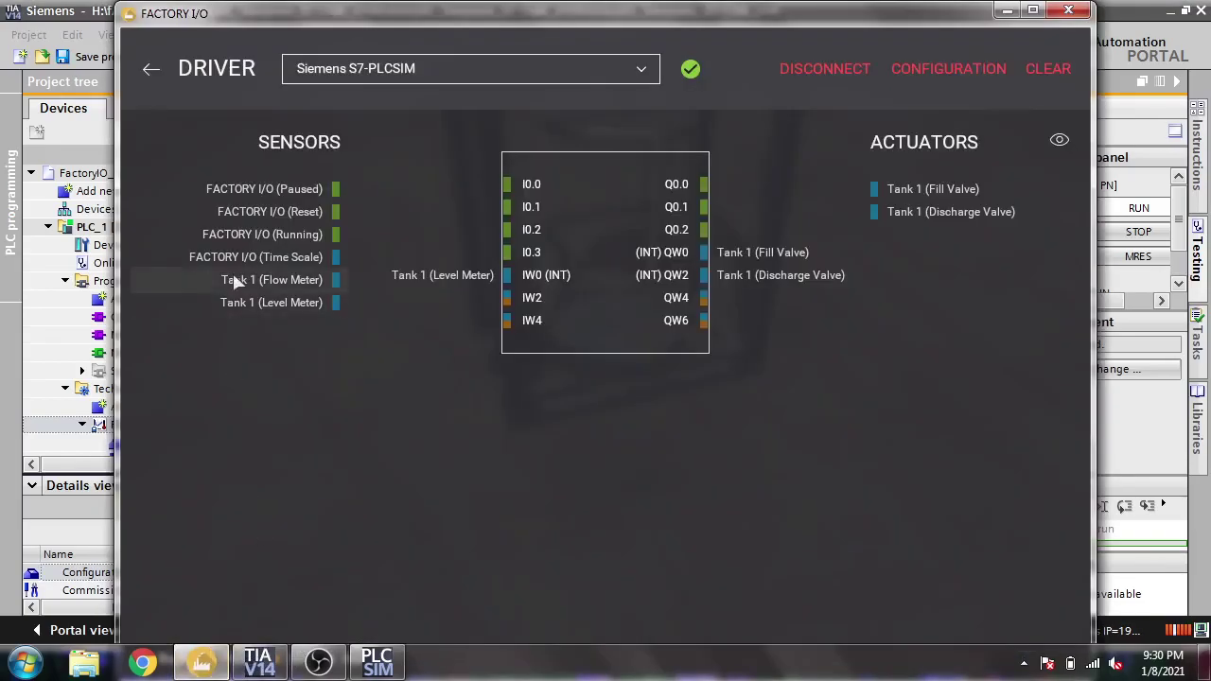
left_click(151, 70)
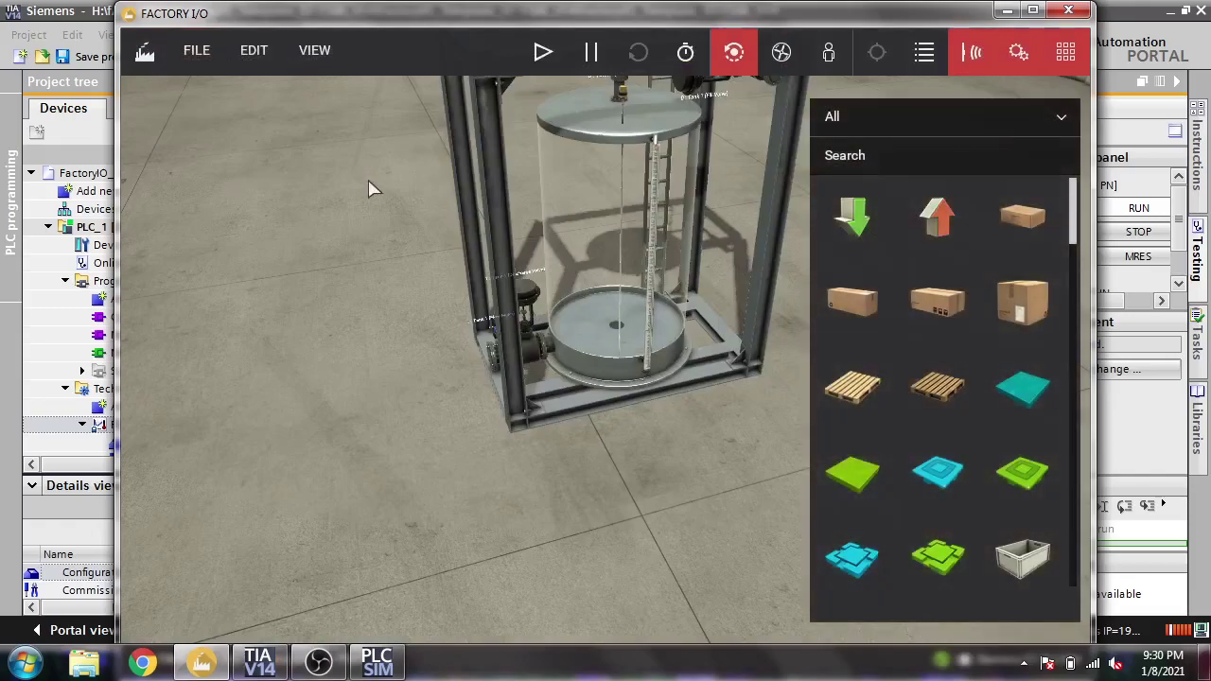
left_click(542, 51)
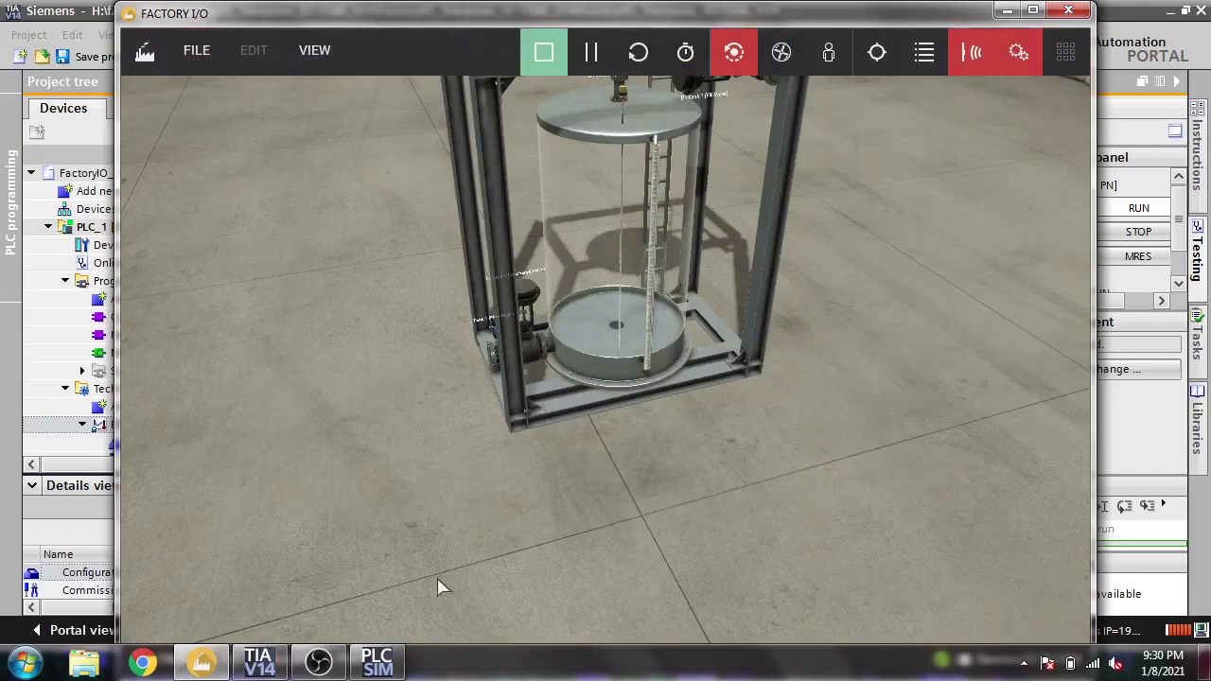
Switch to TIA Portal and modify the PID_Temp block's setpoint operand "Tag_3" to 4.0 in Cyclic interrupt [OB30].
left_click(274, 666)
right_click(403, 317)
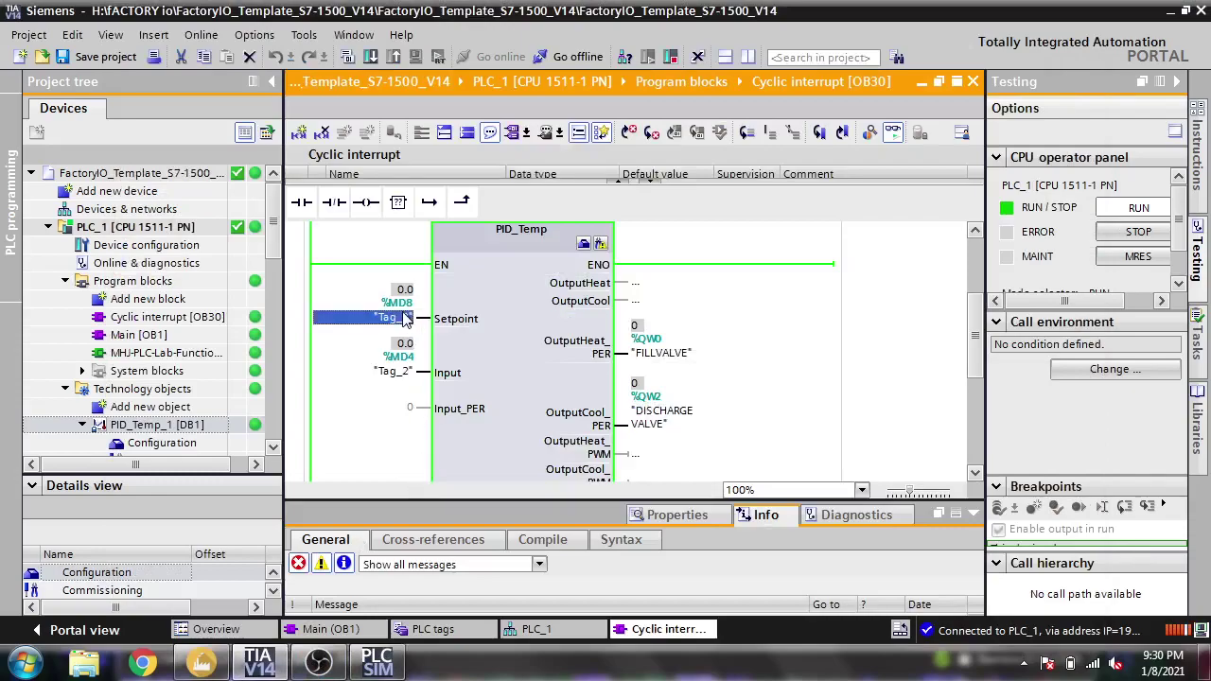
mouse_move(480, 343)
mouse_move(606, 341)
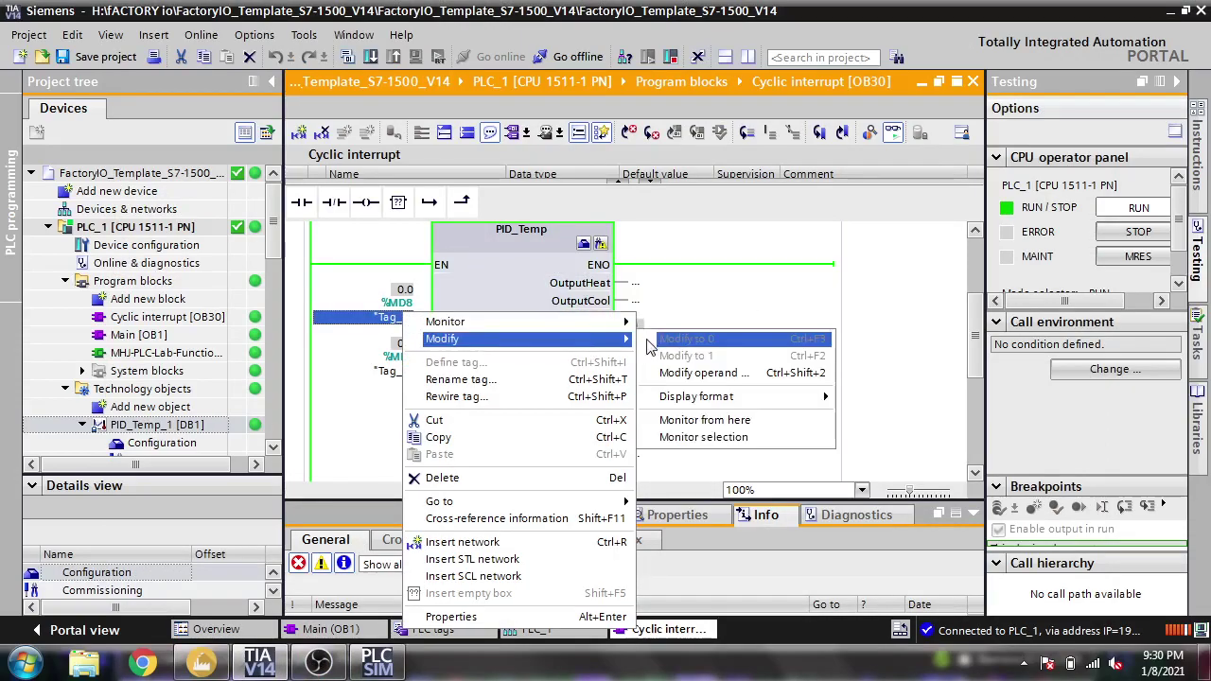
left_click(664, 375)
type("4.0")
key("Return")
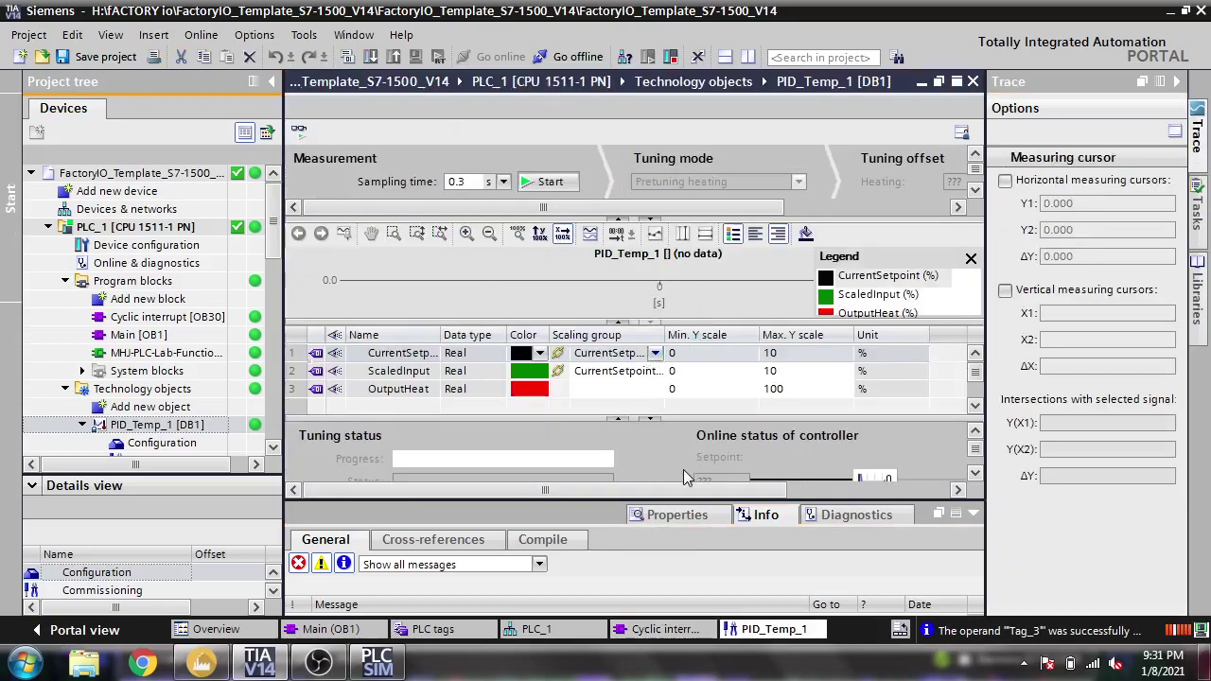
In the PID_Temp_1 commissioning view, start the measurement with a 0.3 s sampling time and start Pretuning heating and cooling.
left_click(973, 513)
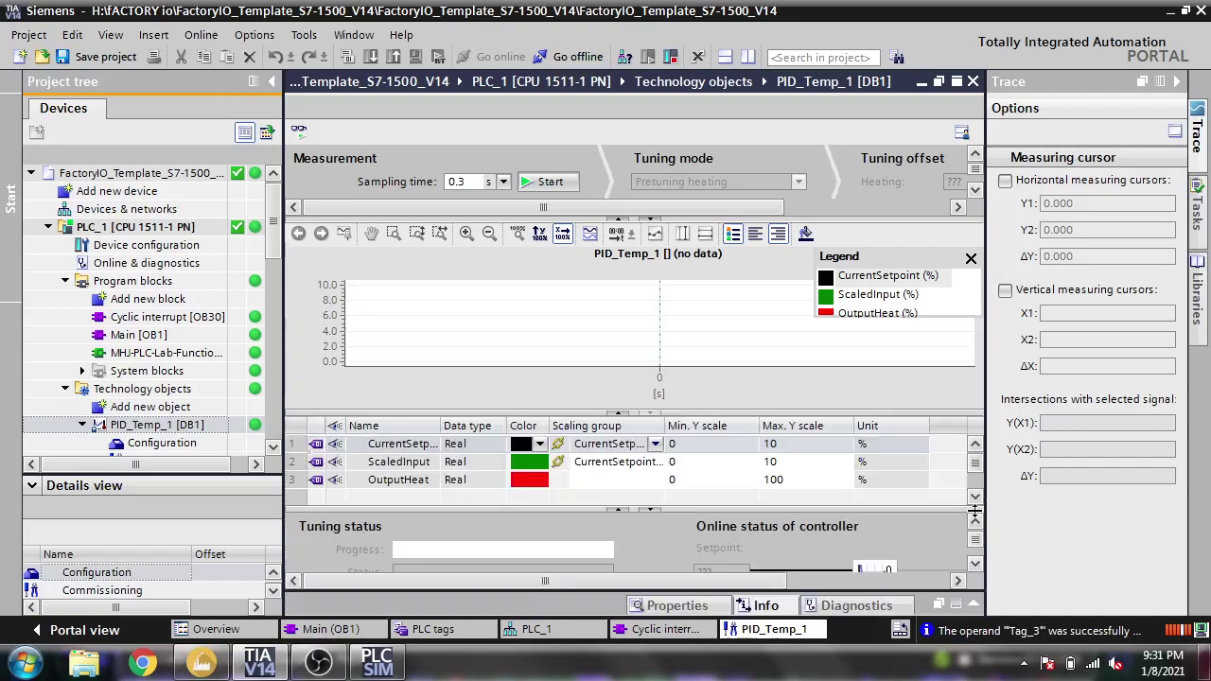
left_click(568, 186)
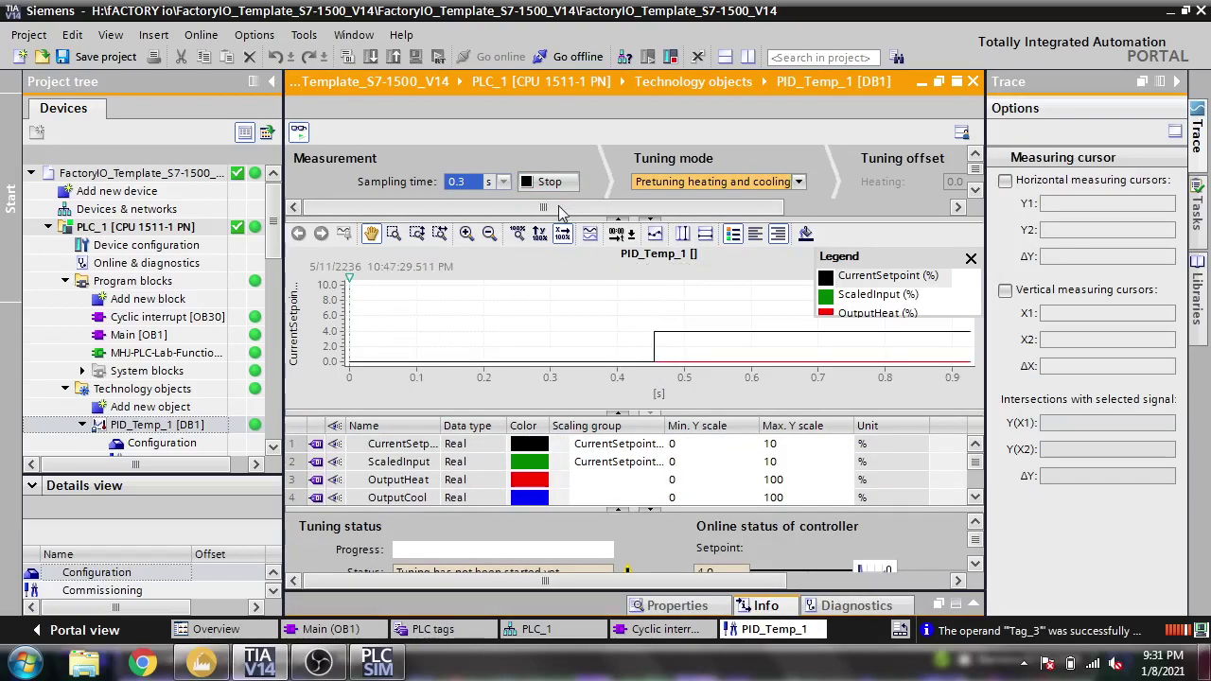
left_click_drag(559, 207, 723, 207)
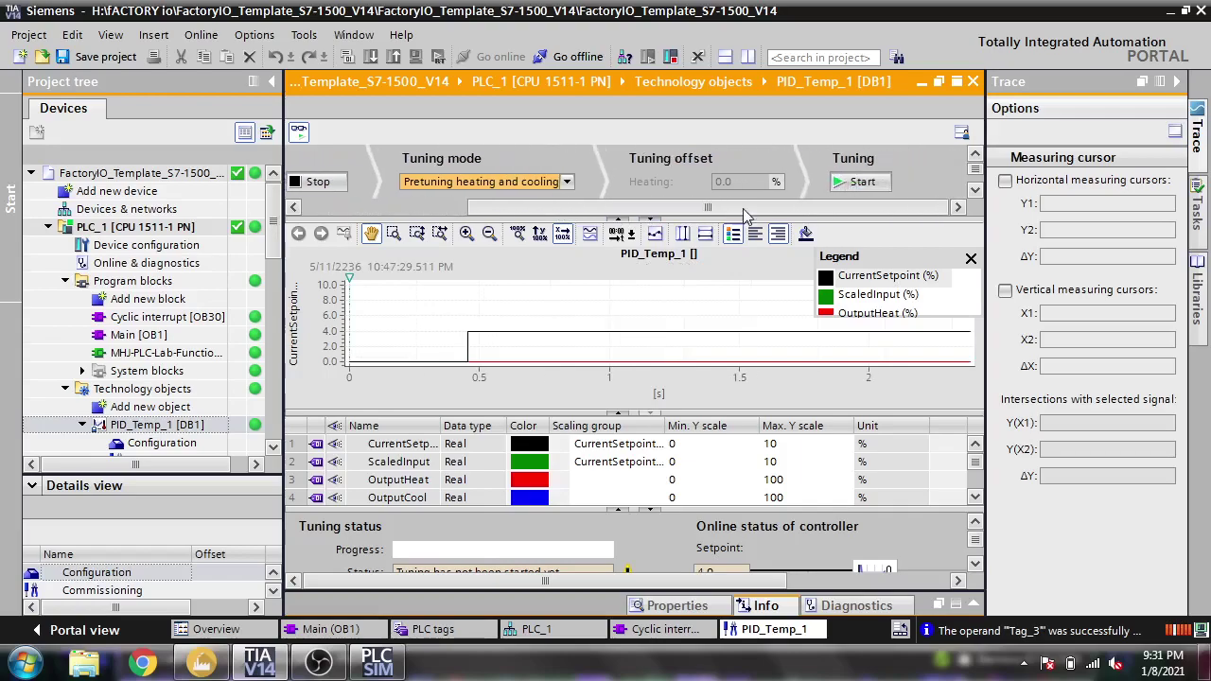
left_click(847, 186)
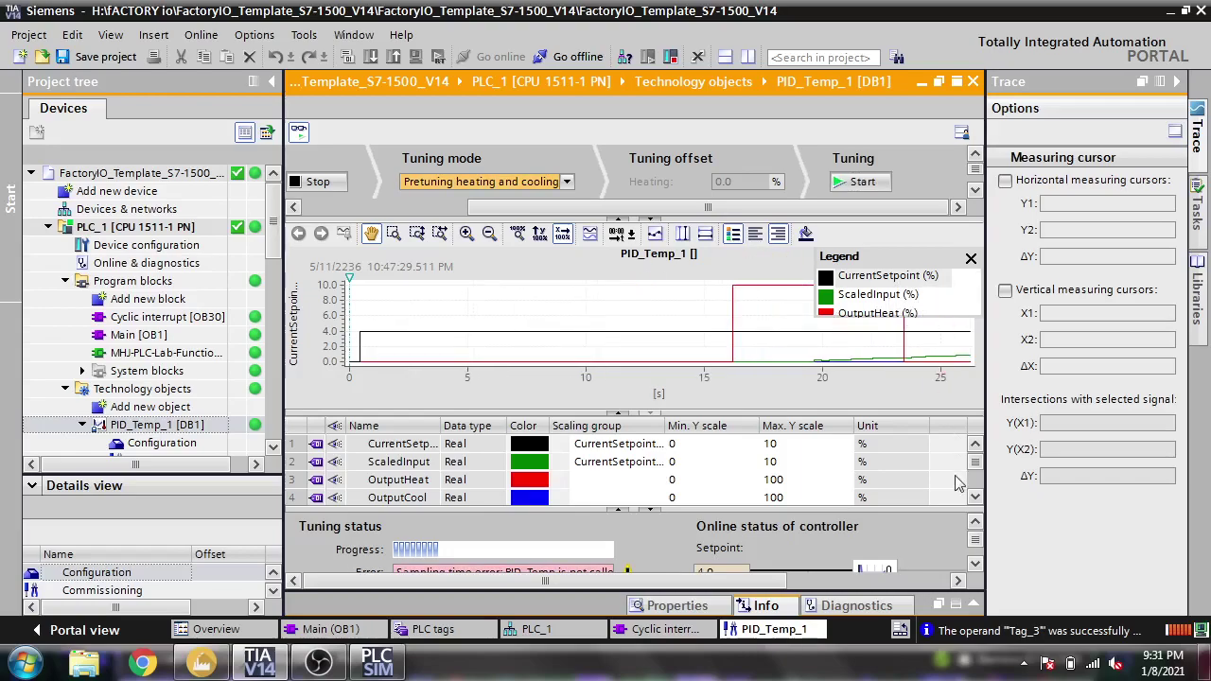
Review the tuning status and controller state of PID_Temp_1, and hide the trend legend.
scroll(978, 547, "down", 1)
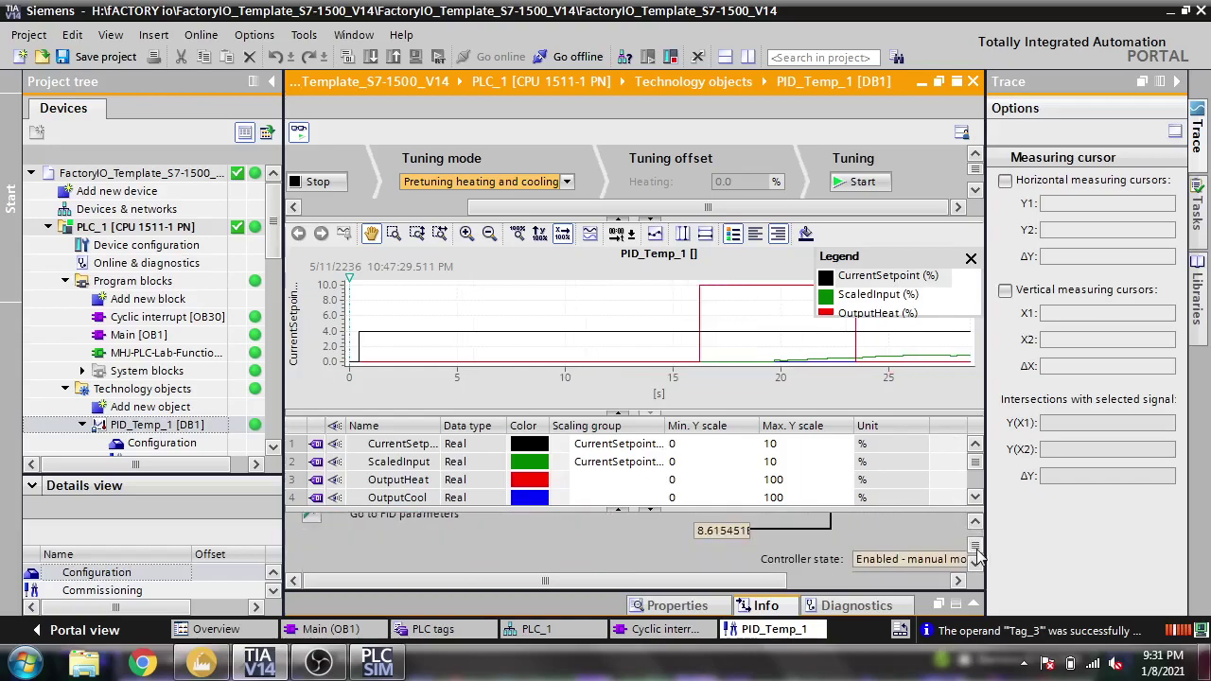
scroll(977, 547, "down", 1)
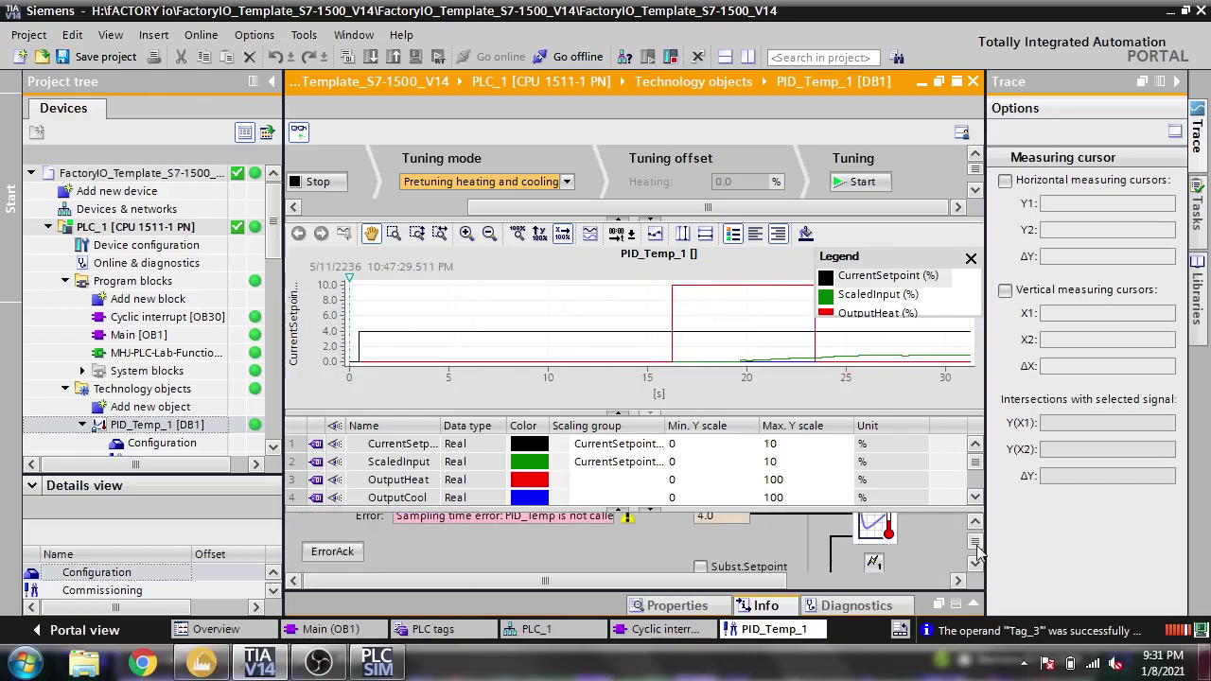
scroll(979, 554, "up", 1)
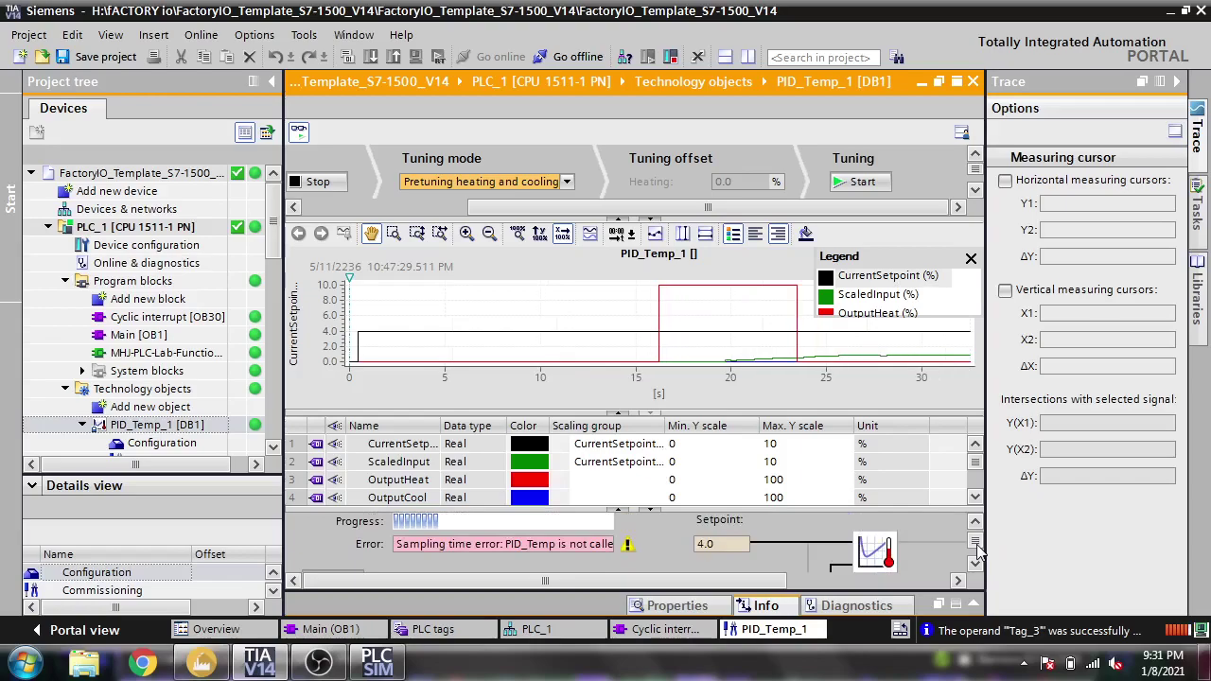
left_click(971, 257)
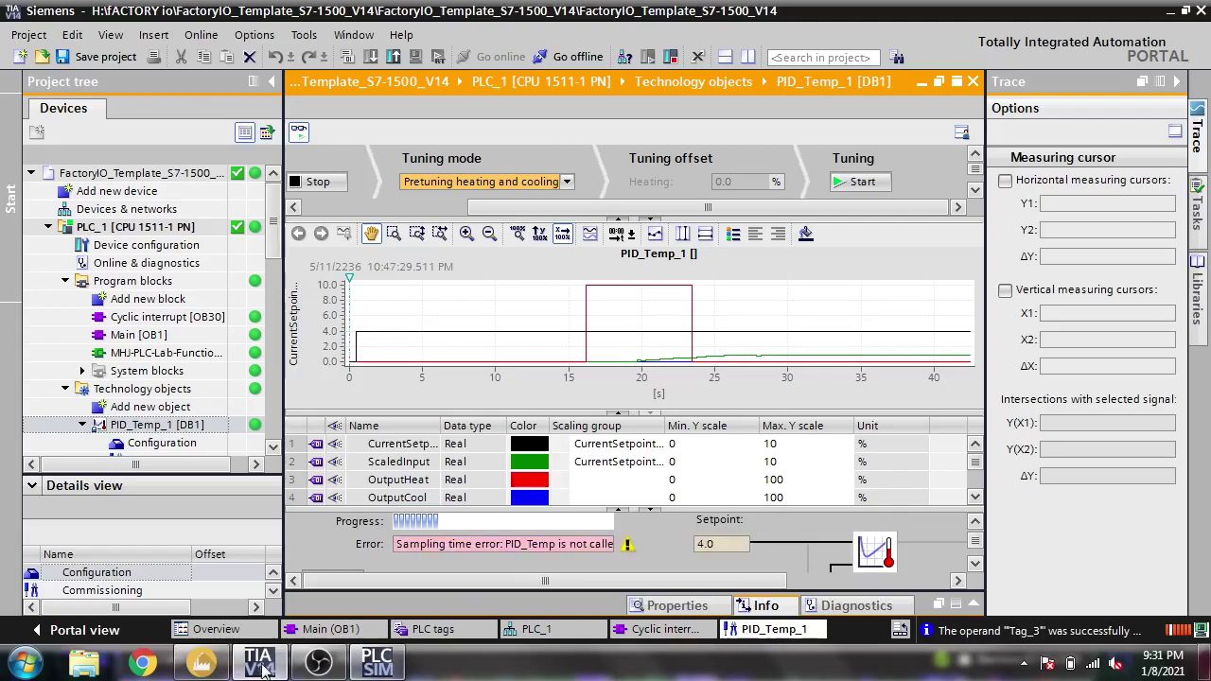
Check the tank in Factory I/O and the live values in Main [OB1] and Cyclic interrupt [OB30].
left_click(210, 664)
left_click(259, 662)
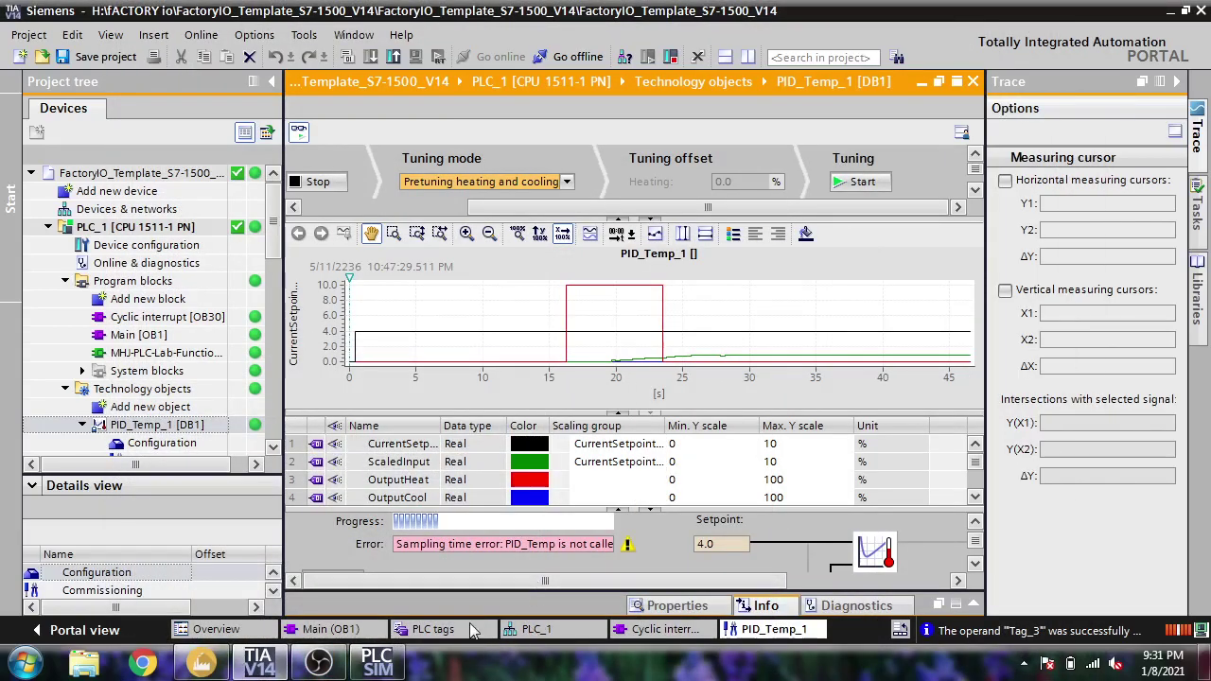
left_click(367, 632)
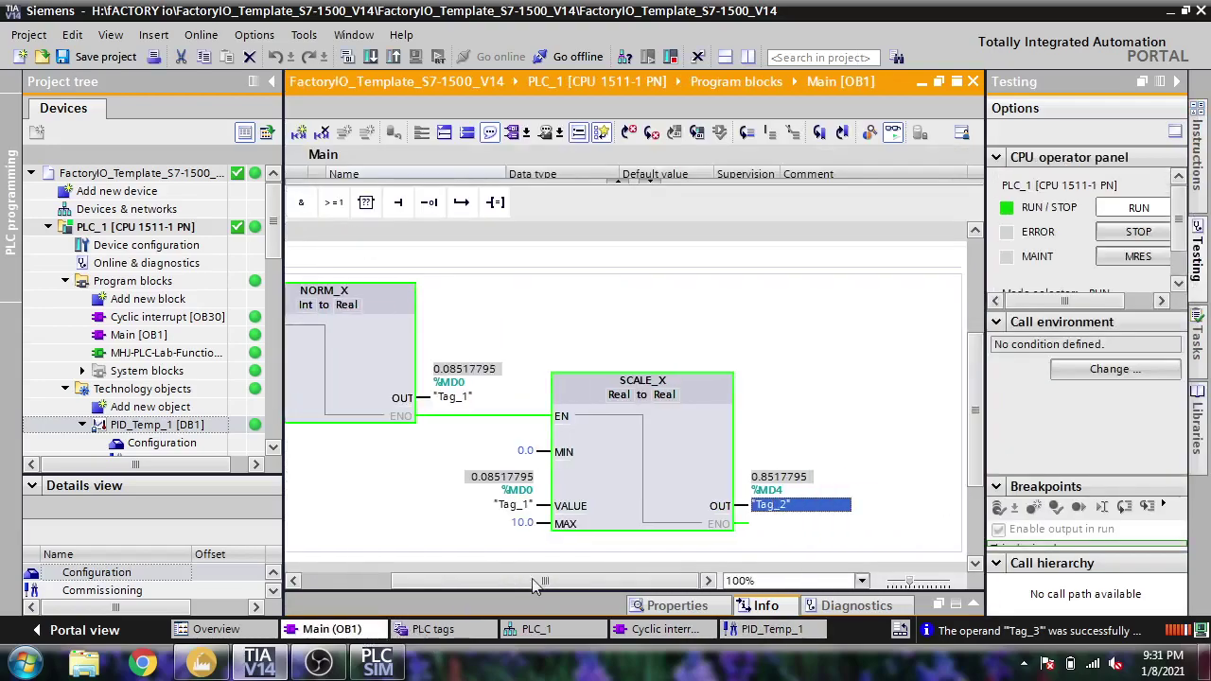
left_click(645, 629)
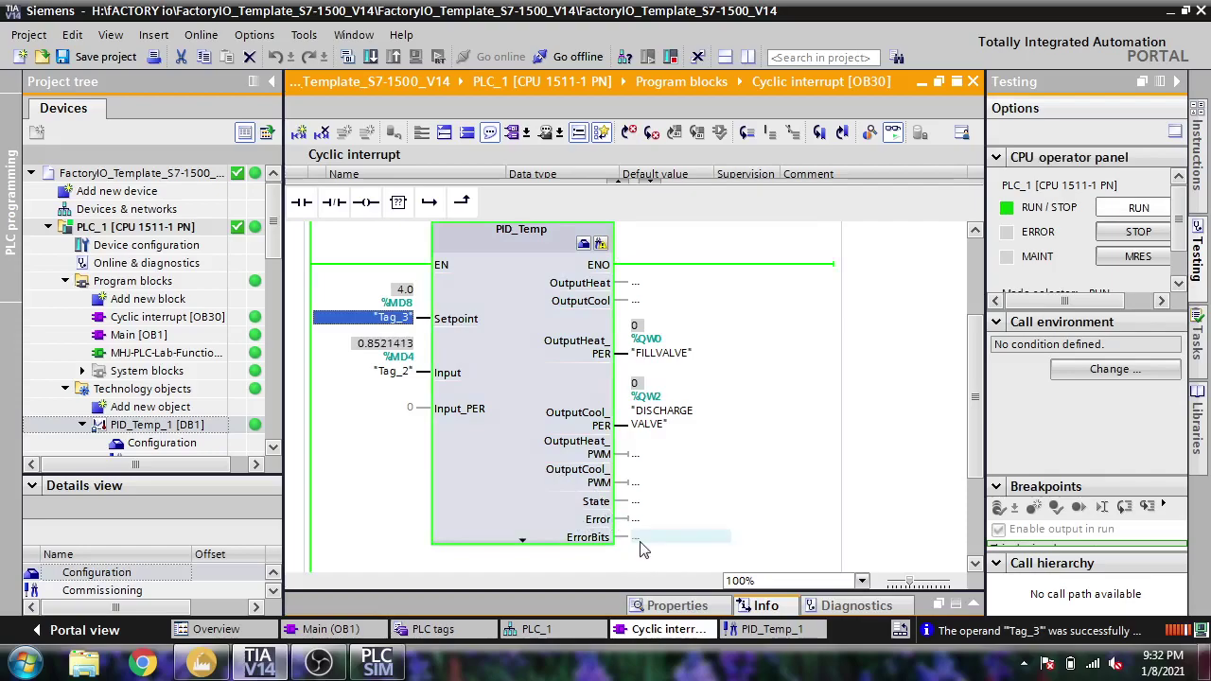
Stop the PID_Temp_1 measurement, set its sampling time to 1.0 s and restart the measurement.
left_click(736, 631)
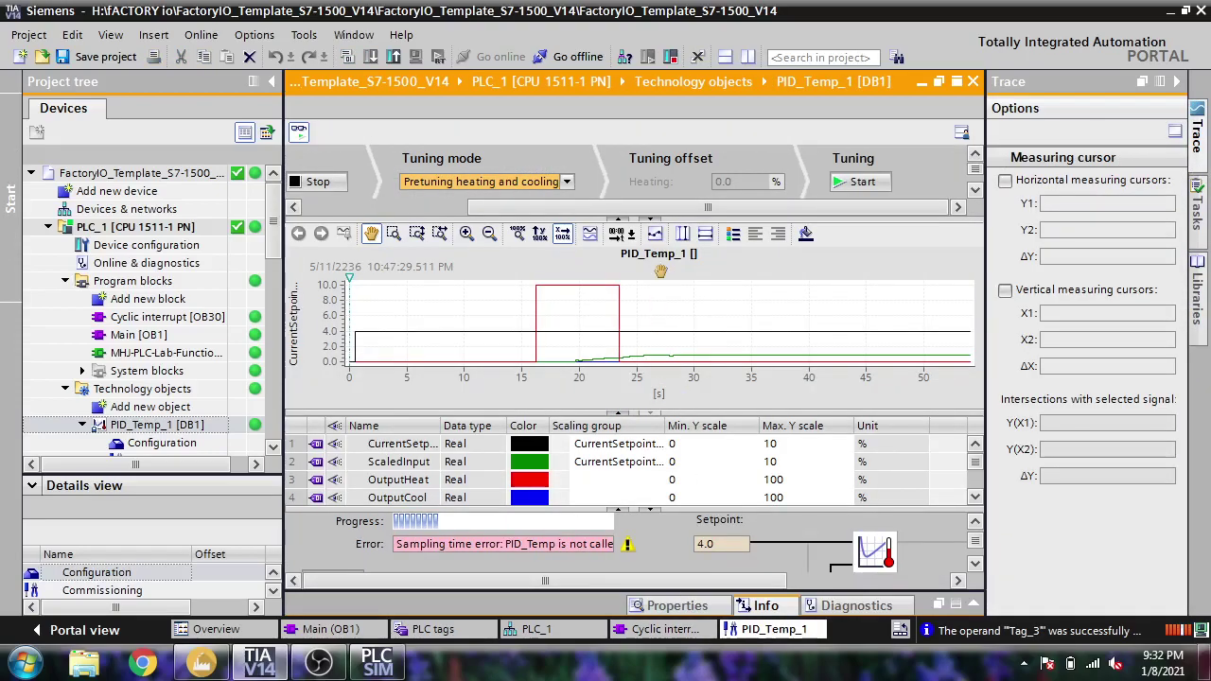
left_click_drag(672, 206, 524, 205)
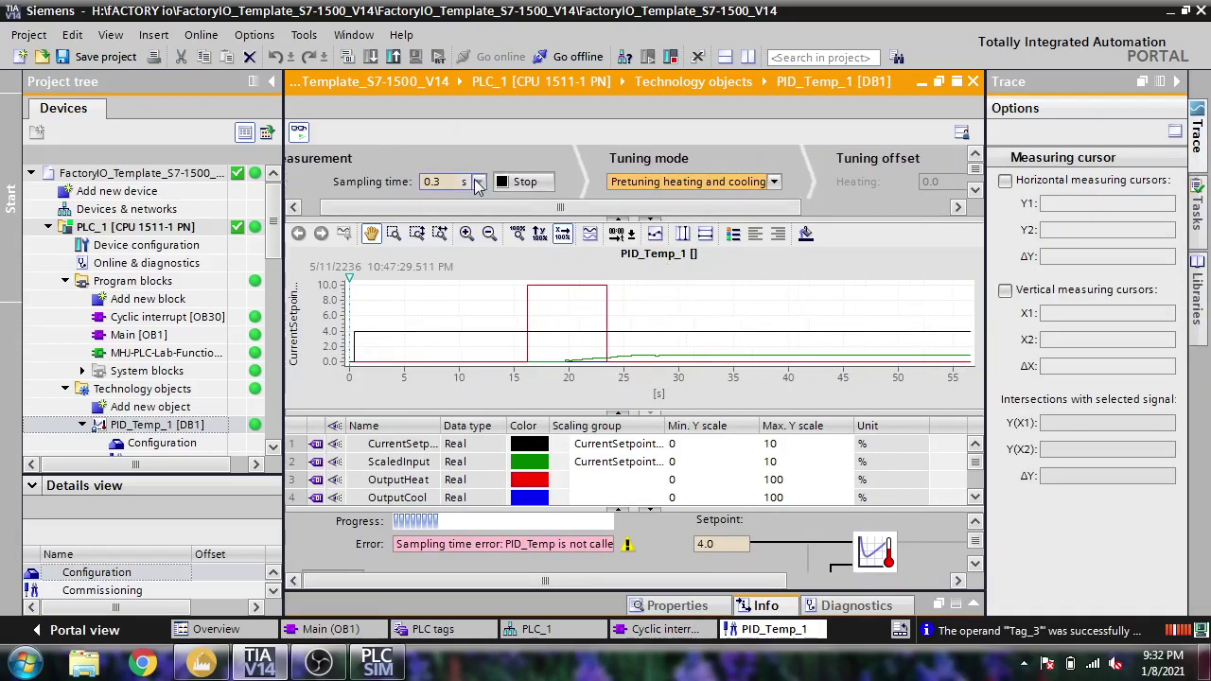
left_click(512, 182)
left_click(479, 182)
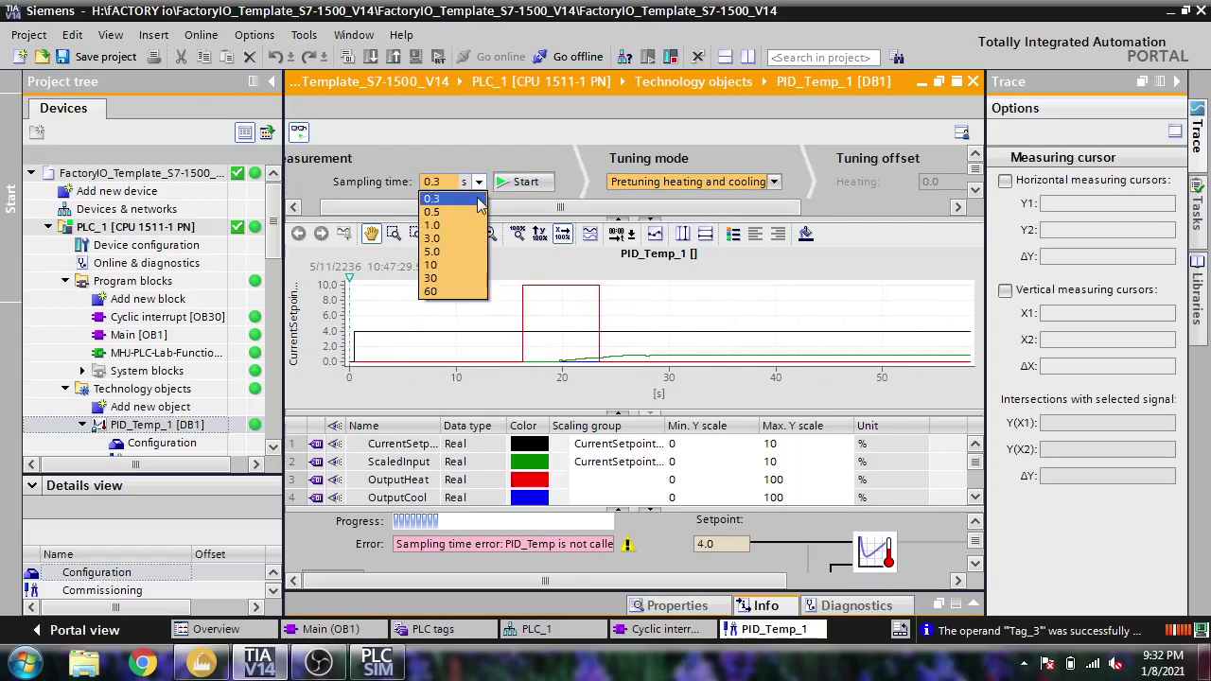
left_click(463, 225)
left_click(526, 188)
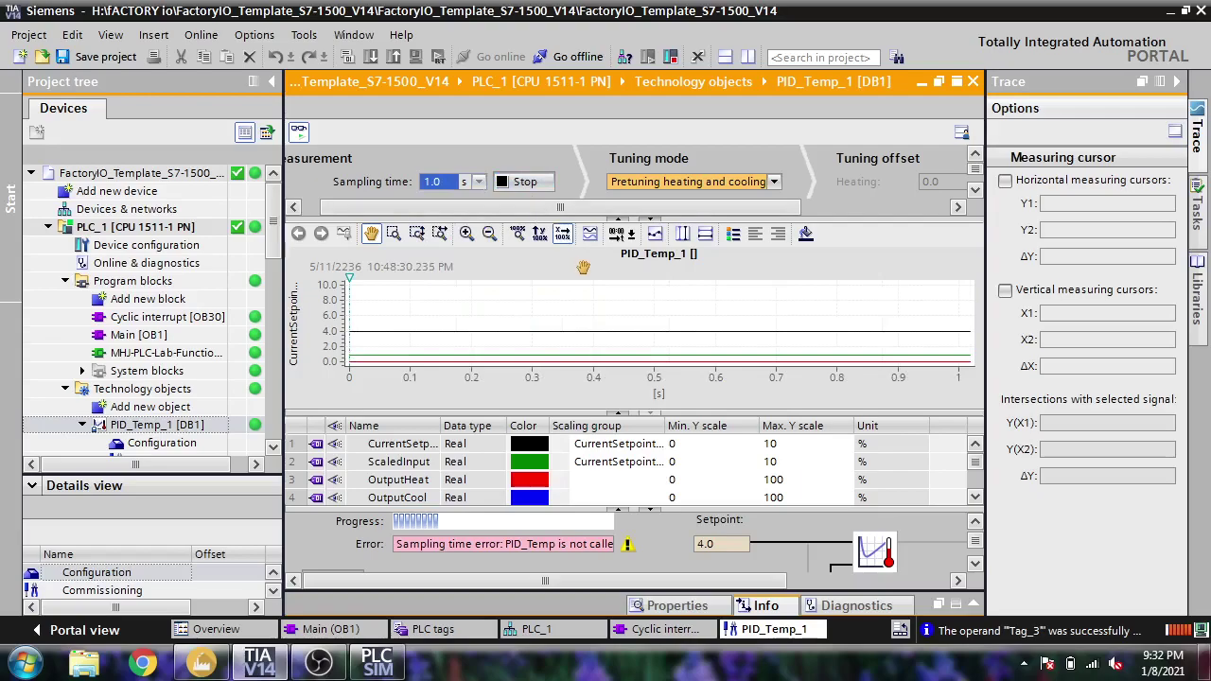
Start Pretuning heating and cooling again, and check the tuning progress and controller state.
left_click_drag(610, 209, 759, 208)
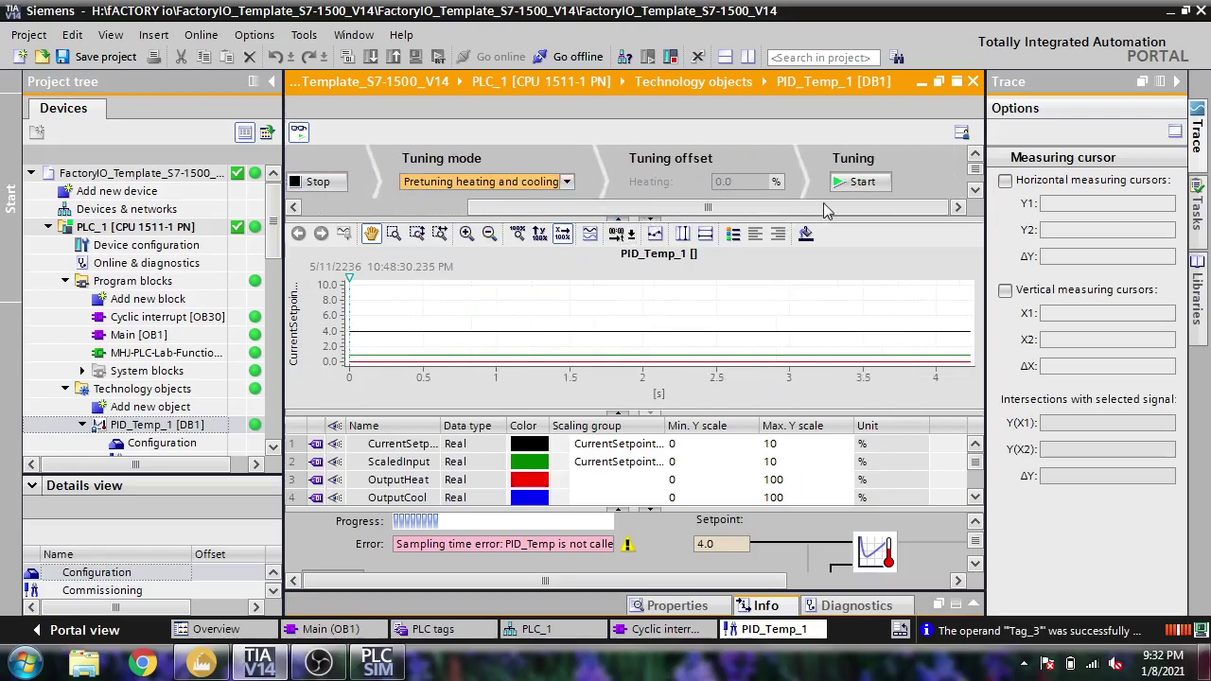
left_click(859, 181)
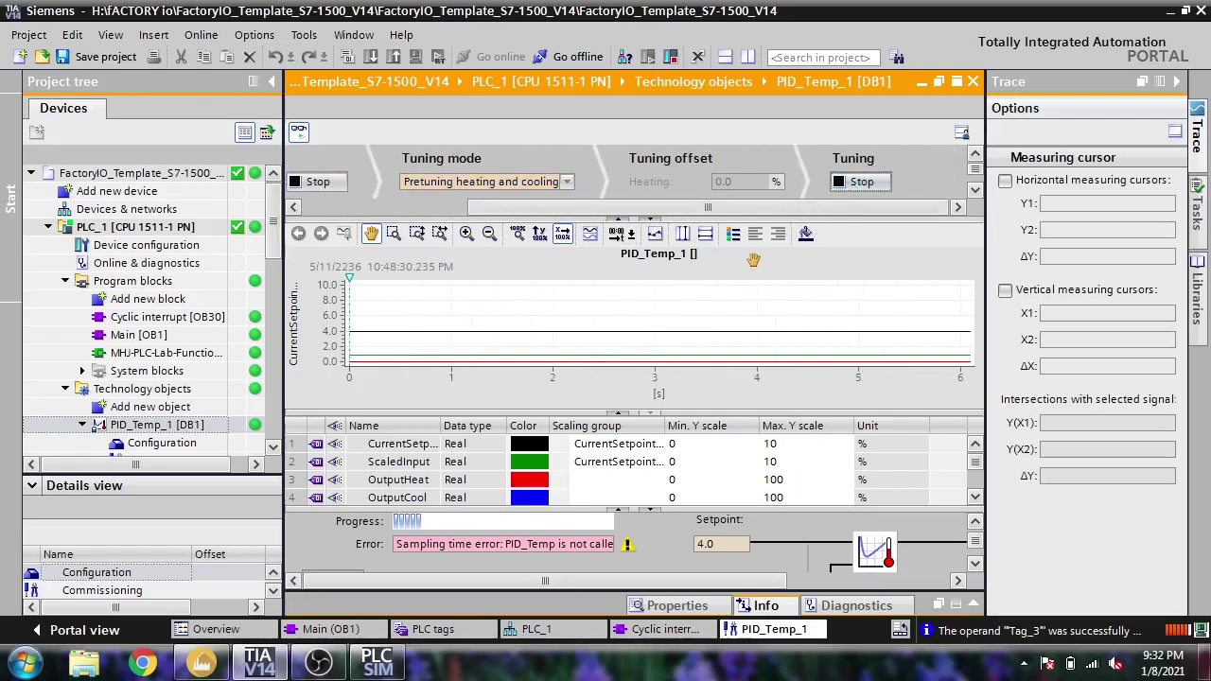
left_click_drag(748, 209, 686, 214)
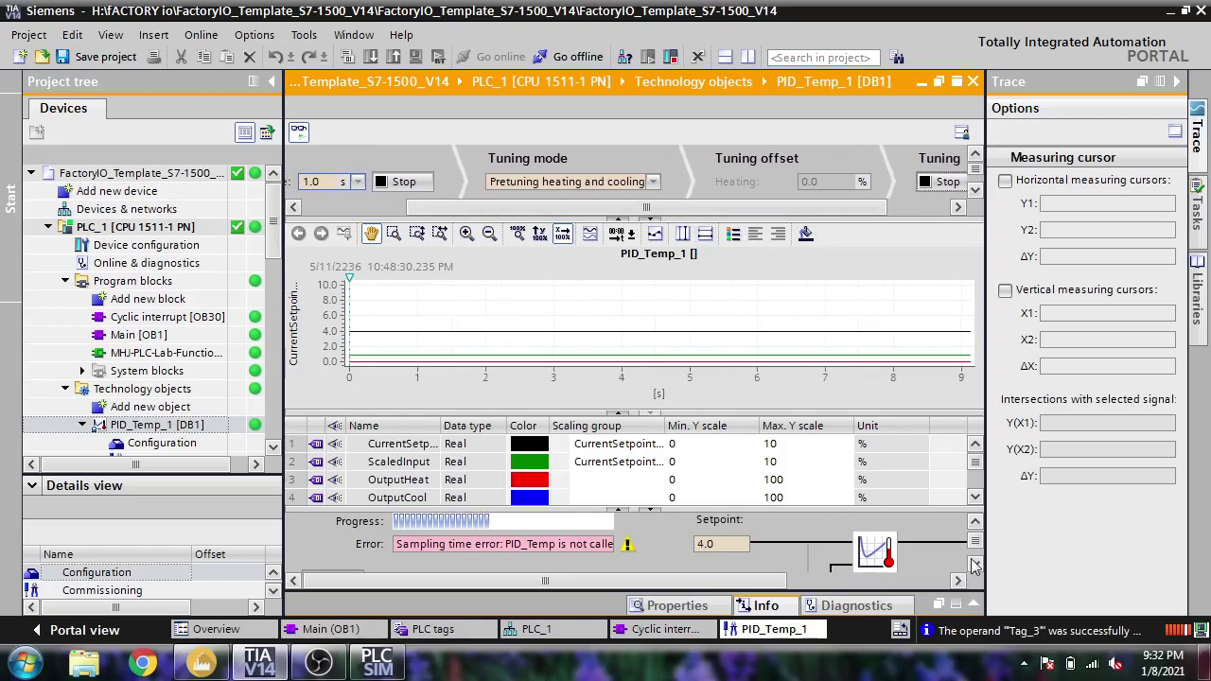
scroll(975, 549, "down", 1)
scroll(978, 557, "down", 3)
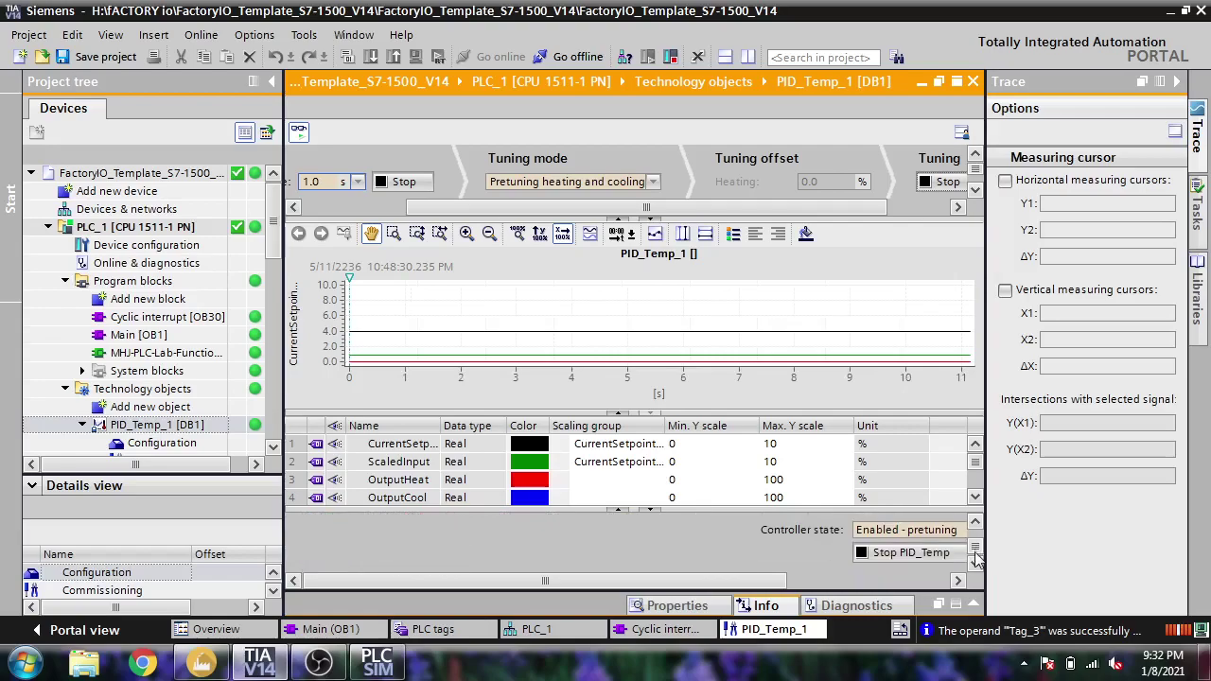
scroll(977, 557, "up", 4)
scroll(977, 554, "up", 1)
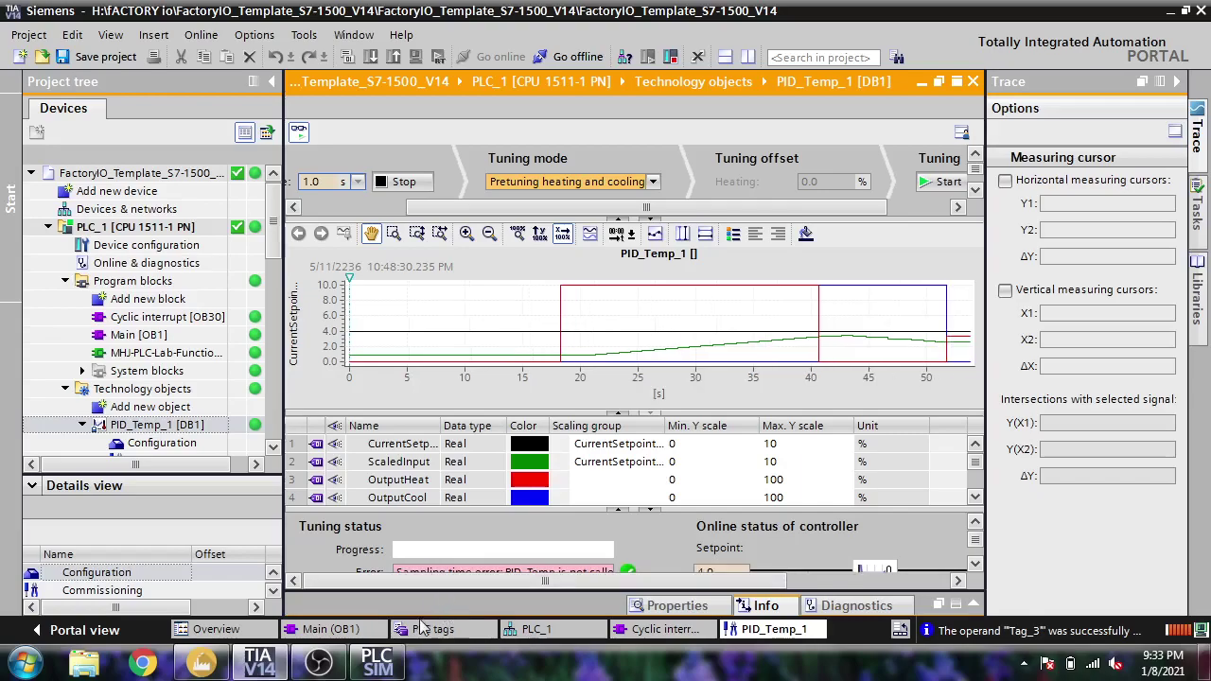
Compare the PID_Temp block's live valve outputs, the tank level in Factory I/O and the PID_Temp_1 commissioning trend.
left_click(634, 631)
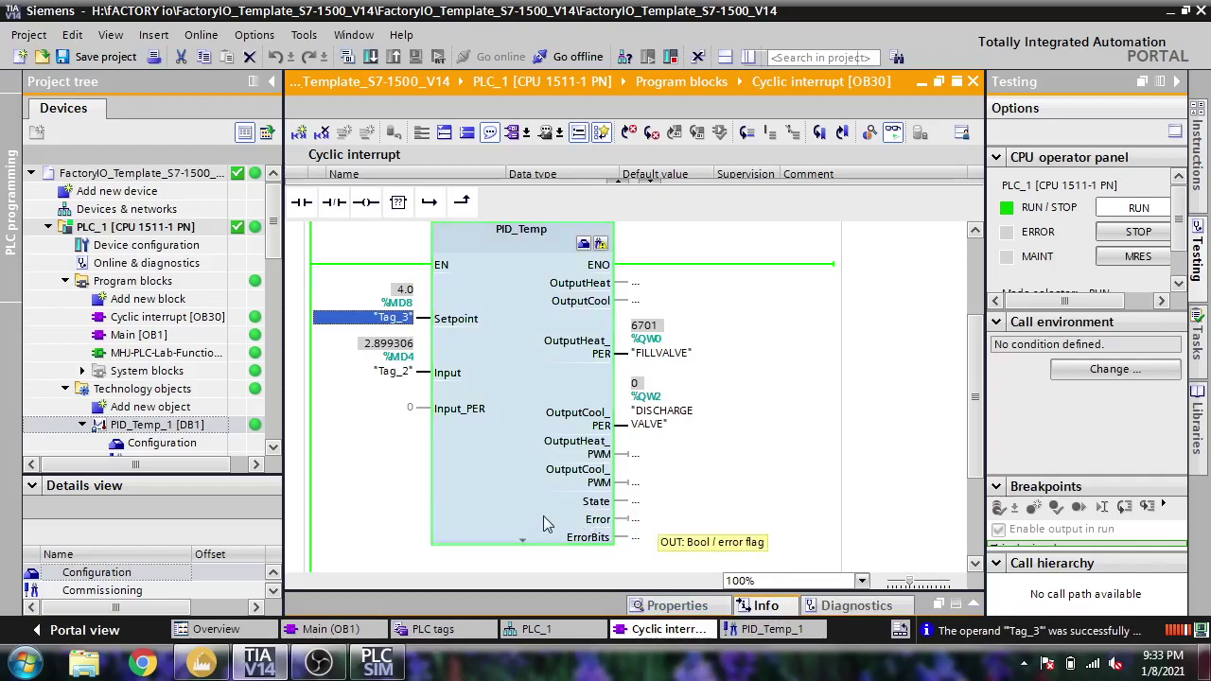
left_click(208, 664)
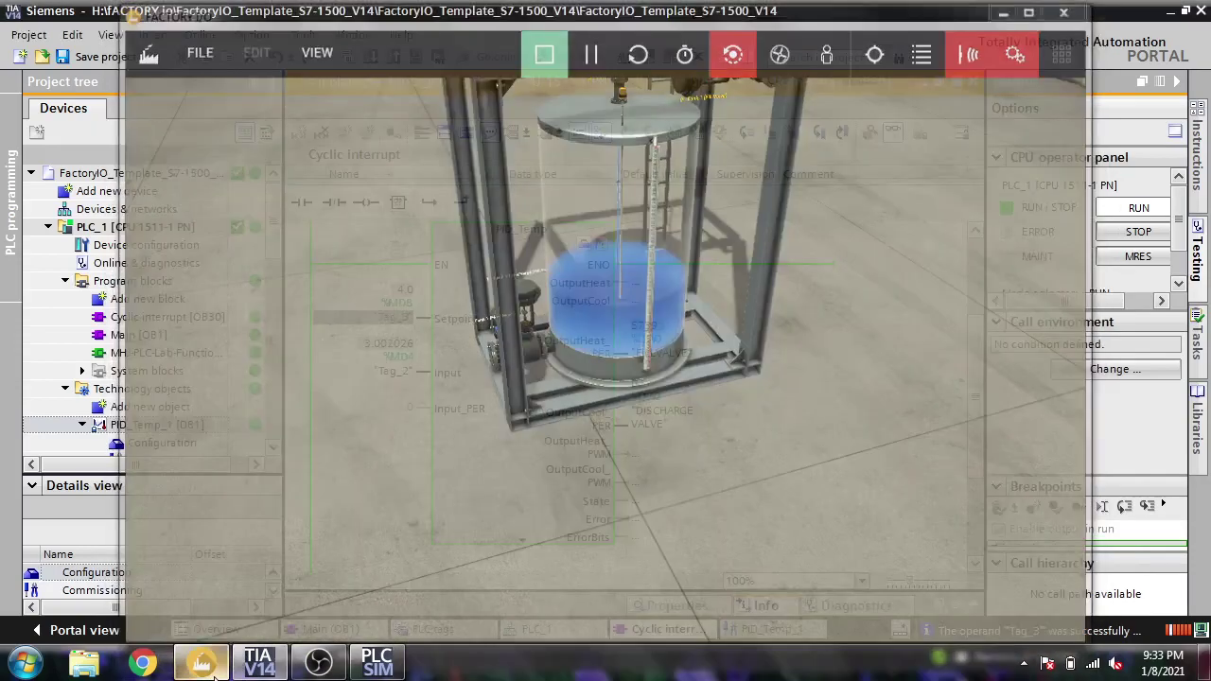
left_click(214, 675)
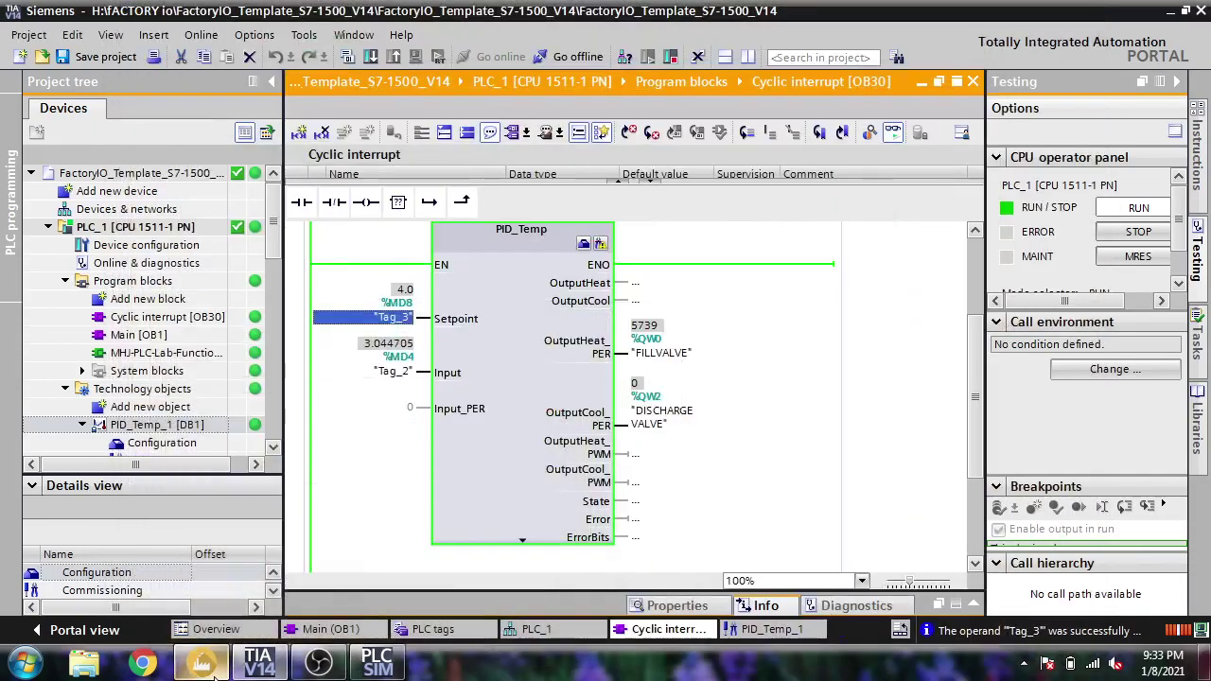
left_click(214, 676)
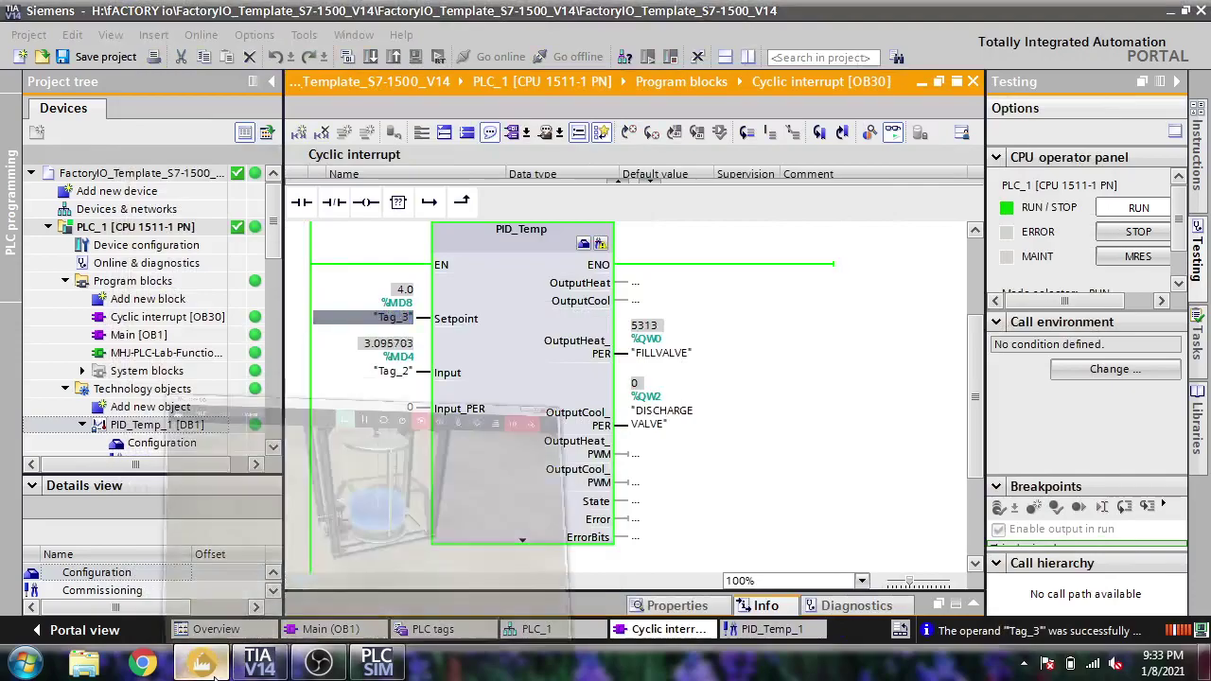
left_click(214, 676)
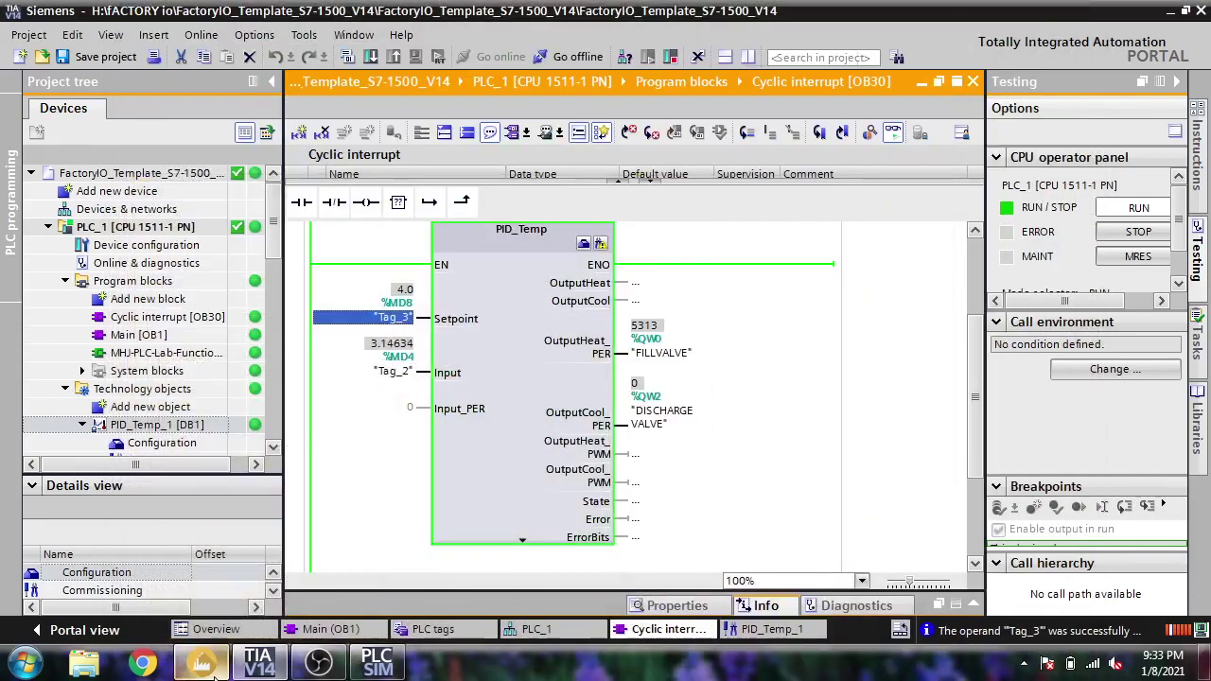
left_click(214, 675)
left_click(214, 676)
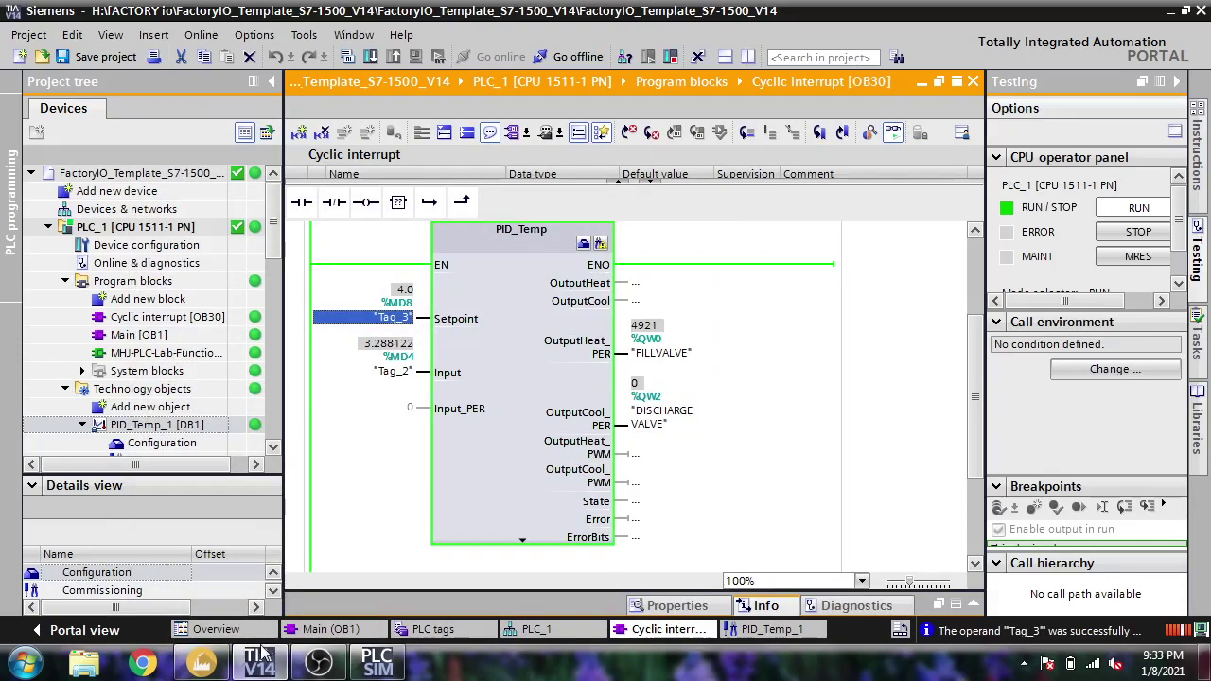
left_click(769, 629)
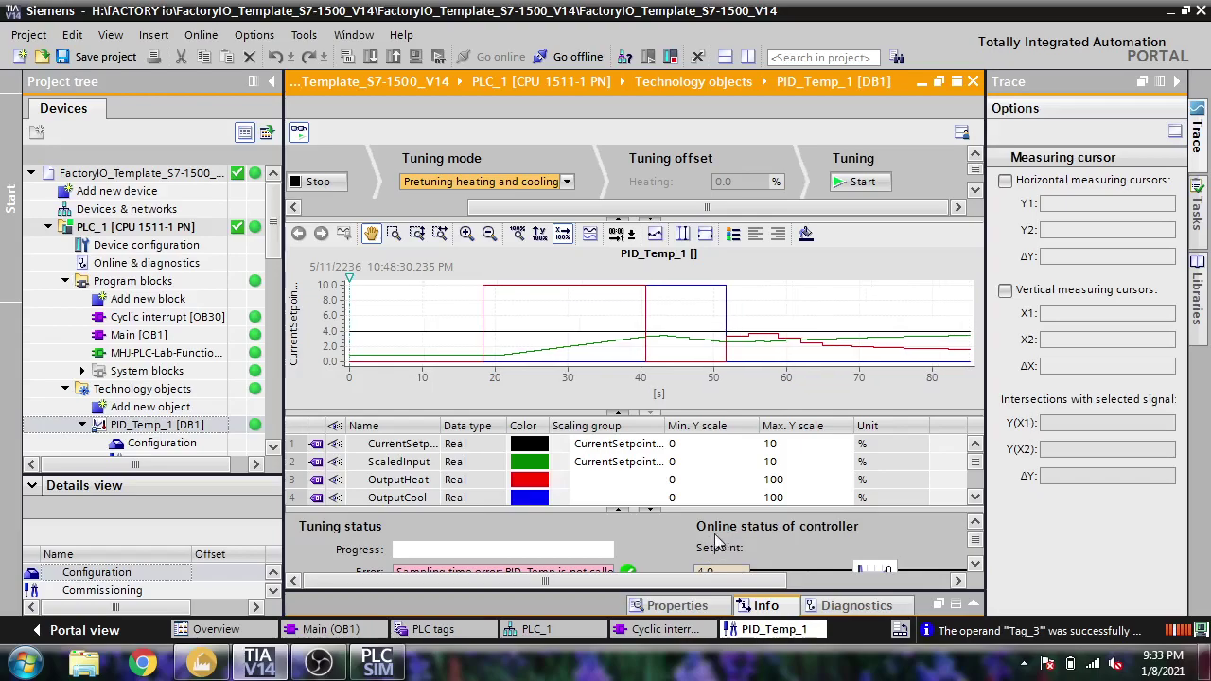
Compare the live PID_Temp input and valve outputs in Cyclic interrupt [OB30] with the tank level in Factory I/O as the level approaches the setpoint.
left_click(260, 663)
left_click(203, 662)
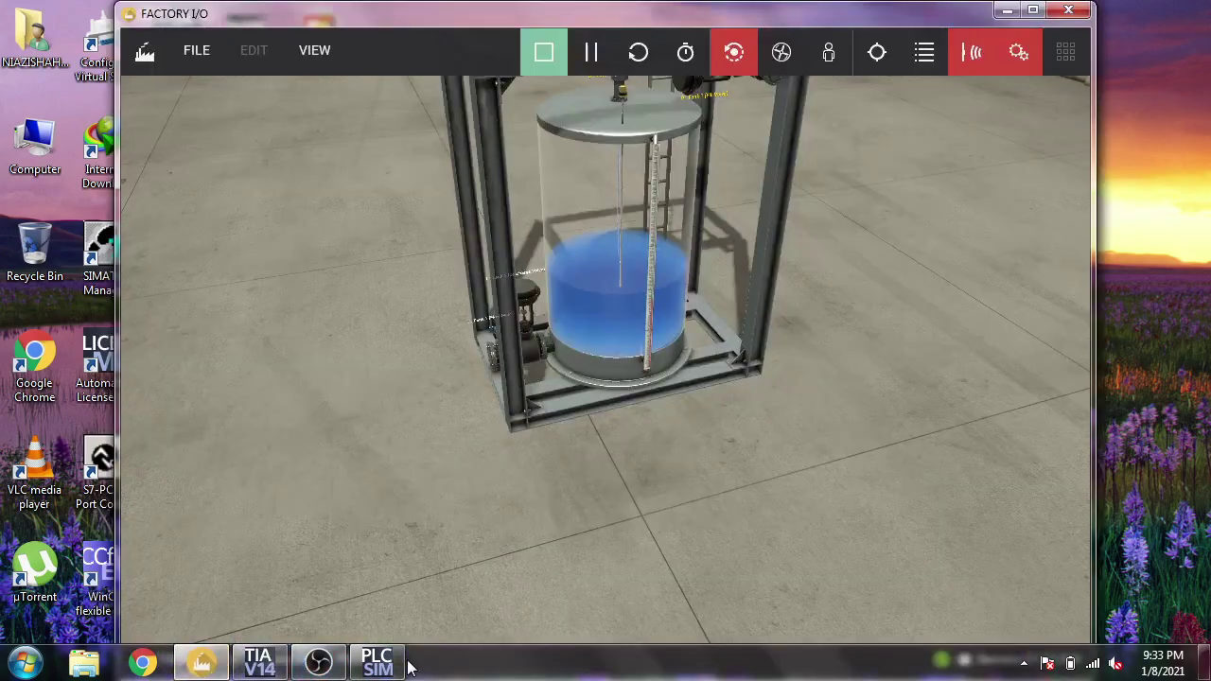
left_click(272, 664)
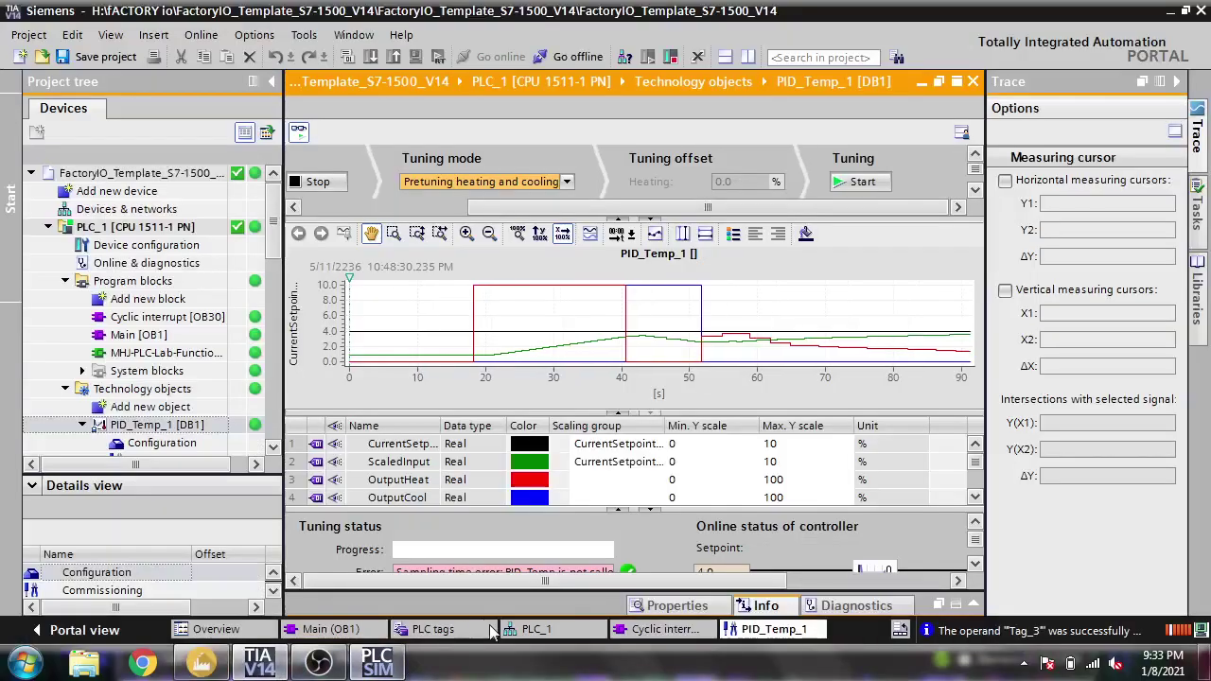
left_click(651, 635)
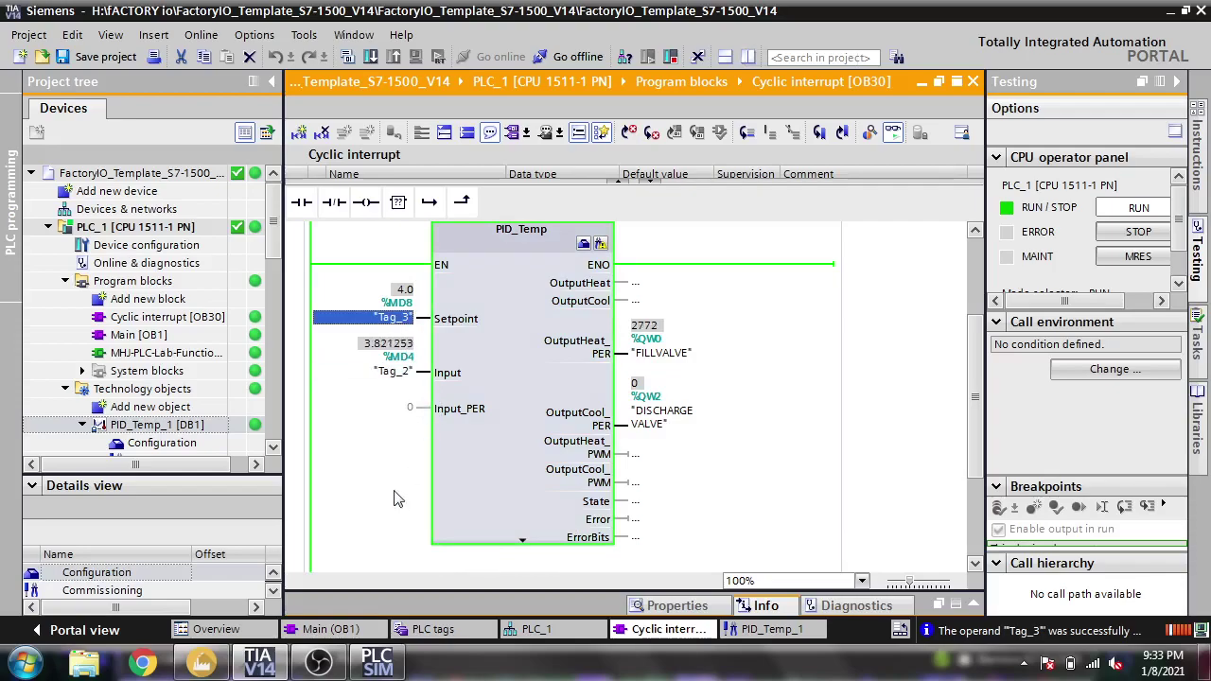
left_click(214, 666)
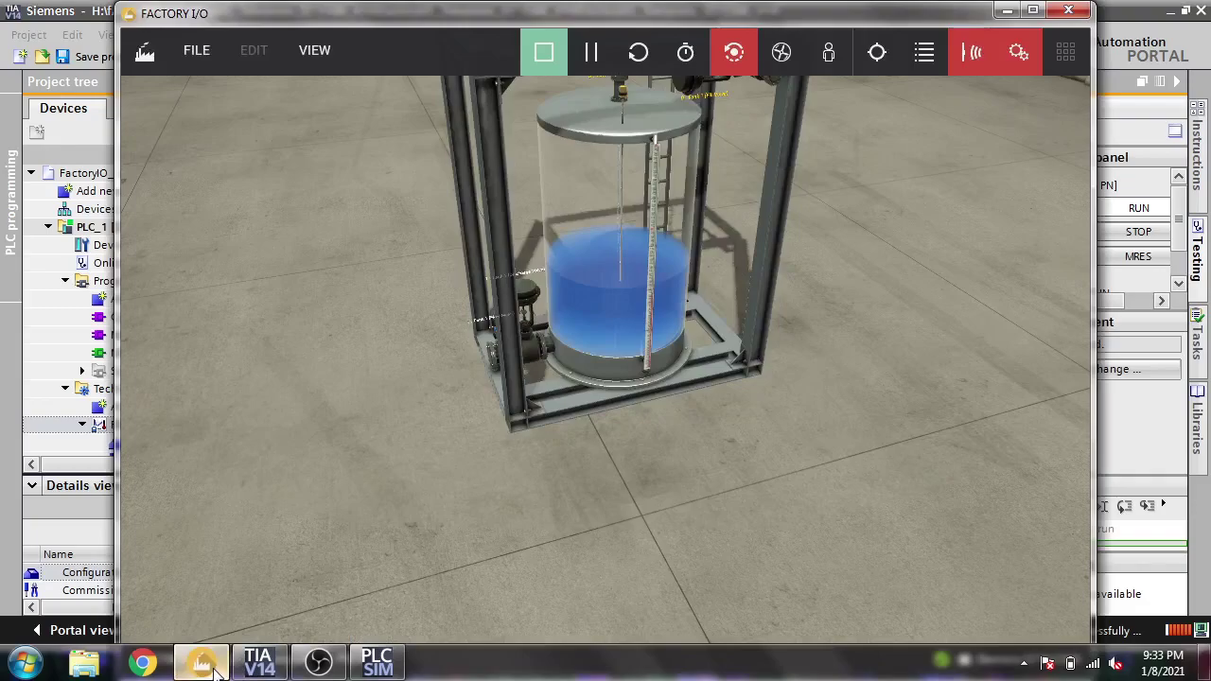
left_click(214, 666)
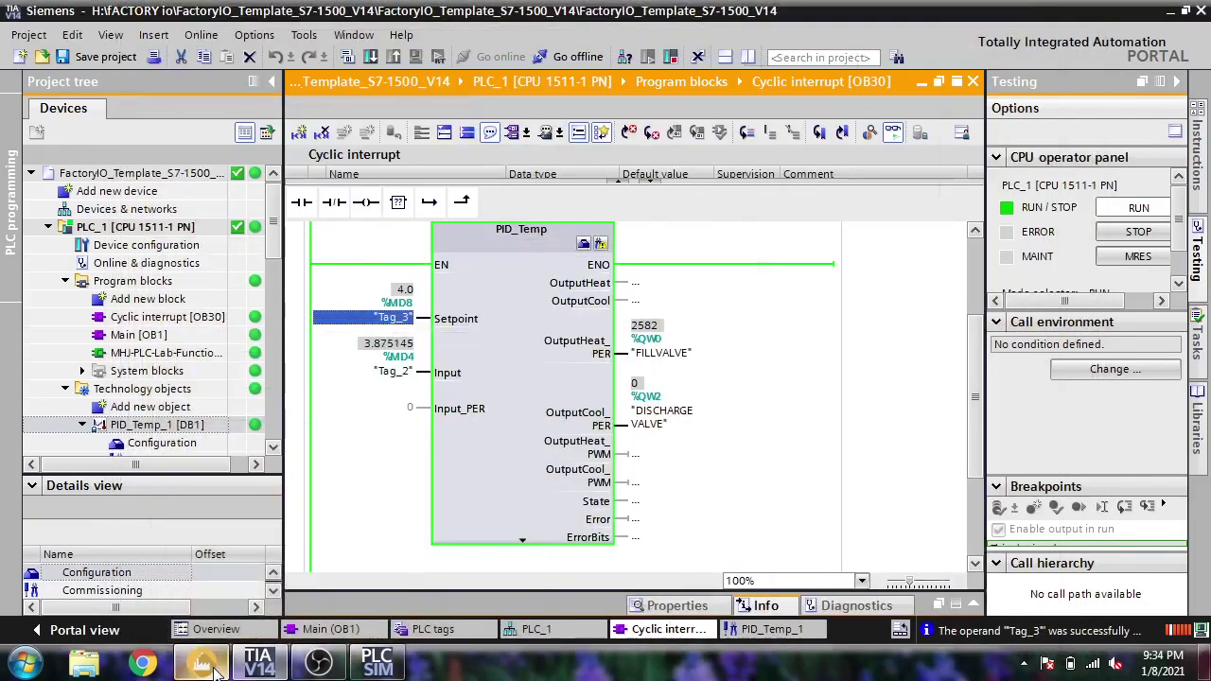
left_click(214, 667)
left_click(213, 666)
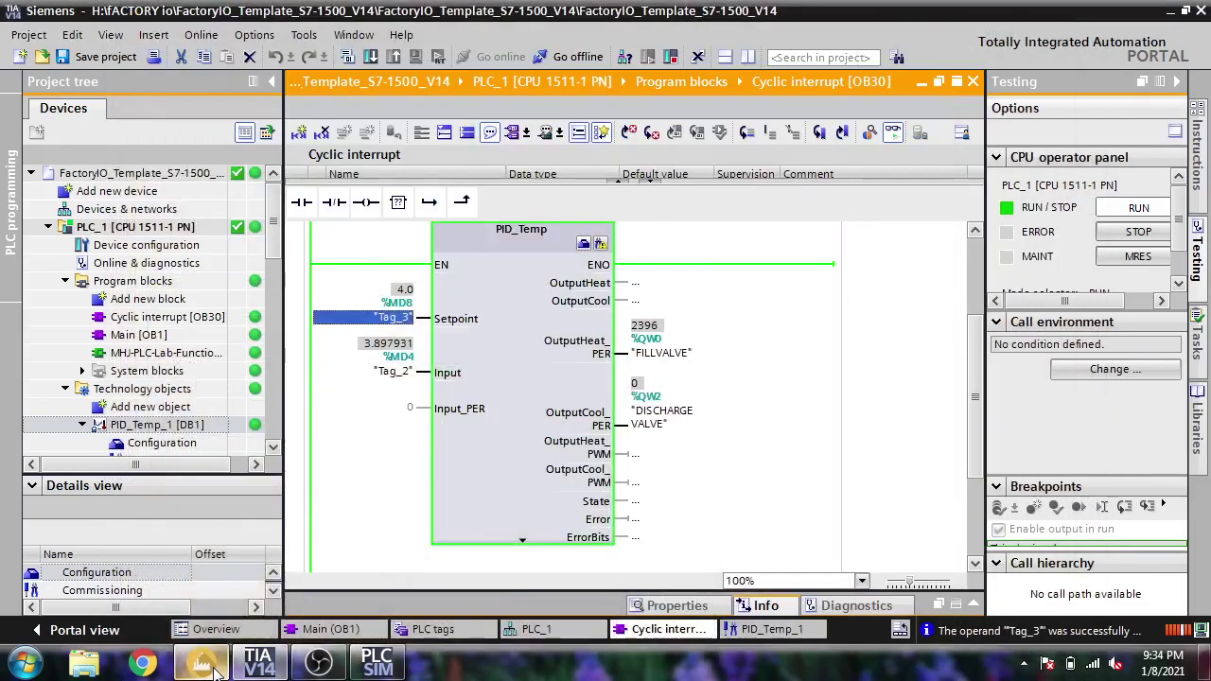
left_click(214, 666)
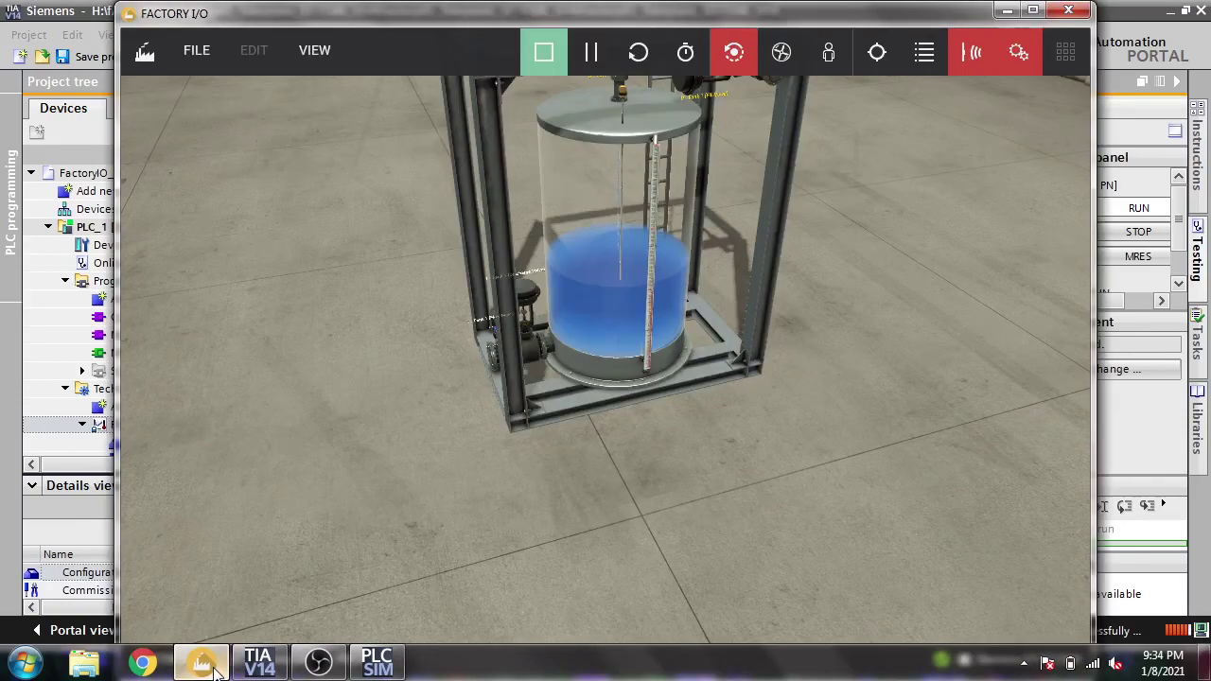
left_click(214, 667)
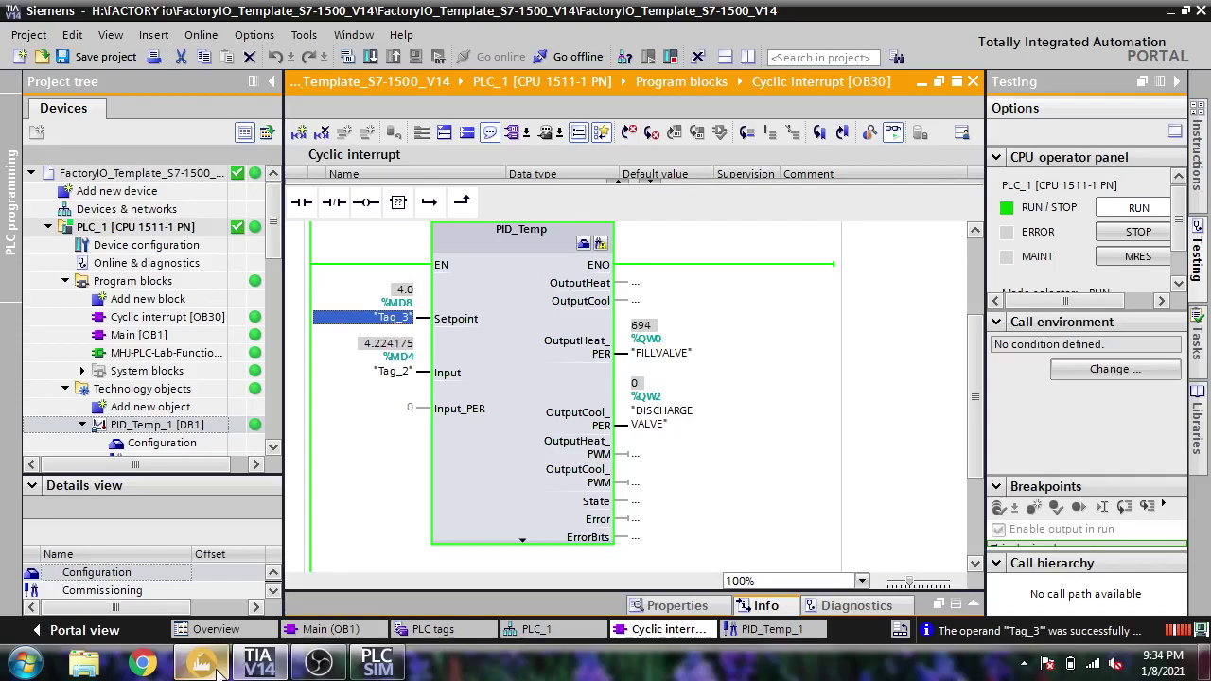
left_click(217, 670)
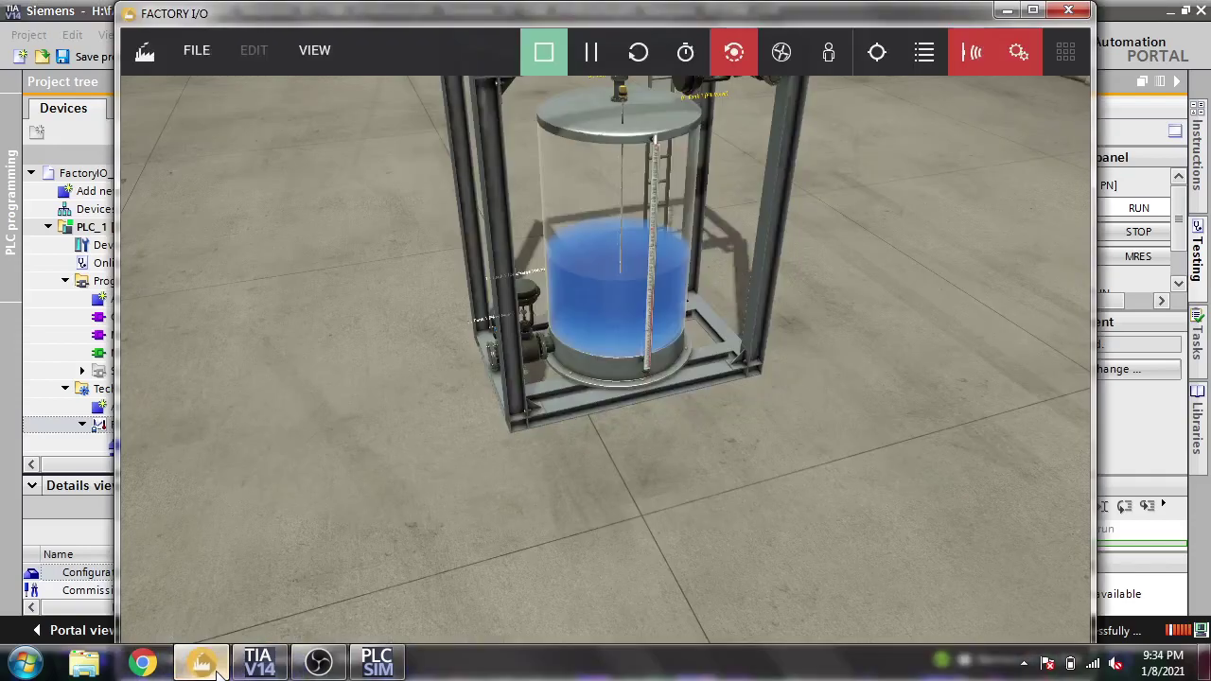
left_click(217, 671)
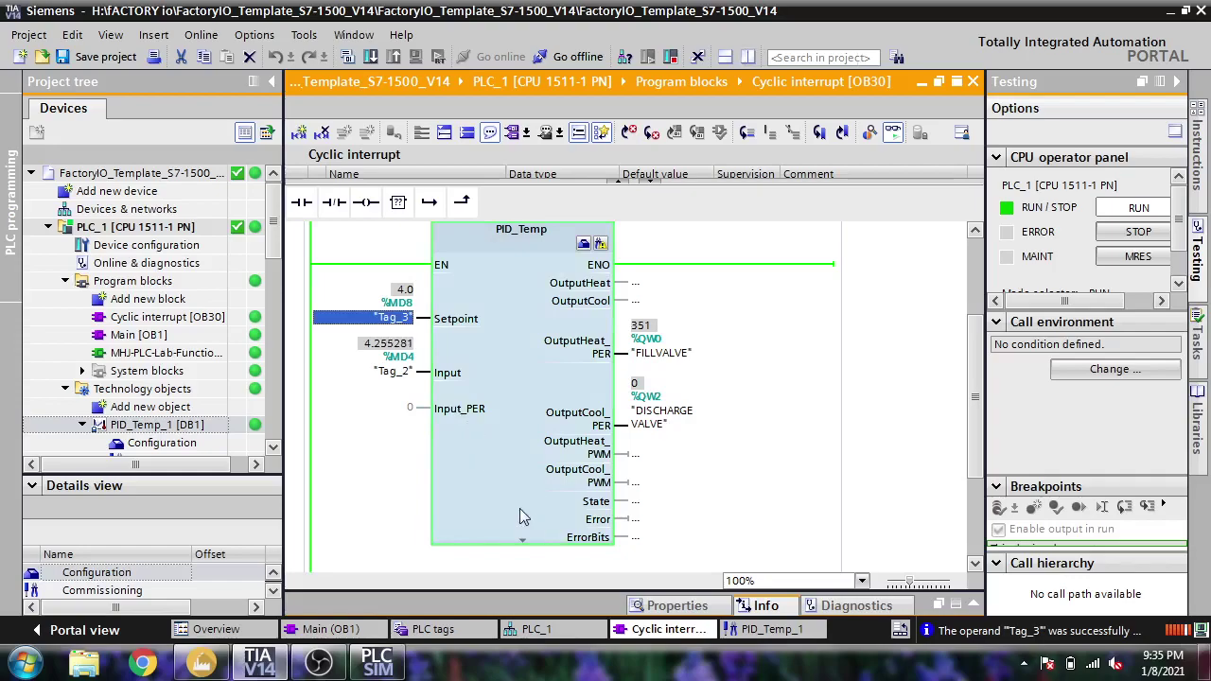
left_click(218, 663)
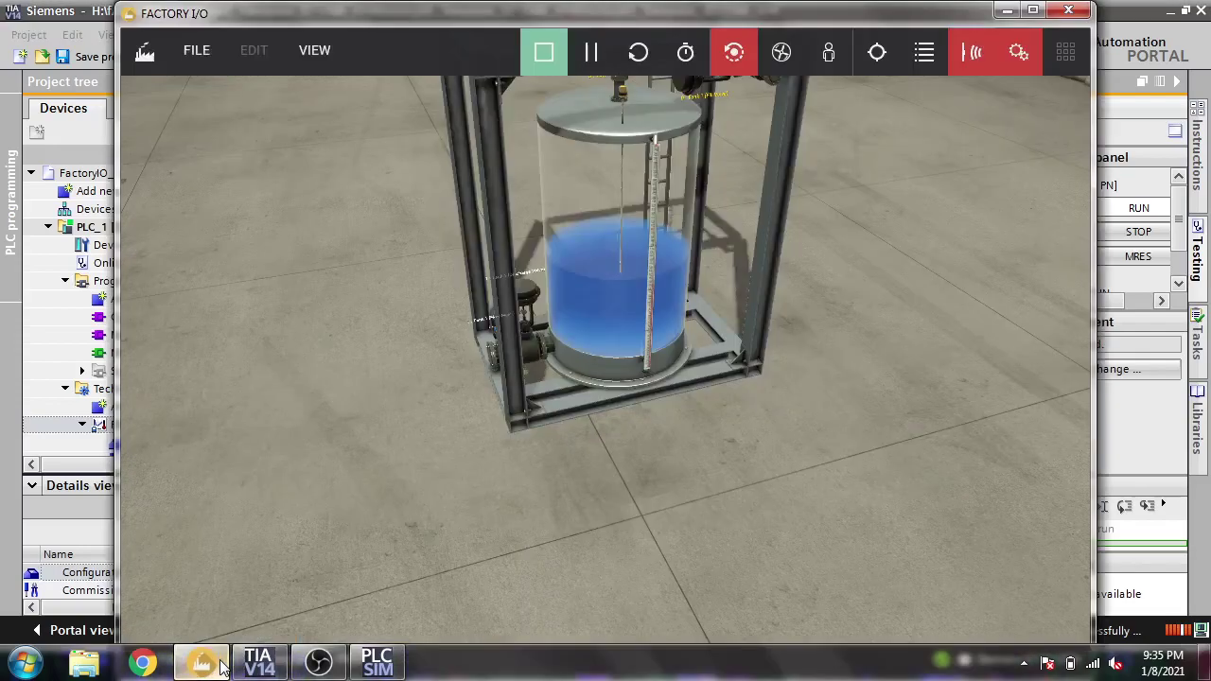
left_click(218, 663)
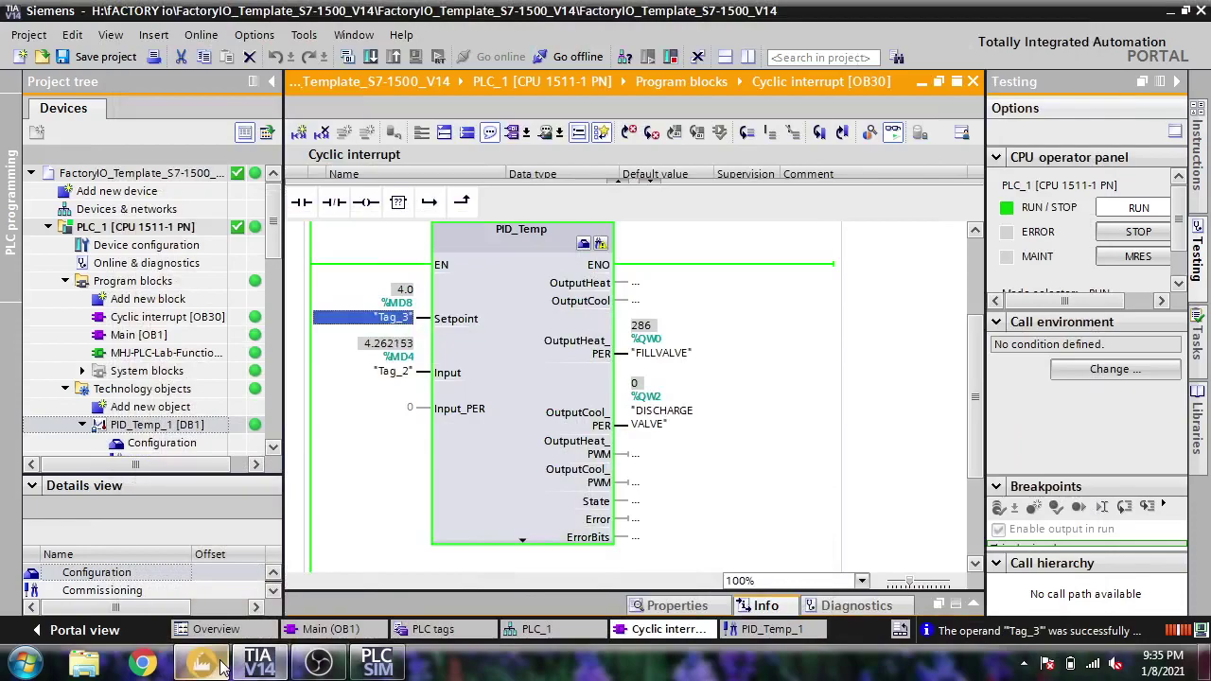
left_click(221, 665)
left_click(220, 665)
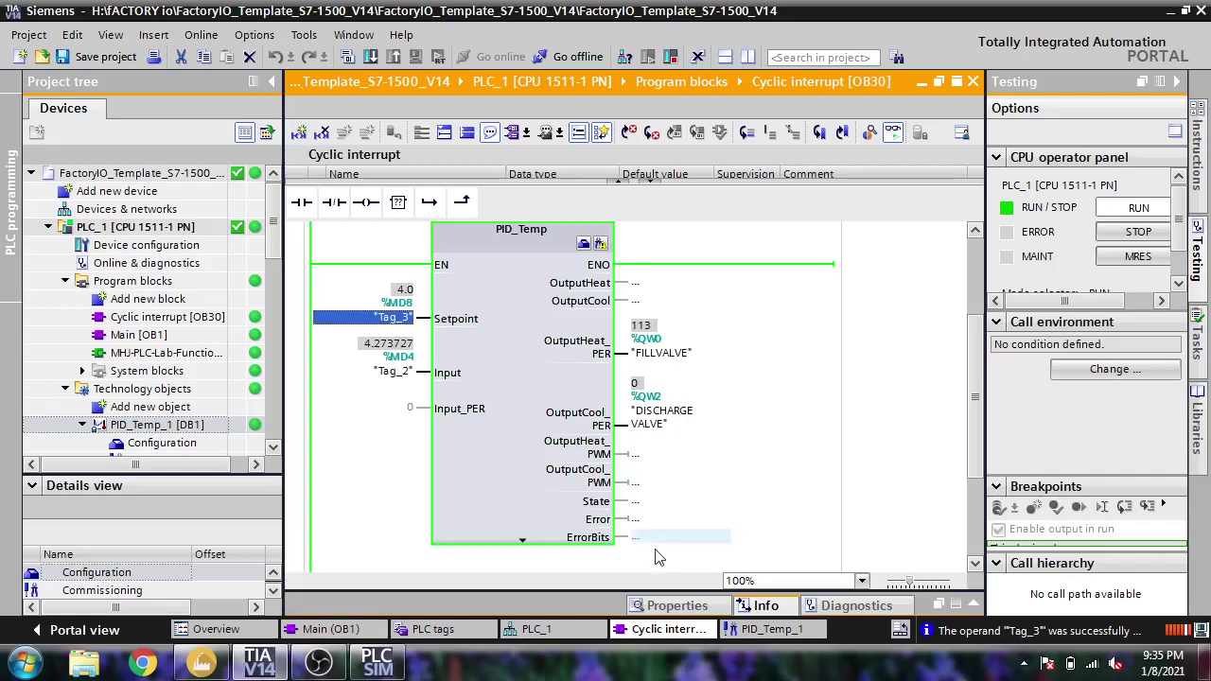
Review the PID_Temp_1 commissioning trend and acknowledge the sampling time error in the tuning status.
left_click(769, 629)
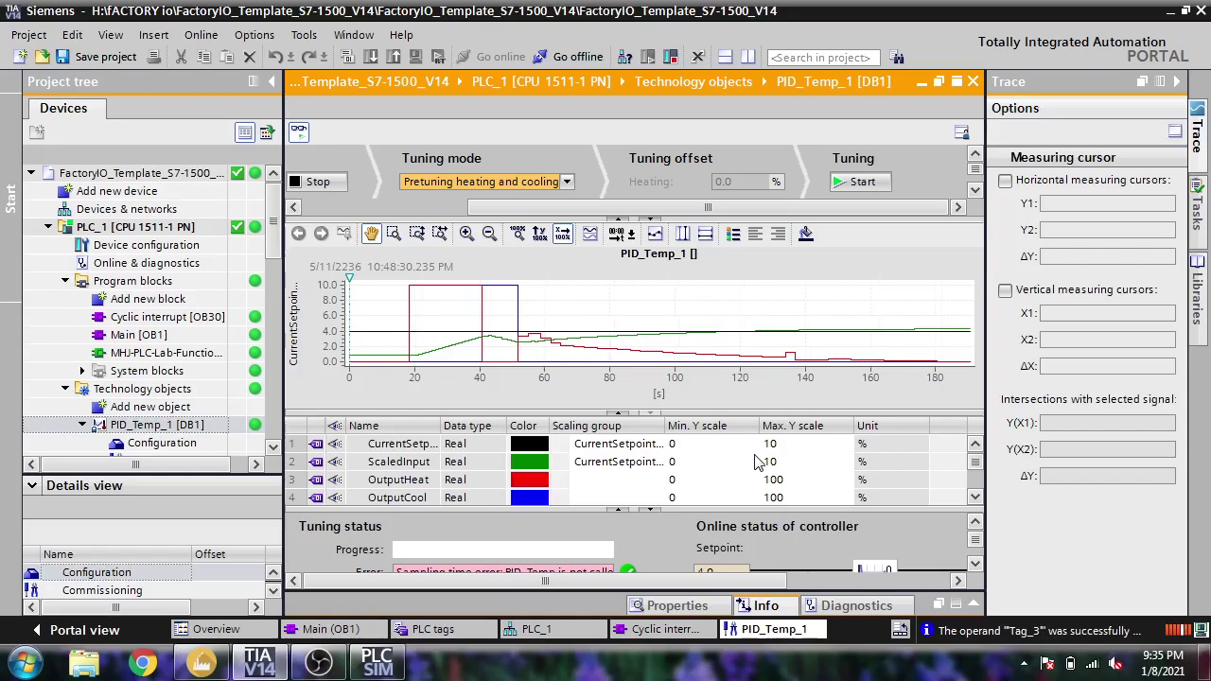
left_click_drag(697, 207, 566, 213)
left_click(444, 185)
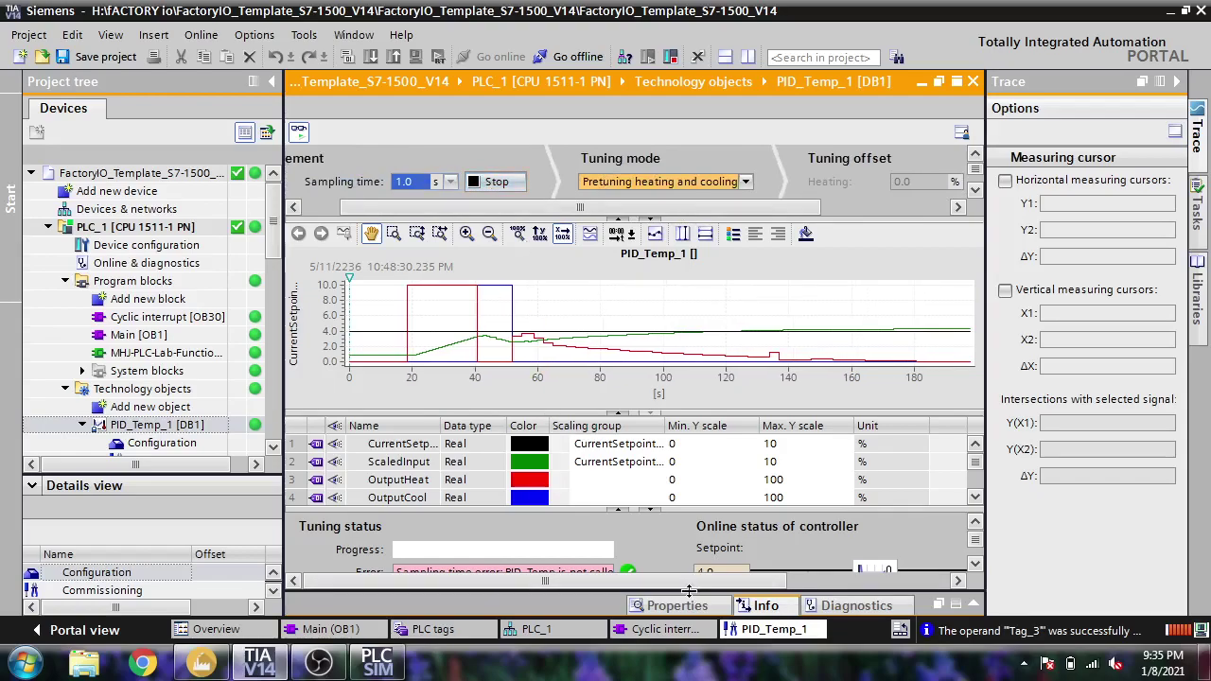
left_click_drag(977, 543, 975, 557)
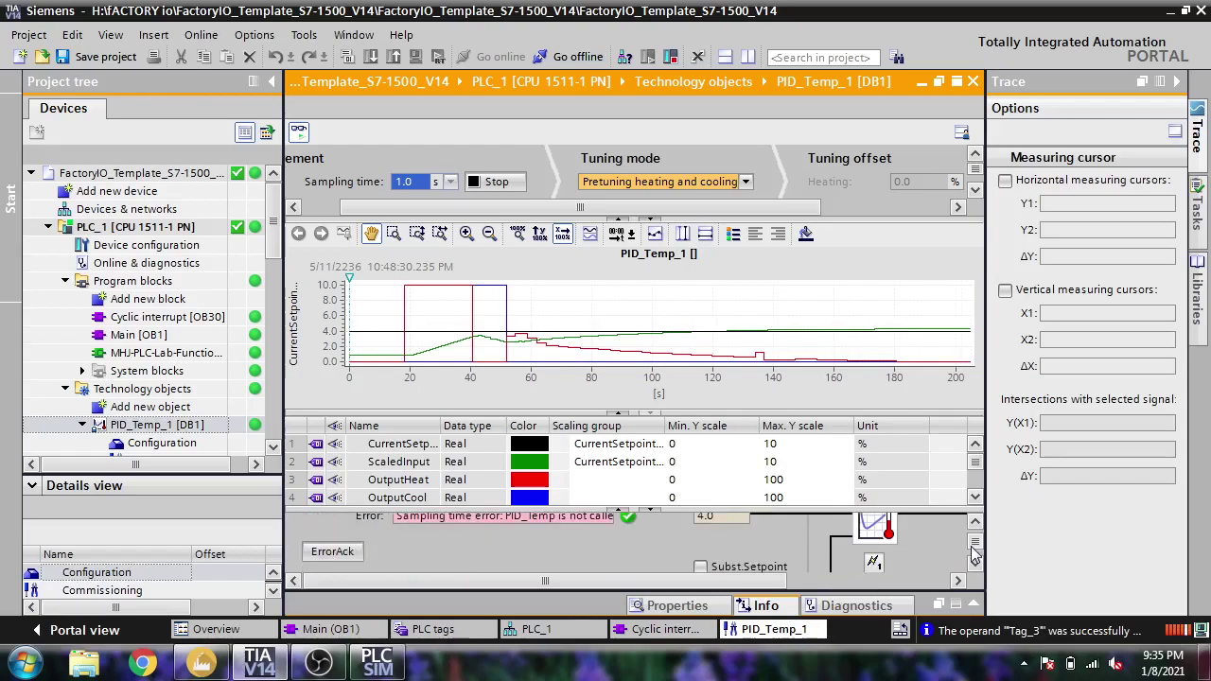
left_click(332, 551)
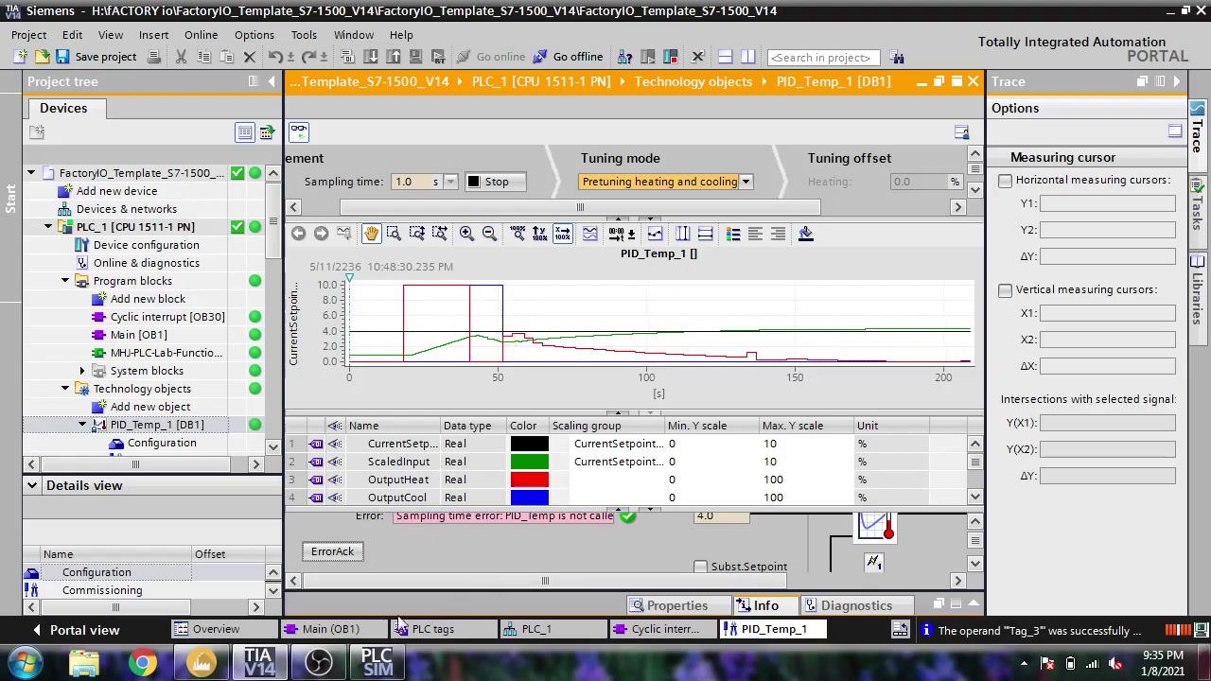
Check the Factory I/O tank, the scaled level in Main [OB1] and the PID_Temp fill and discharge valve outputs in Cyclic interrupt [OB30].
left_click(216, 661)
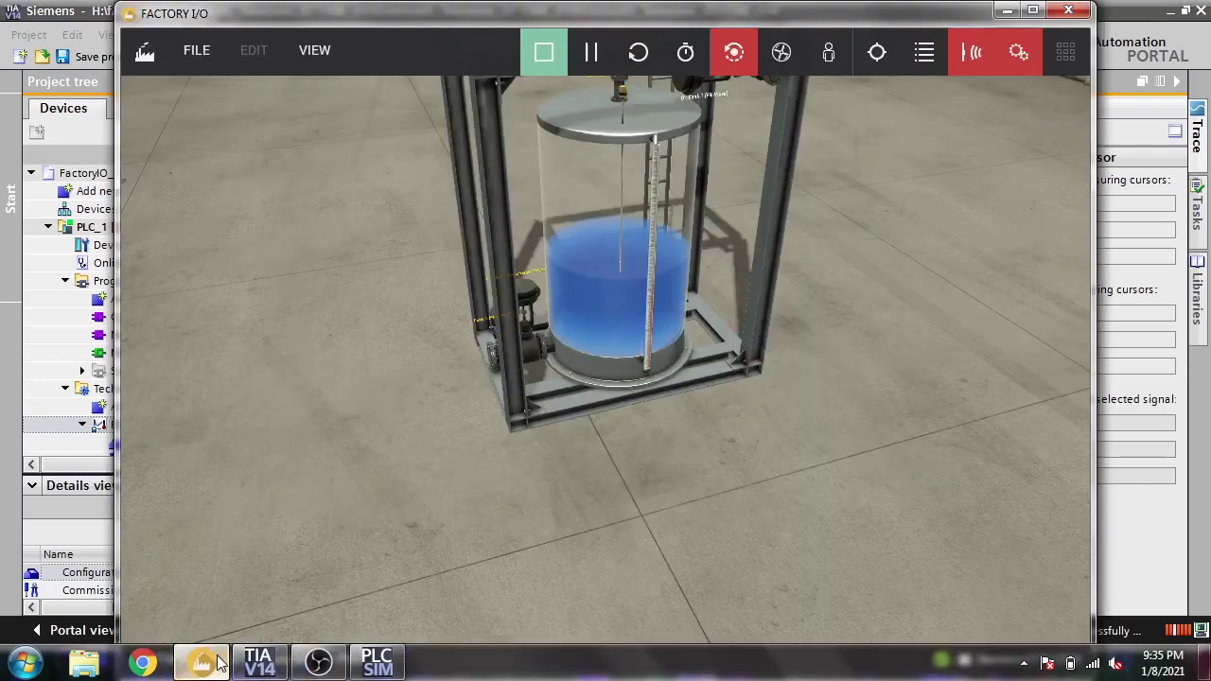
left_click(215, 661)
left_click(383, 634)
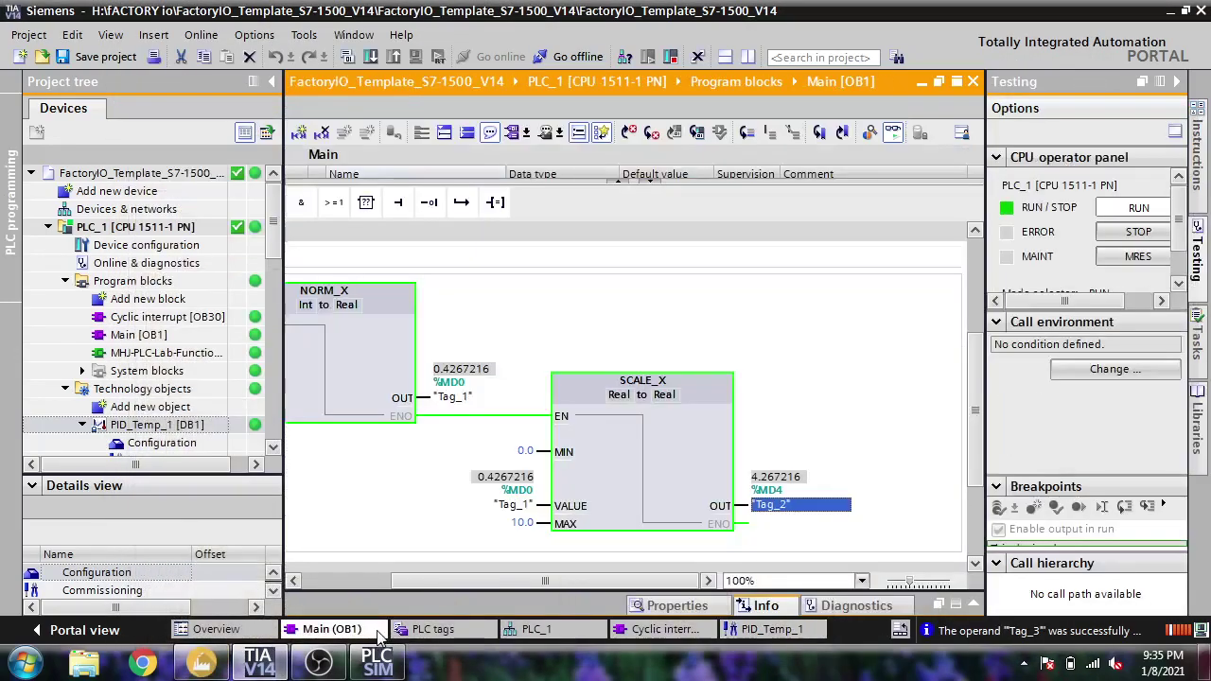
left_click(658, 629)
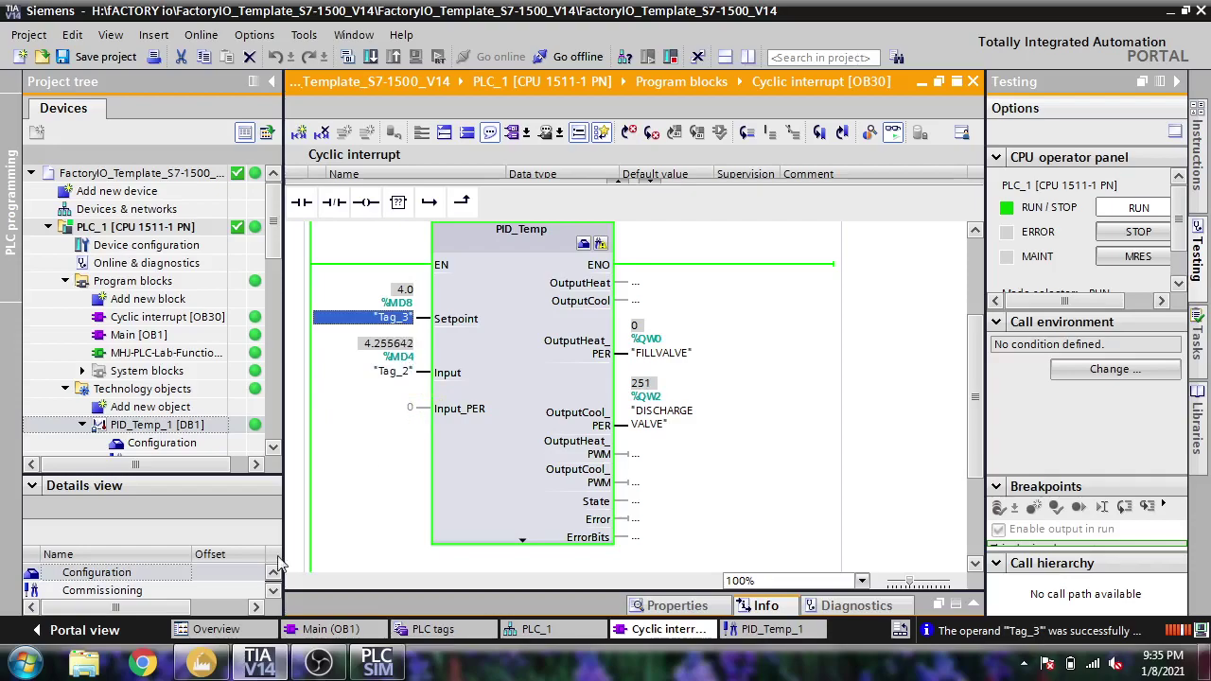
left_click(201, 663)
left_click(202, 663)
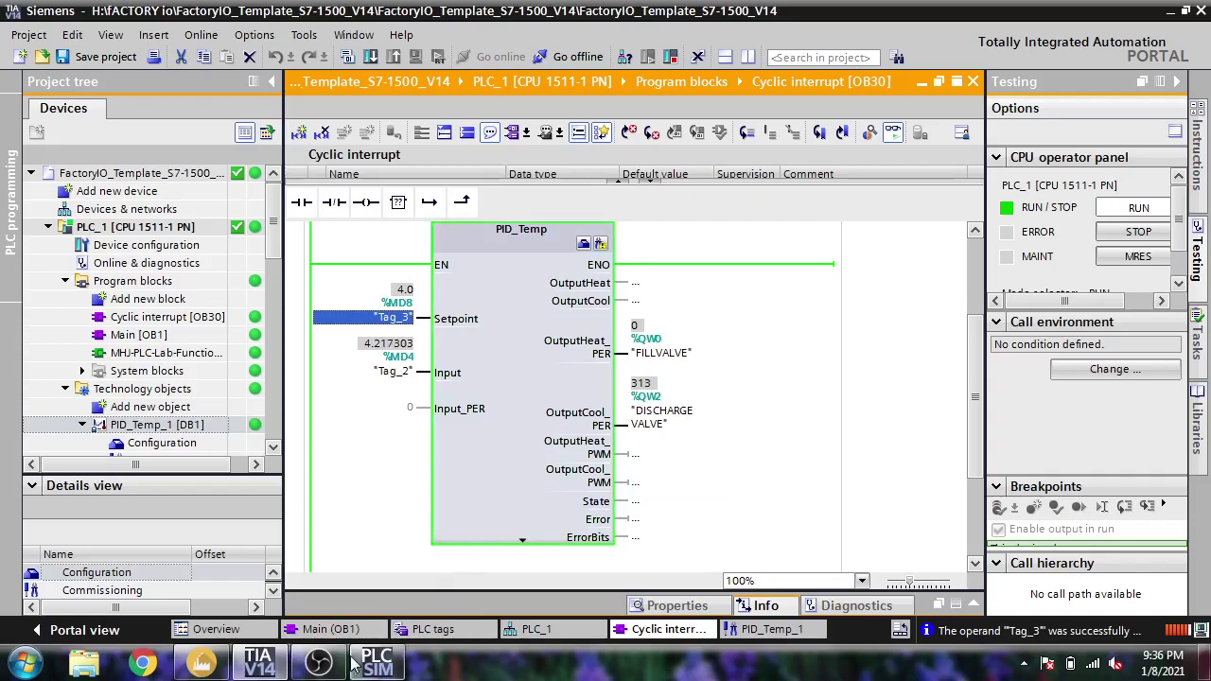
mouse_move(334, 674)
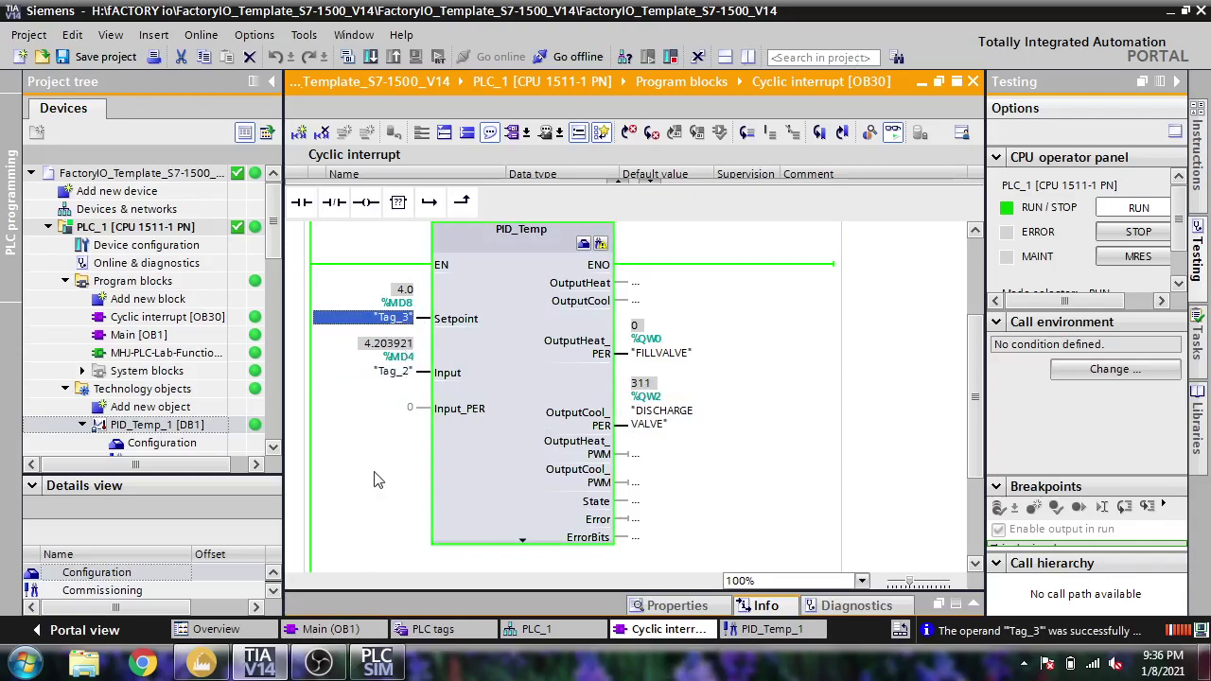
left_click(319, 655)
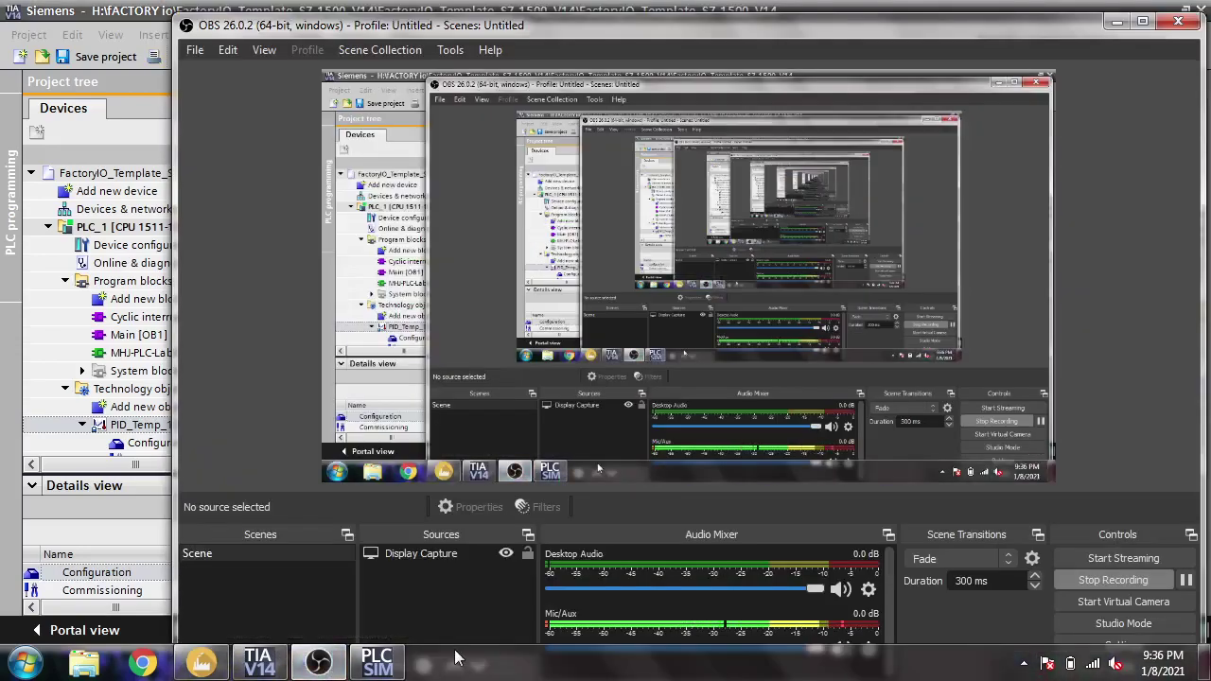